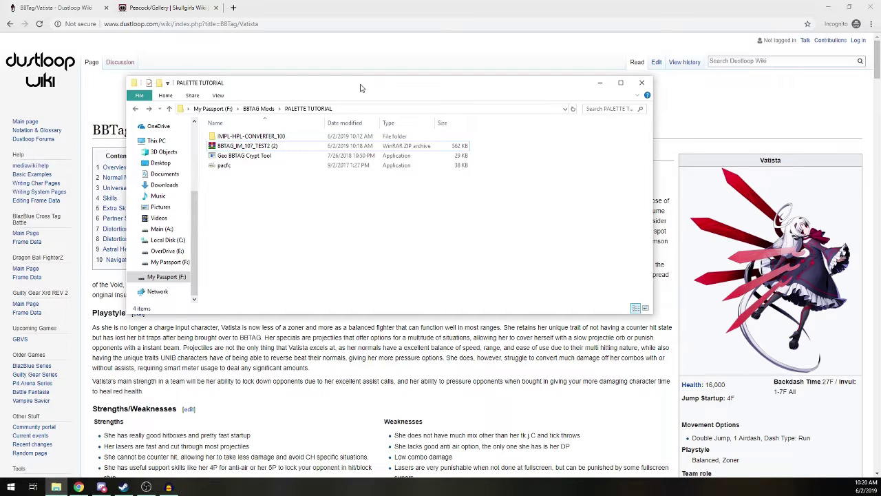
# Examine the tools in the PALETTE TUTORIAL folder: the BBTAG_IM_107_TEST2 (2) archive, Geo BBTAG Crypt Tool and pacfc
pyautogui.moveTo(360, 88)
pyautogui.mouseDown()
pyautogui.moveTo(374, 73)
pyautogui.moveTo(374, 81)
pyautogui.moveTo(363, 76)
pyautogui.mouseUp()
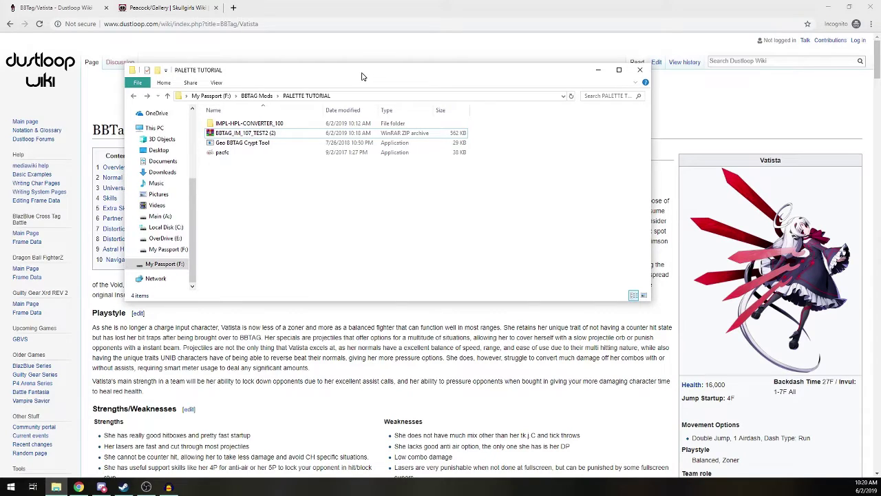
pyautogui.click(241, 133)
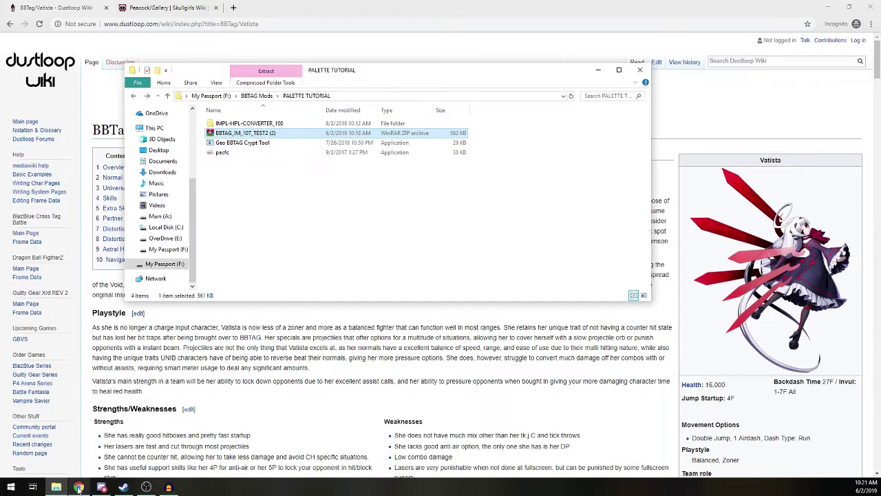
pyautogui.moveTo(101, 489)
pyautogui.click(253, 256)
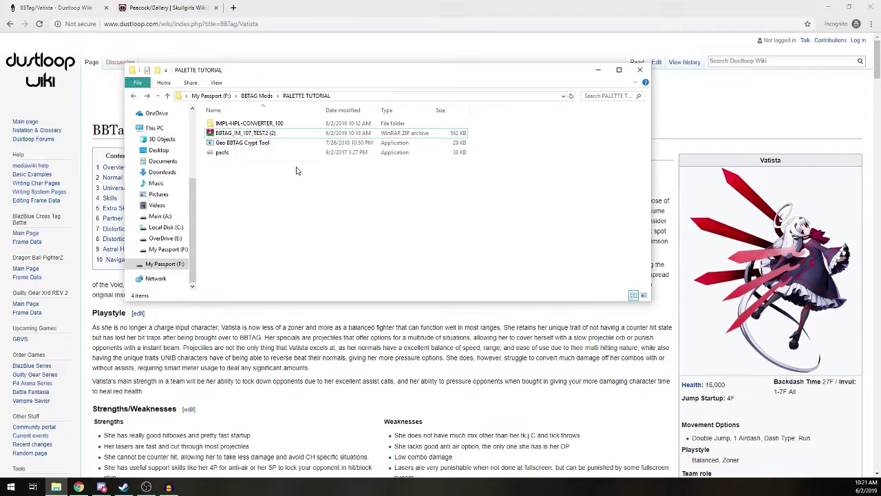
pyautogui.click(216, 143)
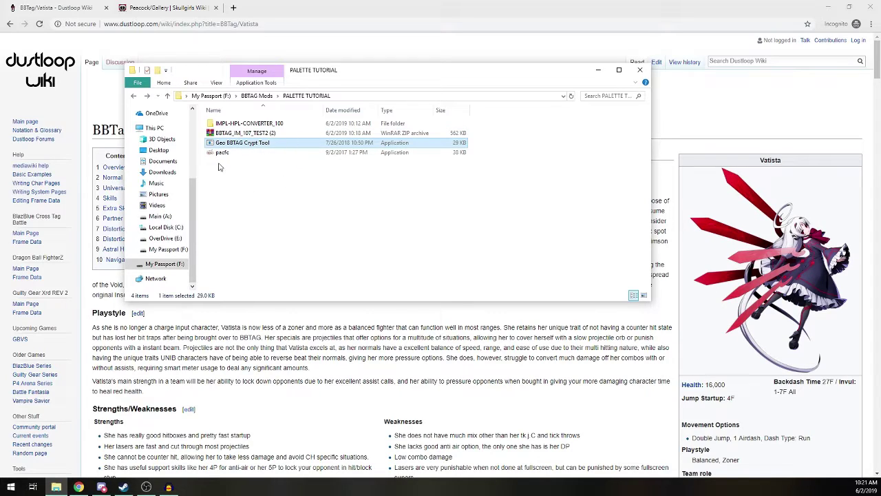
pyautogui.click(221, 154)
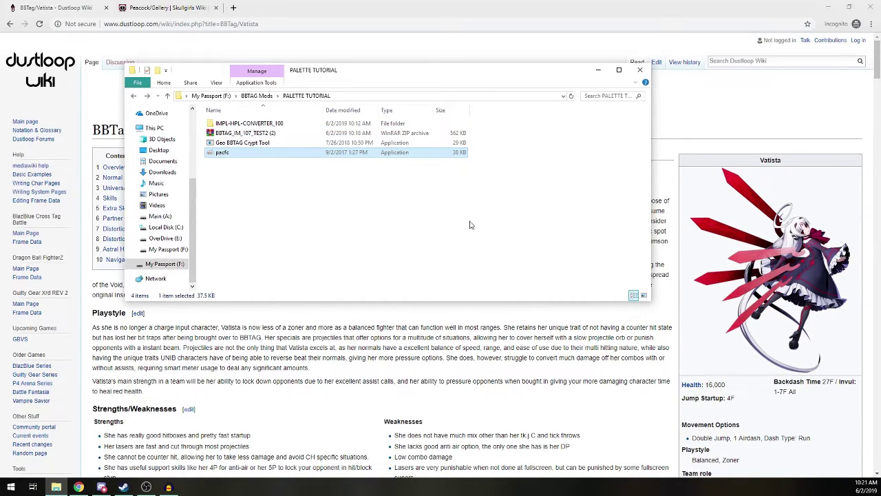
# Open the BBTAG_IM_107_TEST2 (2) archive and dismiss the WinRAR licence reminder
pyautogui.click(265, 133)
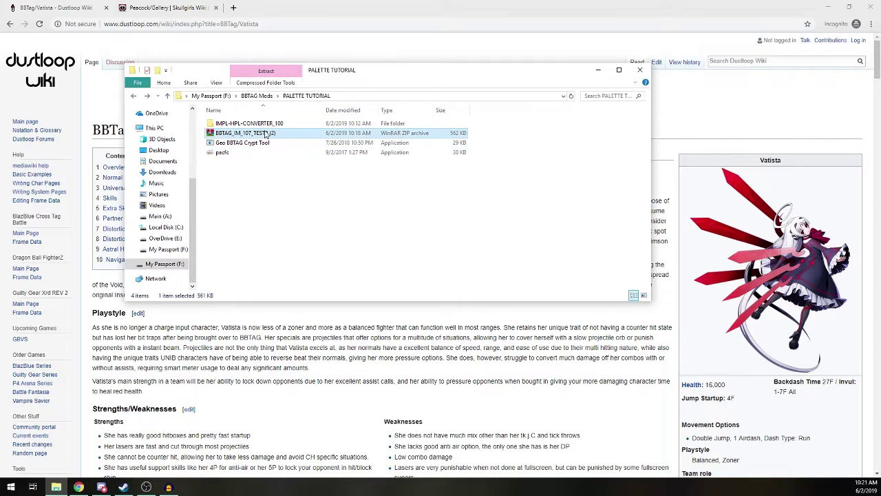
pyautogui.doubleClick(239, 135)
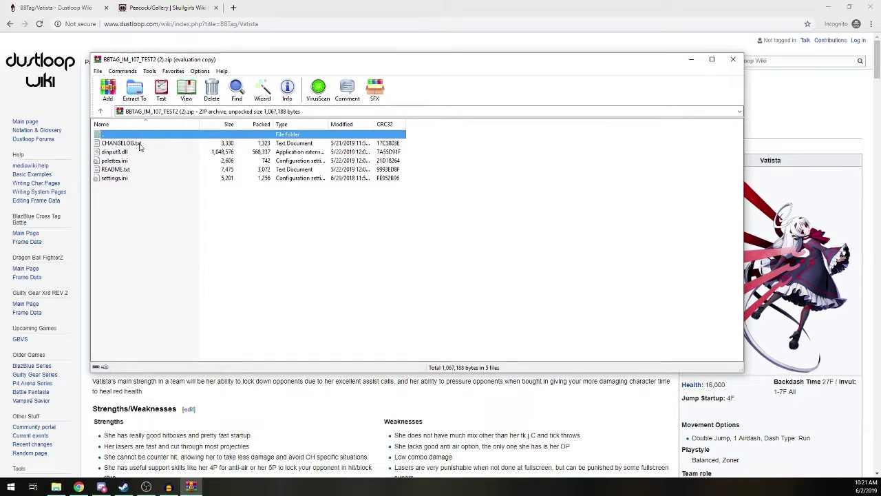
pyautogui.click(442, 246)
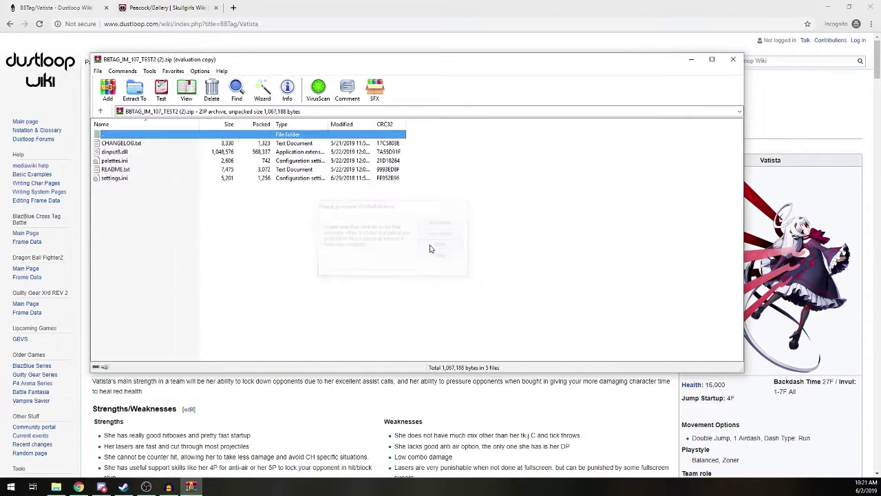
# Switch to Steam, open BlazBlue Cross Tag Battle's local files folder from its properties, and close the properties window
pyautogui.click(104, 487)
pyautogui.click(103, 487)
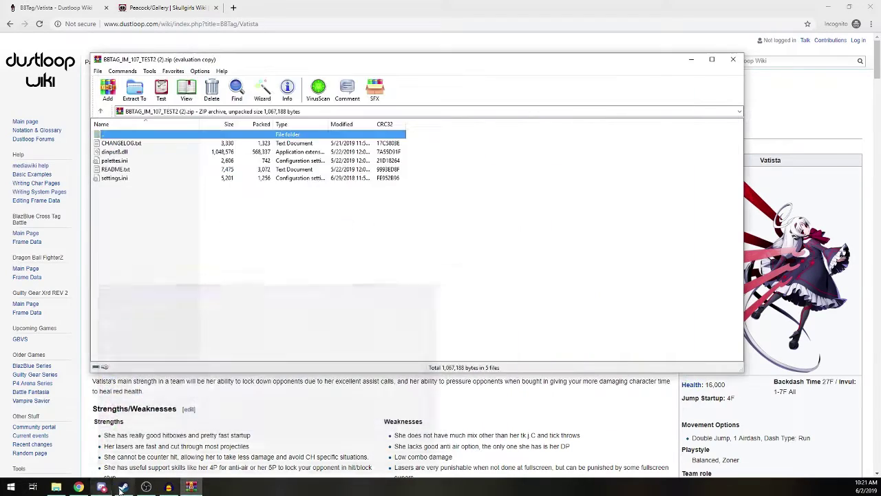
pyautogui.click(129, 487)
pyautogui.moveTo(393, 31); pyautogui.dragTo(392, 18)
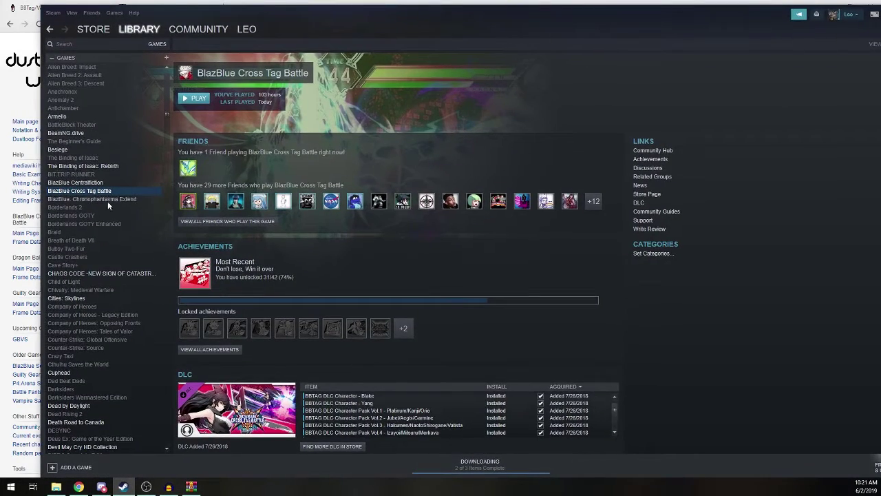
pyautogui.rightClick(90, 190)
pyautogui.click(110, 319)
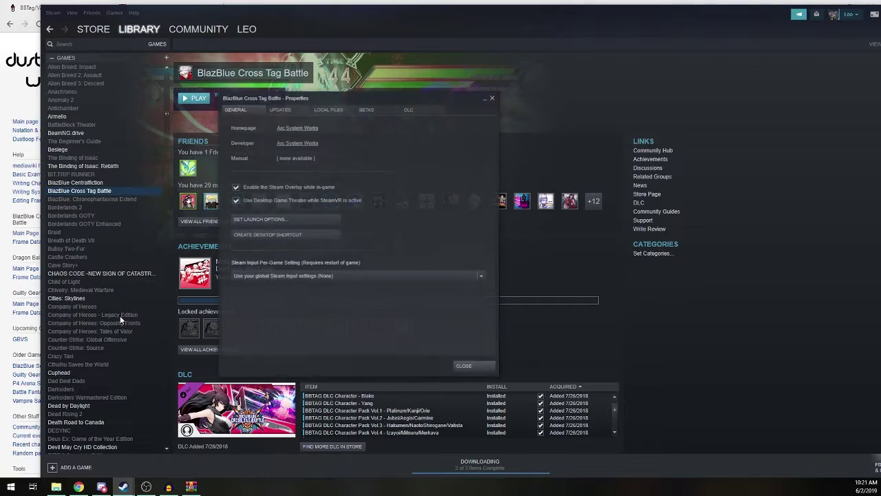
pyautogui.click(333, 109)
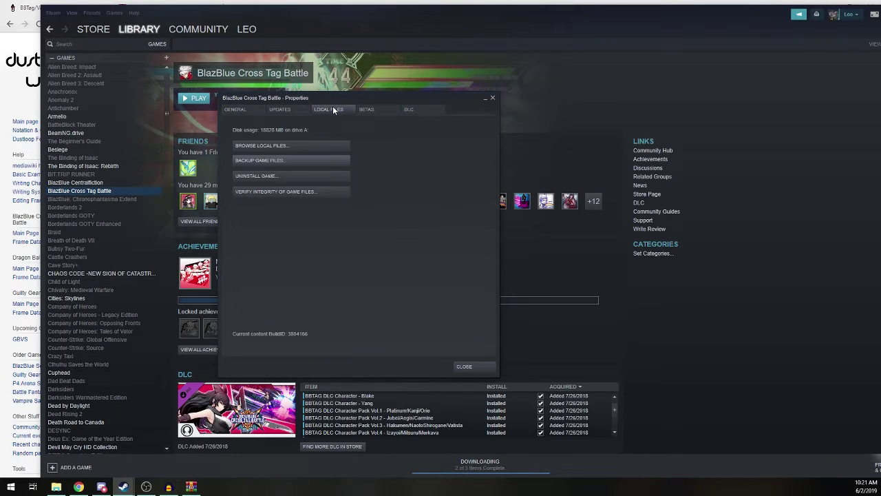
pyautogui.click(297, 143)
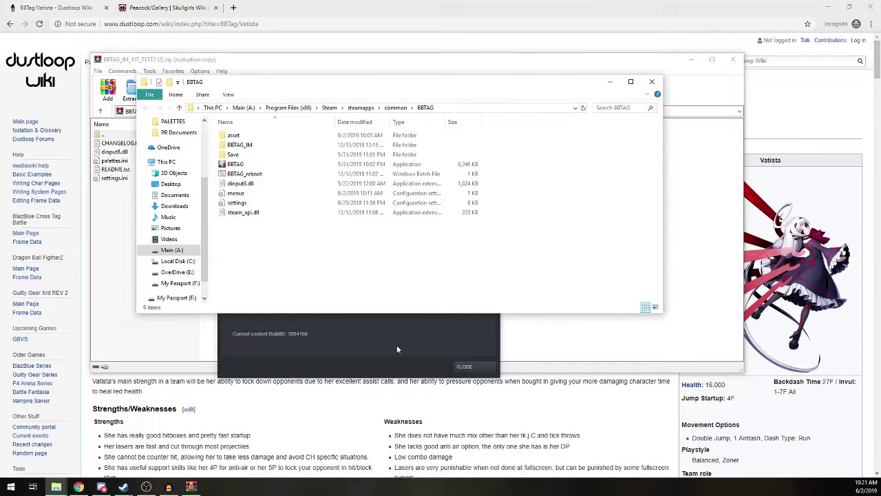
pyautogui.click(396, 349)
pyautogui.click(492, 98)
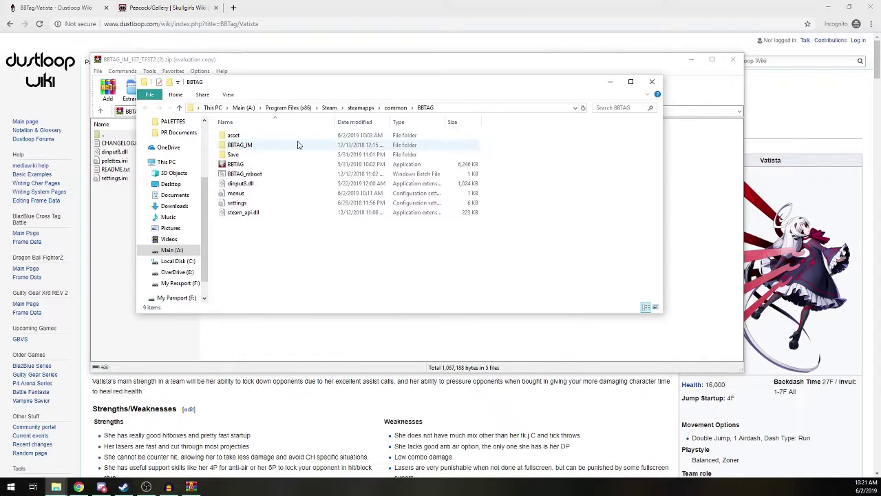
# Place the BBTAG game folder beside the archive and compare the archive's settings.ini and dinput8.dll with the folder's files
pyautogui.moveTo(306, 89); pyautogui.dragTo(479, 107)
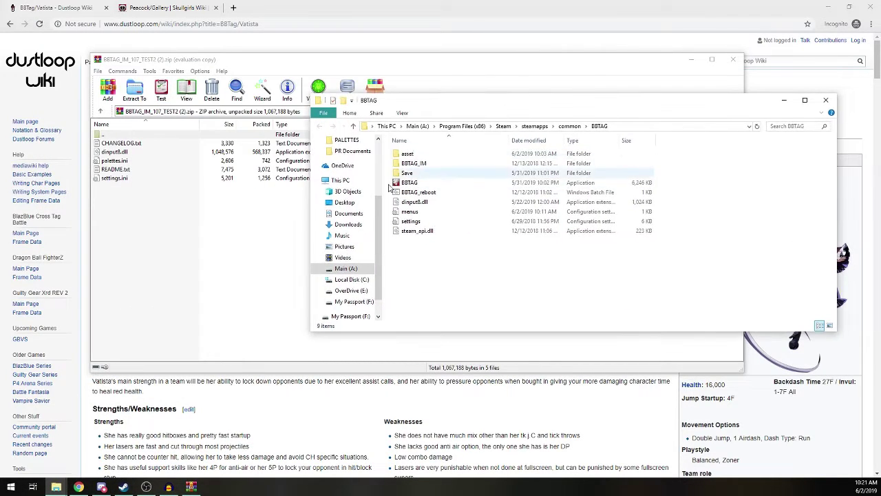
pyautogui.click(115, 178)
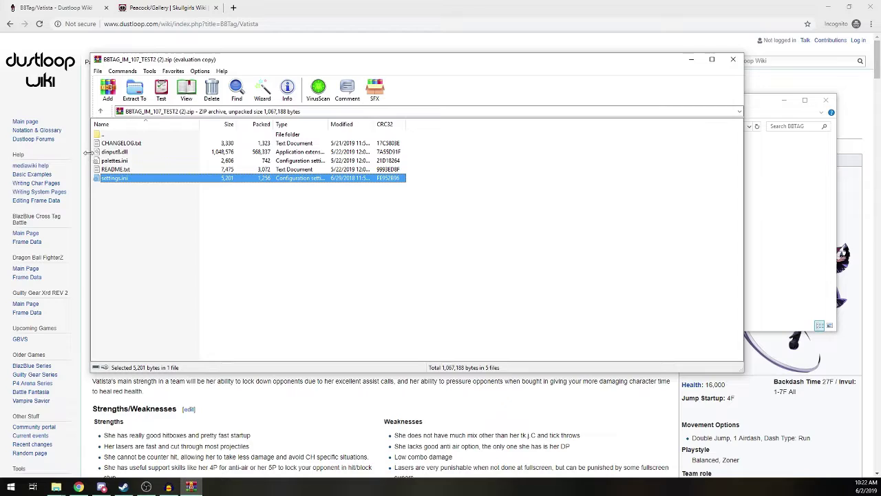
pyautogui.keyDown('ctrl'); pyautogui.click(166, 153); pyautogui.keyUp('ctrl')
pyautogui.click(769, 261)
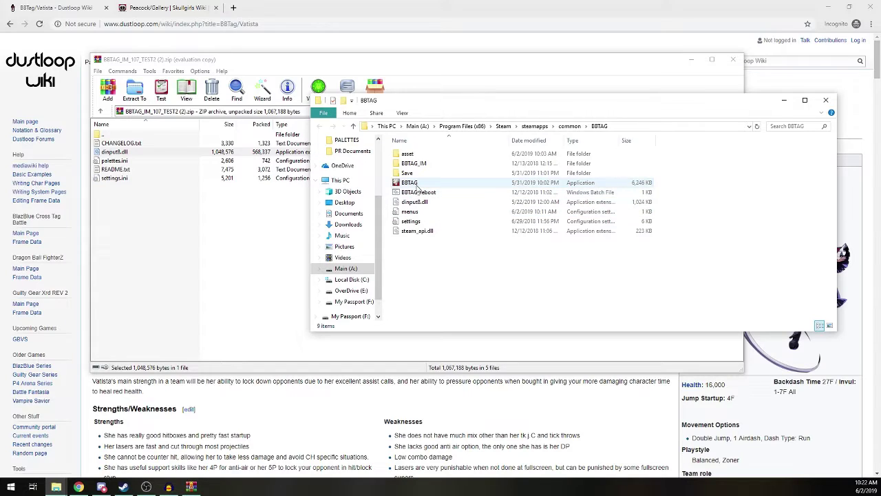
# Launch the BBTAG application from the game folder and reposition the game window to fit the screen
pyautogui.doubleClick(416, 183)
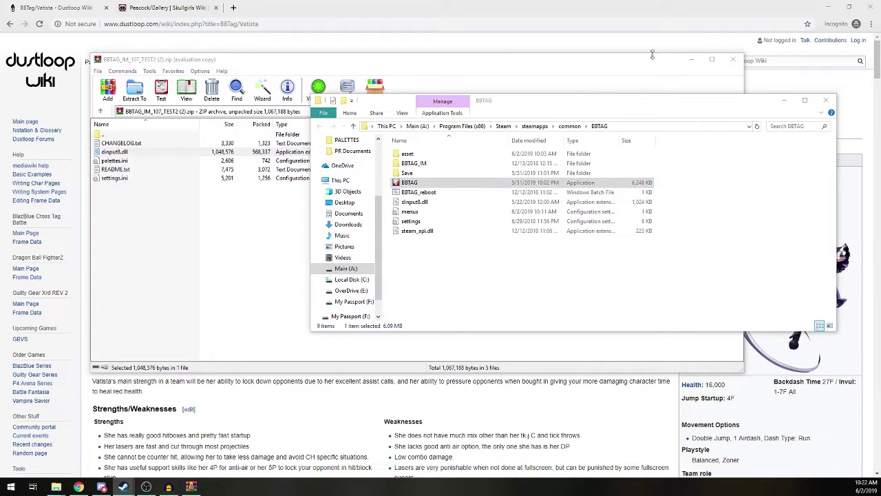
pyautogui.click(690, 60)
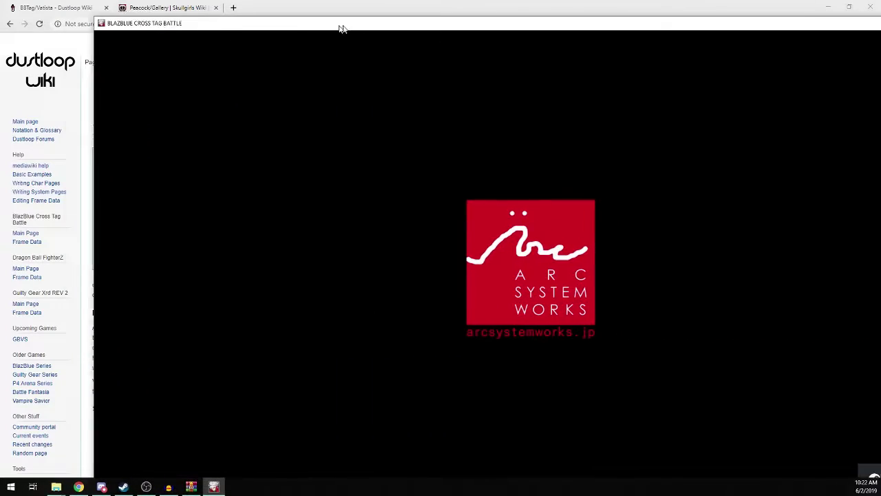
pyautogui.moveTo(342, 29); pyautogui.dragTo(250, 10)
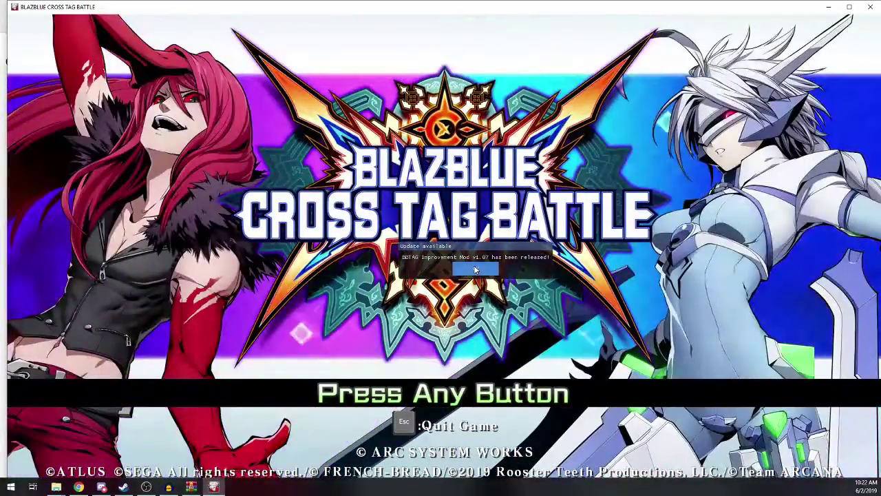
# Dismiss the update notice, continue past the title screen into the lobby, and show the BBTAG Improvement Mod overlay
pyautogui.click(475, 270)
pyautogui.press('Return')
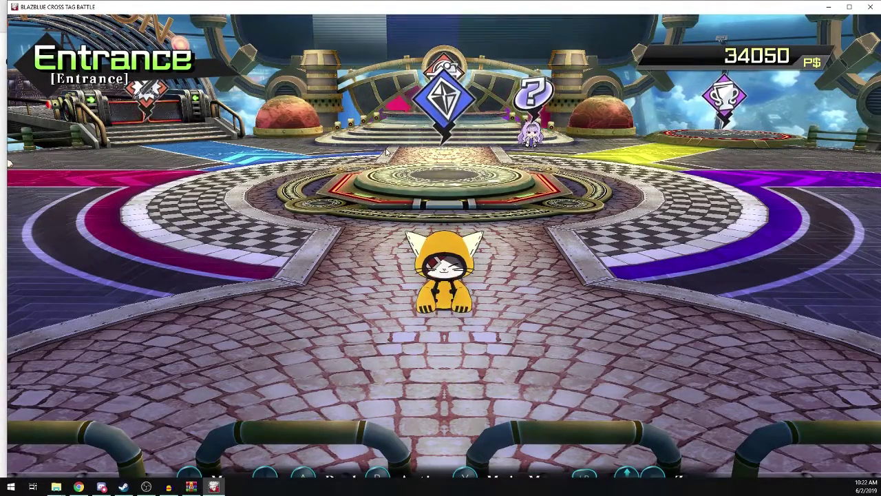
pyautogui.press('F1')
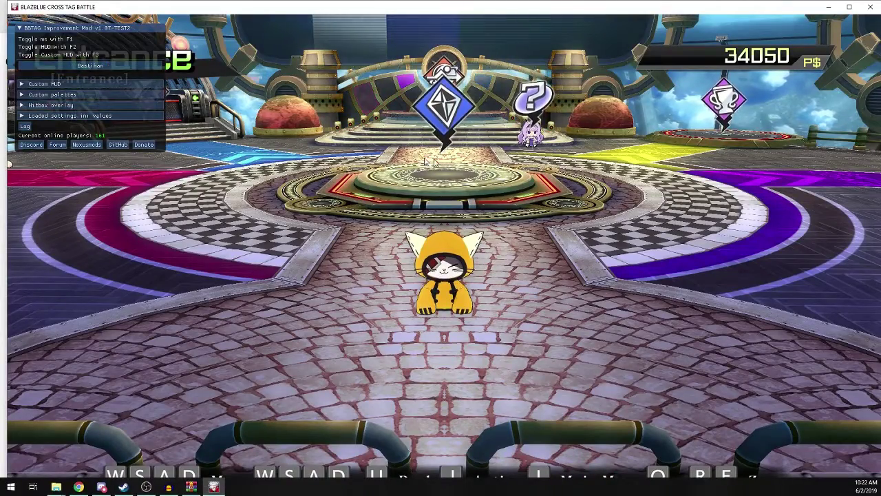
# Start Training Mode from the offline main menu with the controller assigned to player 1
pyautogui.press('i')
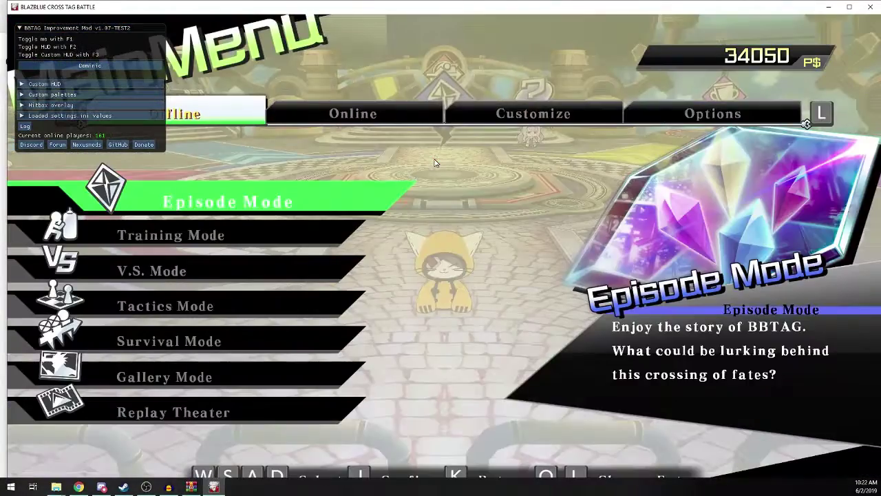
pyautogui.press('s')
pyautogui.press('s')
pyautogui.press('w')
pyautogui.press('j')
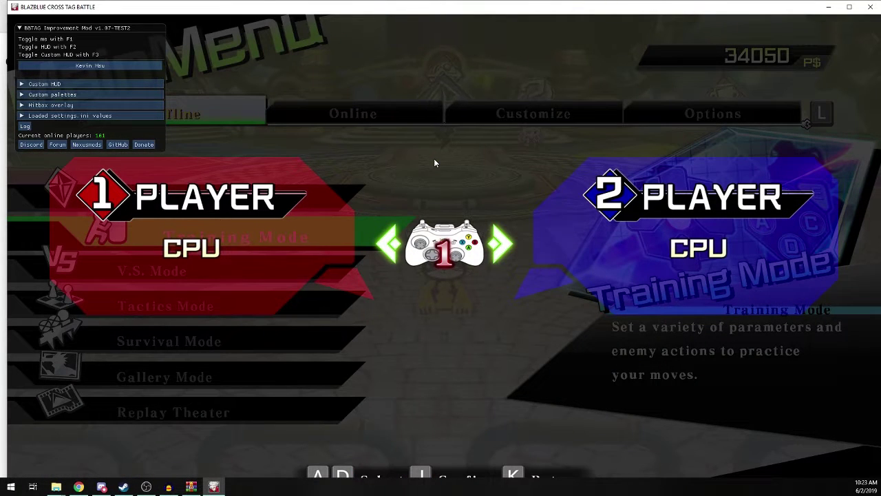
pyautogui.press('a')
pyautogui.press('j')
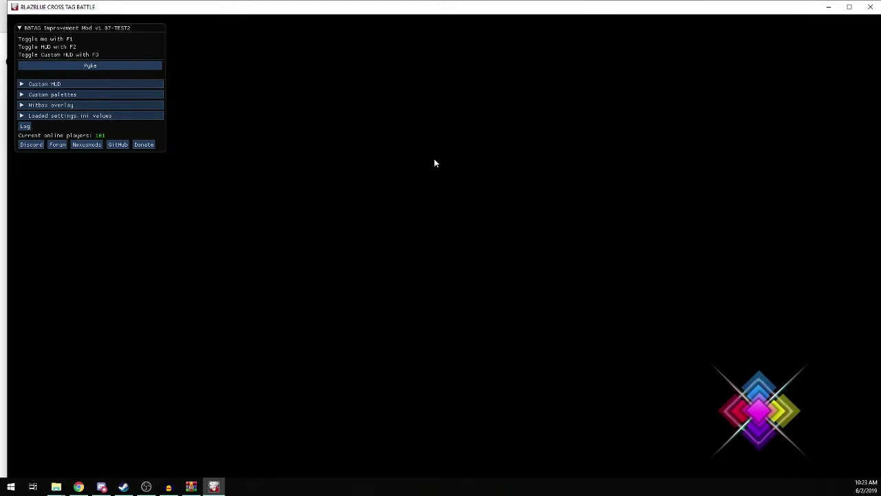
# Browse player 1's character roster across the BlazBlue, Persona 4 Arena, Under Night In-Birth, RWBY, ETC and Arcana Heart rows
pyautogui.press('Down')
pyautogui.press('Down')
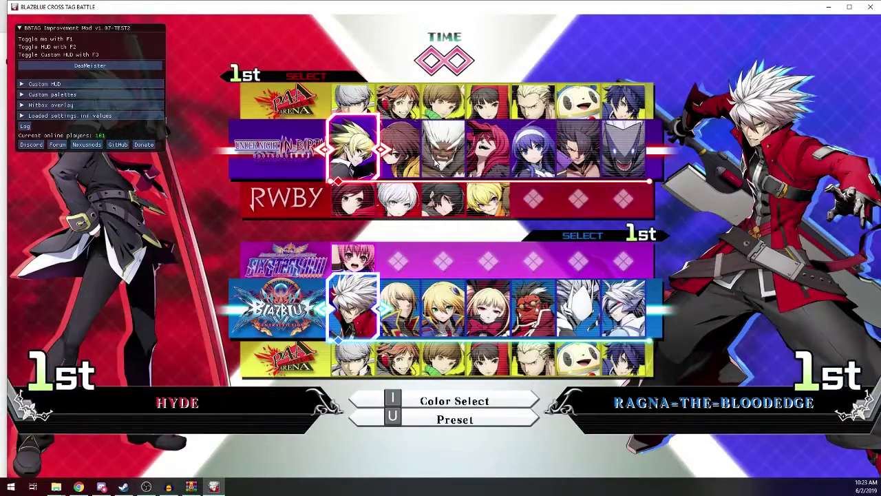
pyautogui.press('Down')
pyautogui.press('Down')
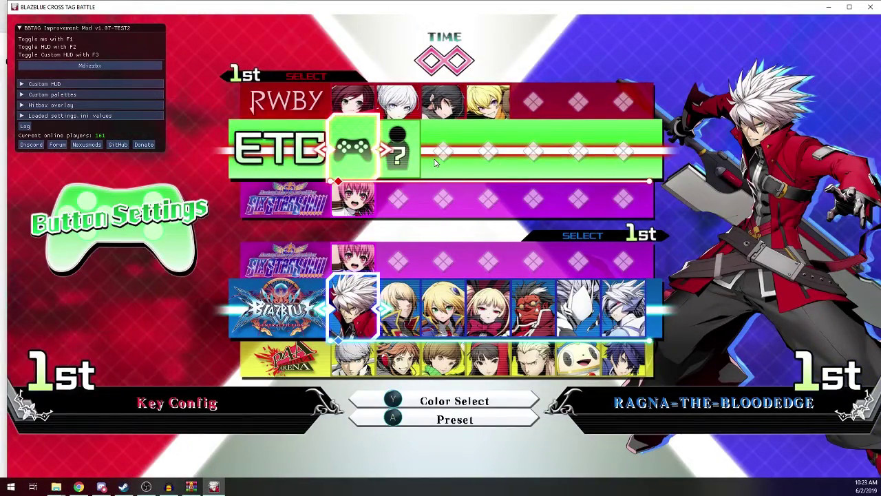
pyautogui.press('Down')
pyautogui.press('Down')
pyautogui.press('Up')
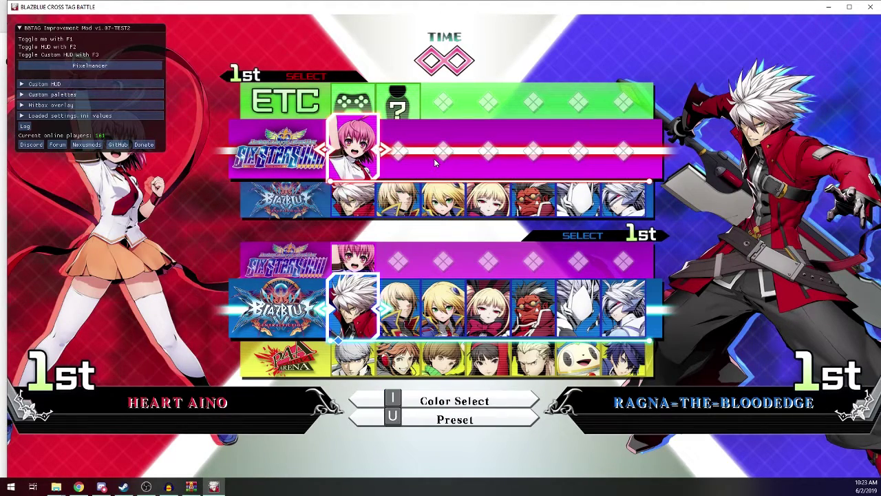
pyautogui.press('Down')
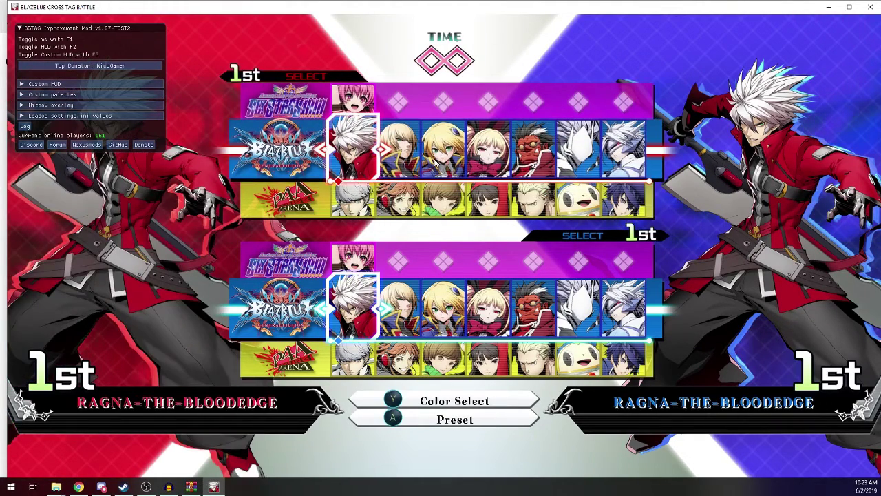
pyautogui.press('Right')
pyautogui.press('Right')
pyautogui.press('Right')
pyautogui.press('Left')
pyautogui.press('Left')
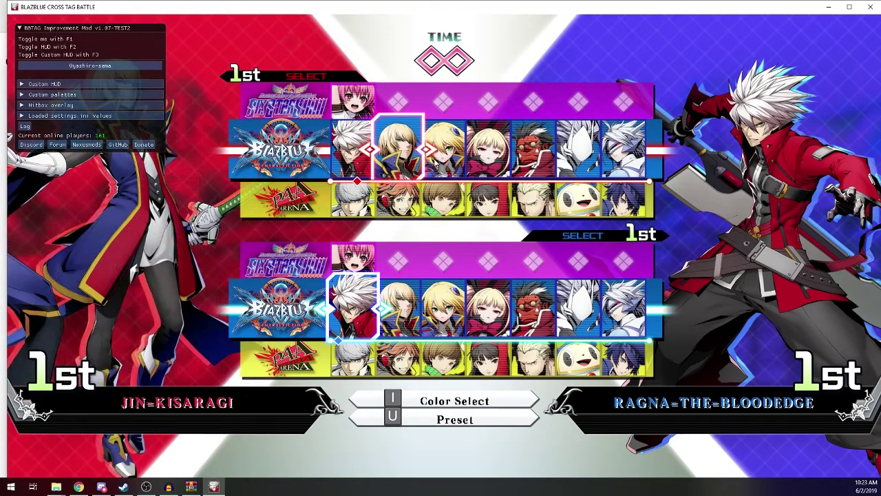
pyautogui.press('Down')
pyautogui.press('Left')
pyautogui.press('Right')
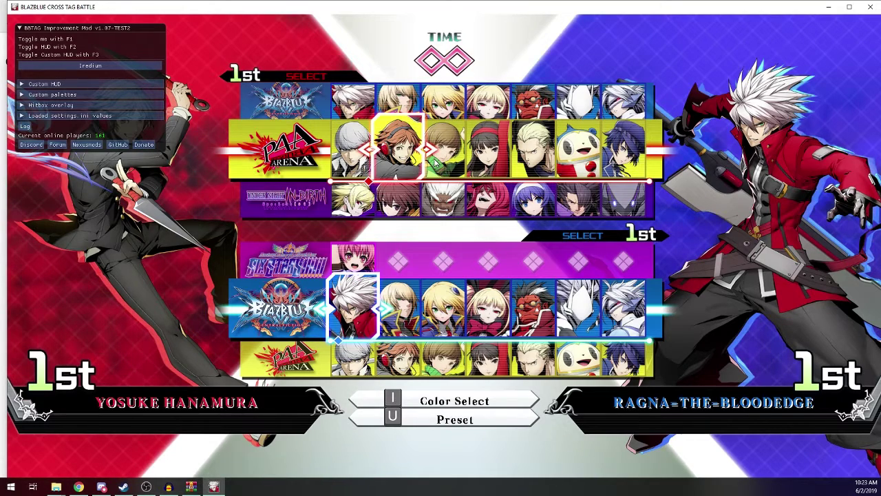
pyautogui.press('Down')
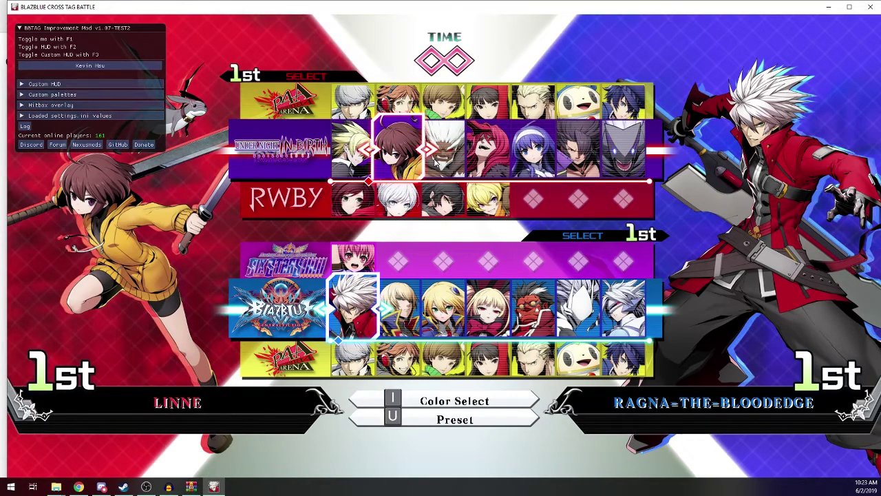
pyautogui.press('Down')
pyautogui.press('Right')
pyautogui.press('Right')
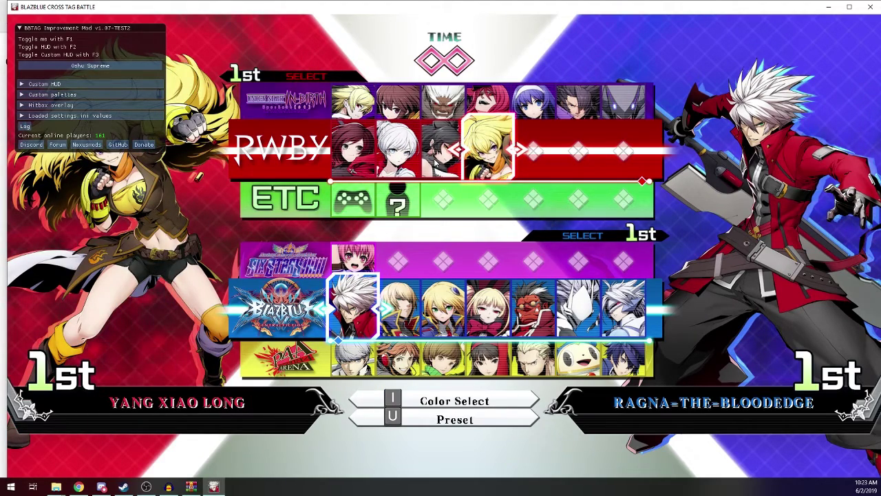
pyautogui.press('Left')
pyautogui.press('Left')
pyautogui.press('Left')
pyautogui.press('Up')
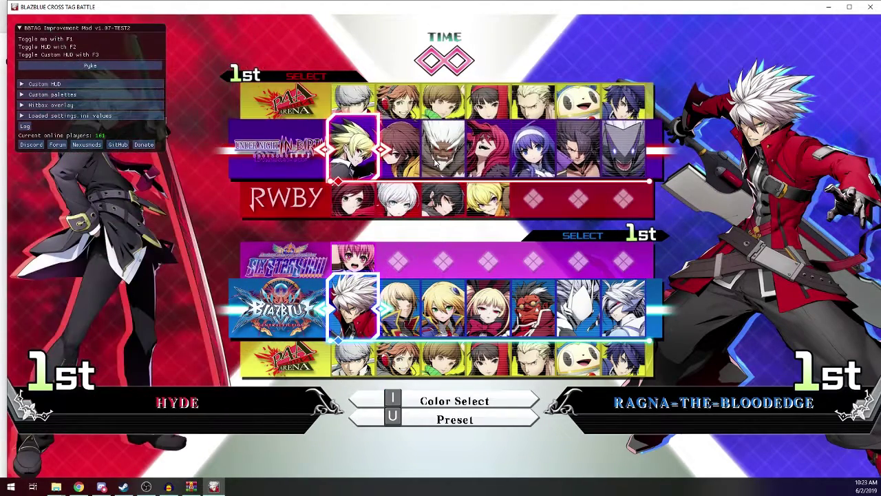
pyautogui.press('Down')
pyautogui.press('Up')
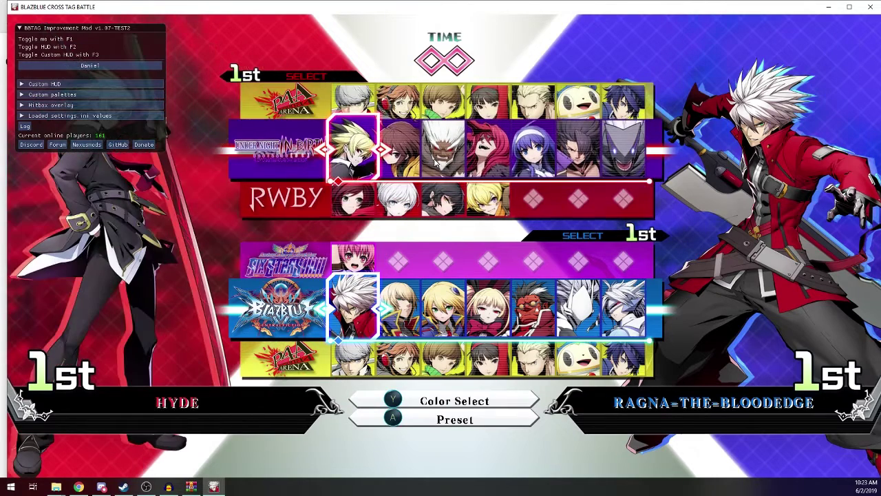
pyautogui.press('Right')
pyautogui.press('Right')
pyautogui.press('Left')
pyautogui.press('Left')
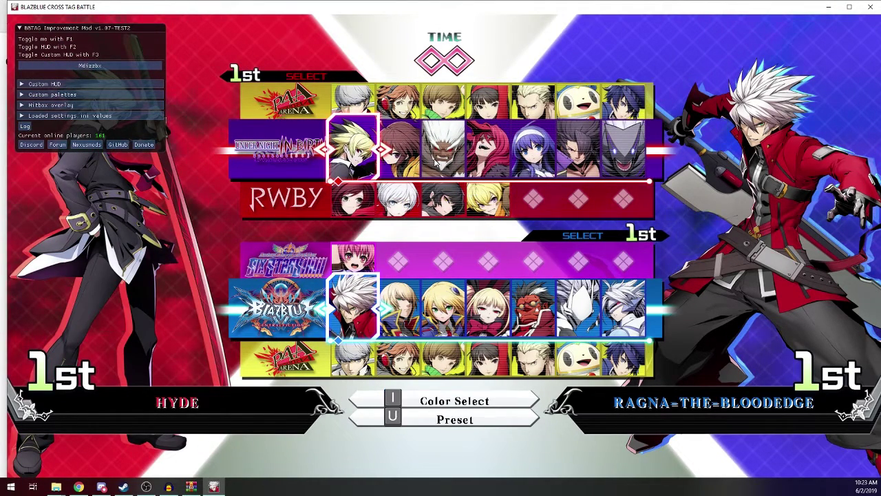
pyautogui.press('Right')
pyautogui.press('Right')
pyautogui.press('Left')
pyautogui.press('Left')
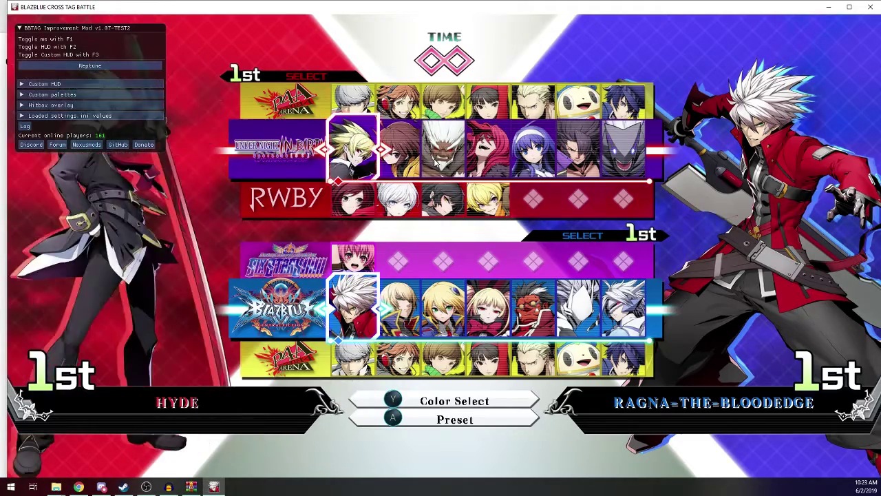
pyautogui.press('Up')
pyautogui.press('Up')
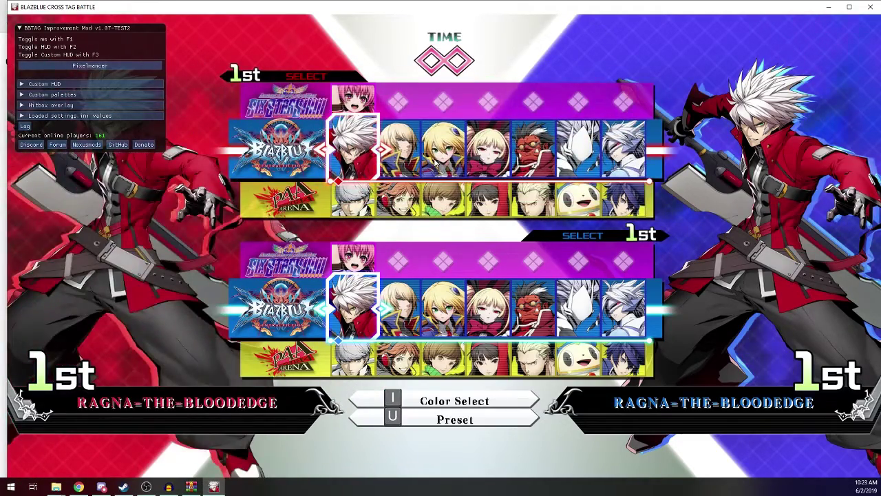
# Choose Vatista as player 1's first character and Seth as the second, against Ragna and Jin
pyautogui.press('Right')
pyautogui.press('Down')
pyautogui.press('Down')
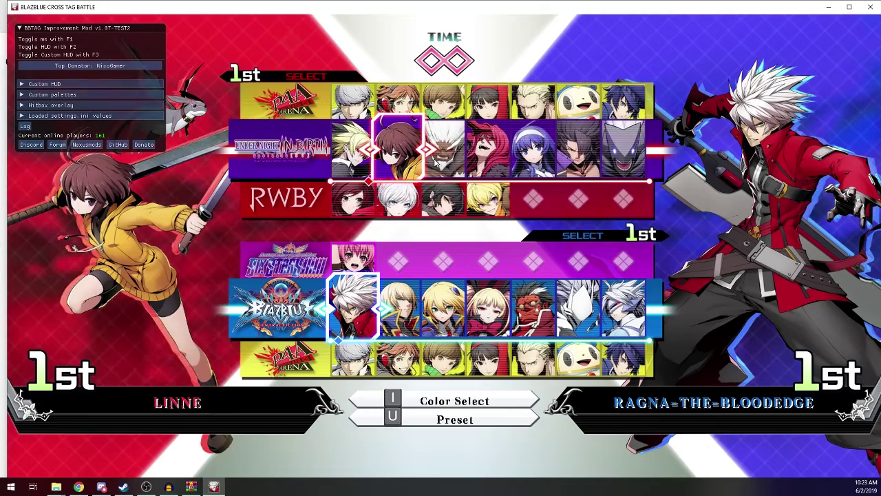
pyautogui.press('Left')
pyautogui.press('Left')
pyautogui.press('Left')
pyautogui.press('Left')
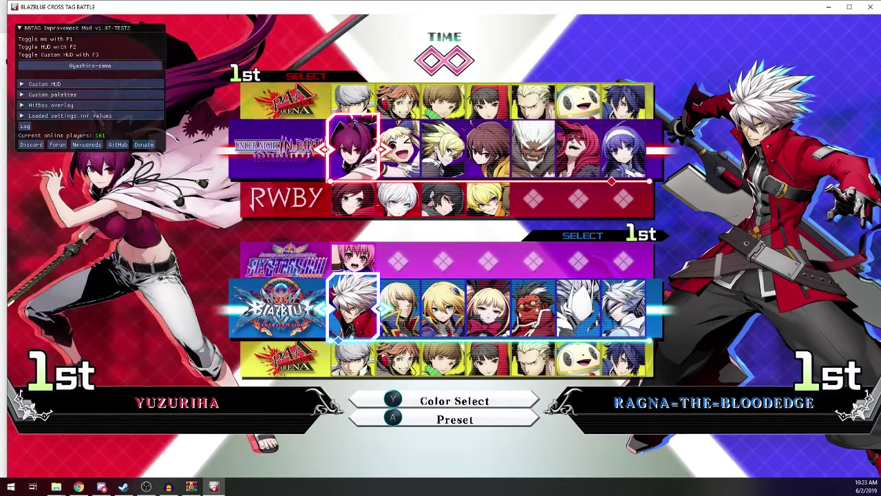
pyautogui.press('Left')
pyautogui.press('Left')
pyautogui.press('Right')
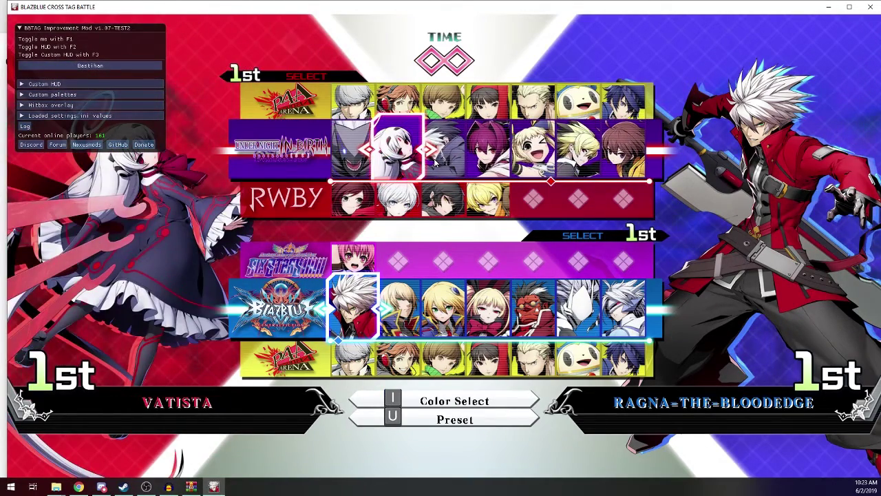
pyautogui.press('Return')
pyautogui.press('Right')
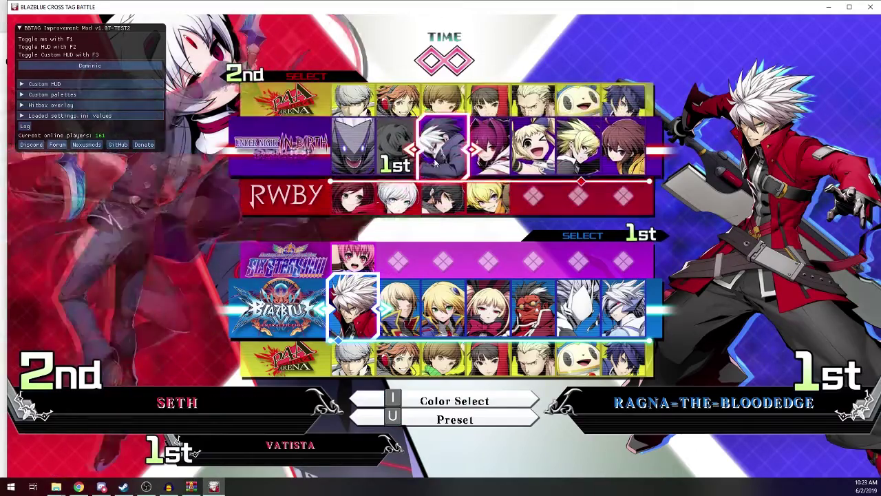
pyautogui.press('Return')
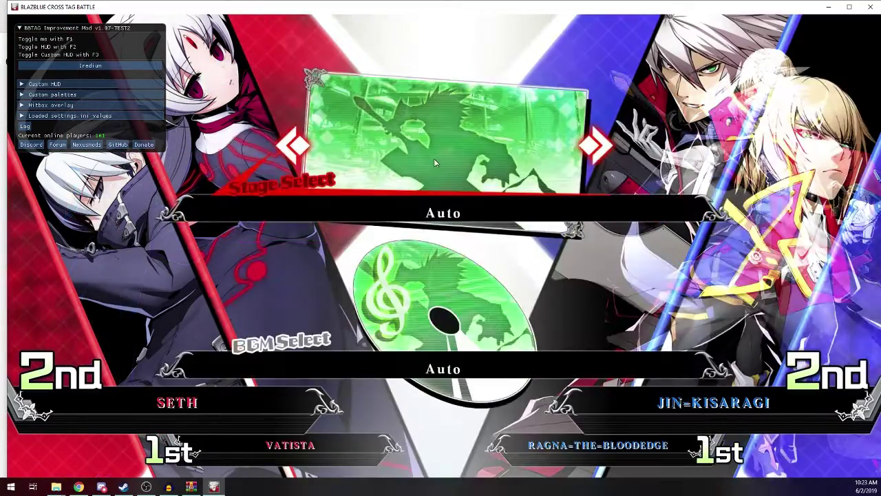
# Select the Training stage with the BGM on Auto and start the training match
pyautogui.press('Right')
pyautogui.press('Right')
pyautogui.press('Right')
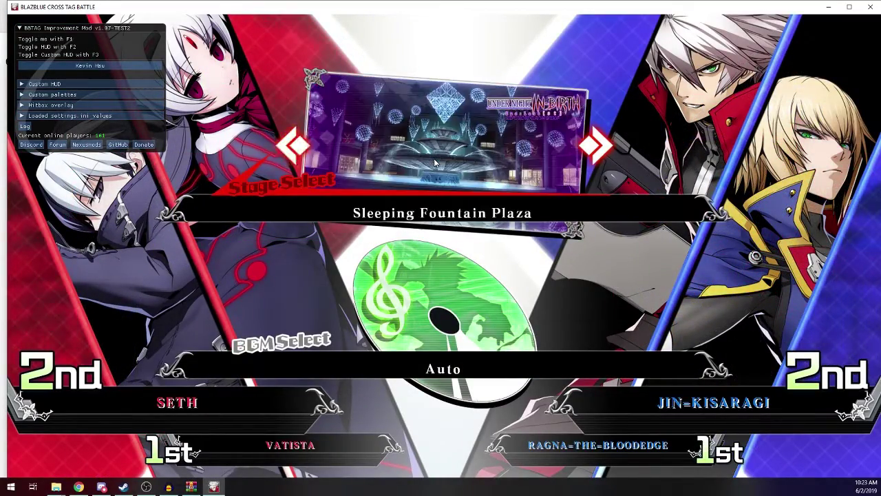
pyautogui.press('Right')
pyautogui.press('Right')
pyautogui.press('Right')
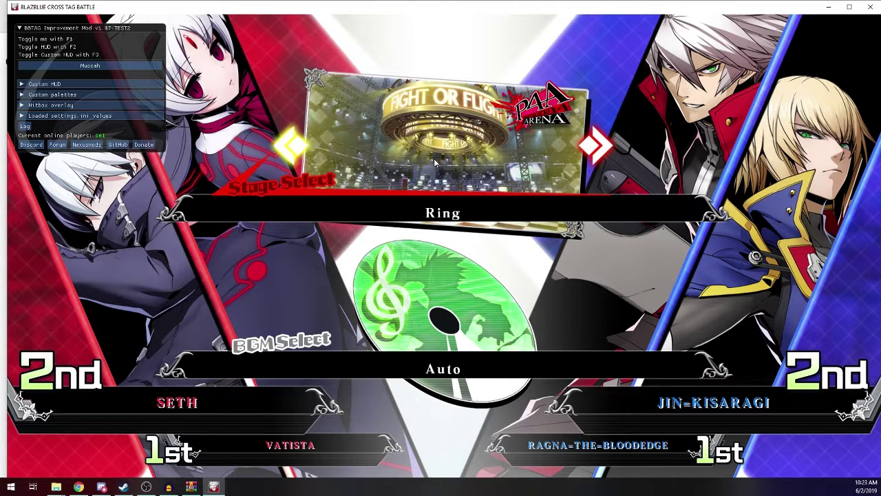
pyautogui.press('Right')
pyautogui.press('Right')
pyautogui.press('Right')
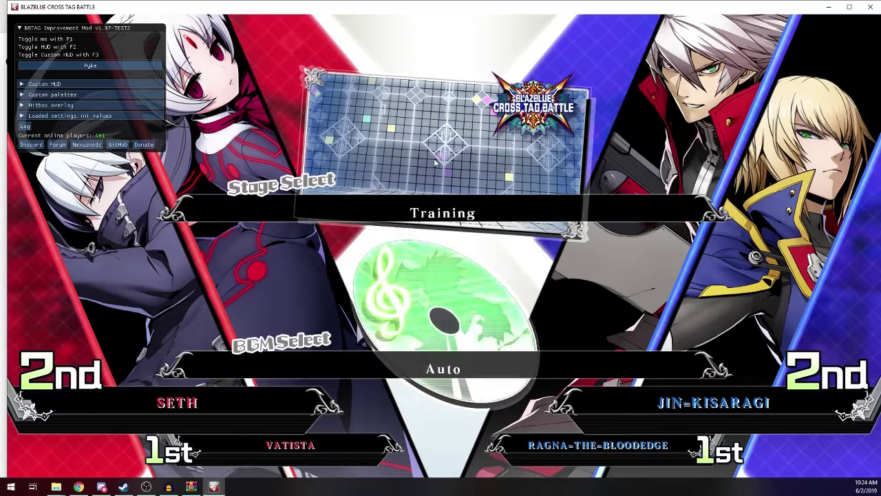
pyautogui.press('Return')
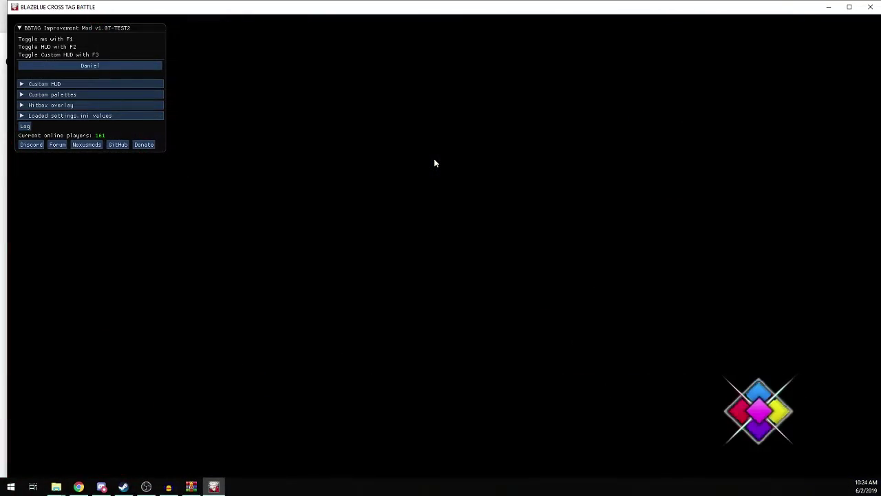
pyautogui.press('j')
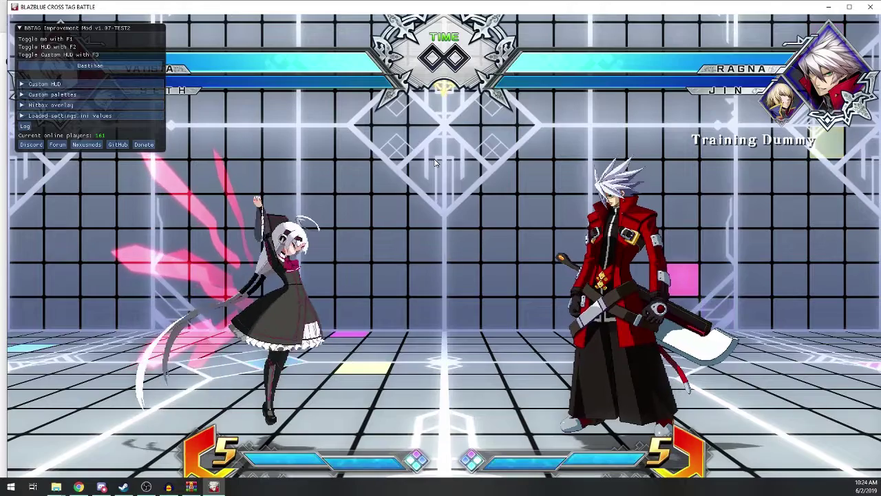
# Lower the Master Volume to 1 in the pause menu's sound options and resume the training match
pyautogui.press('Escape')
pyautogui.press('s')
pyautogui.press('s')
pyautogui.press('s')
pyautogui.press('s')
pyautogui.press('s')
pyautogui.press('s')
pyautogui.press('s')
pyautogui.press('s')
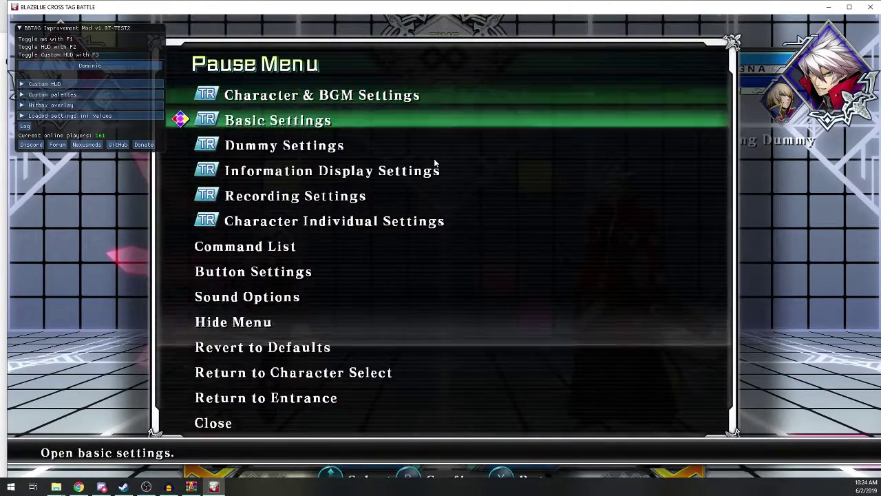
pyautogui.press('j')
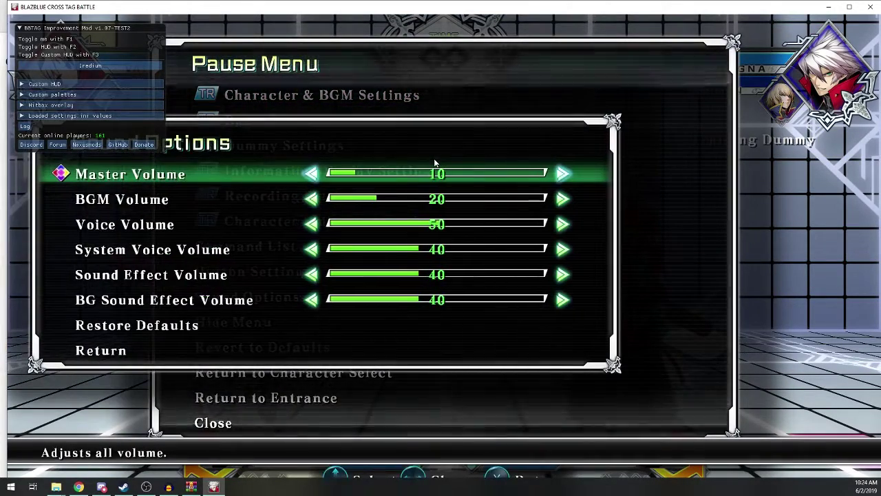
pyautogui.press('a')
pyautogui.press('a')
pyautogui.press('a')
pyautogui.press('a')
pyautogui.press('a')
pyautogui.press('a')
pyautogui.press('a')
pyautogui.press('a')
pyautogui.press('a')
pyautogui.press('a')
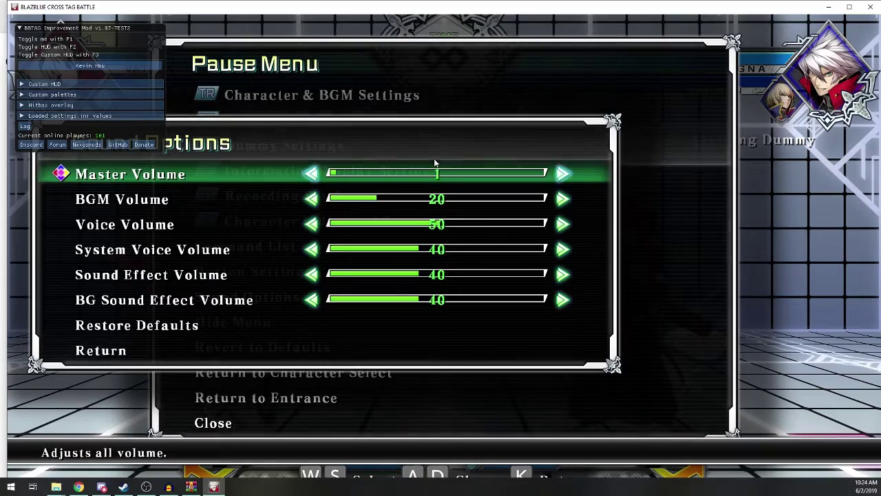
pyautogui.press('k')
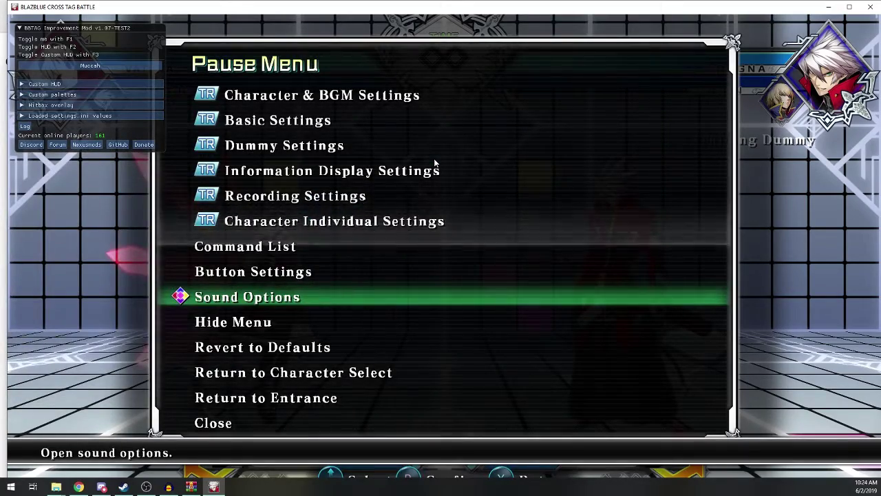
pyautogui.press('Escape')
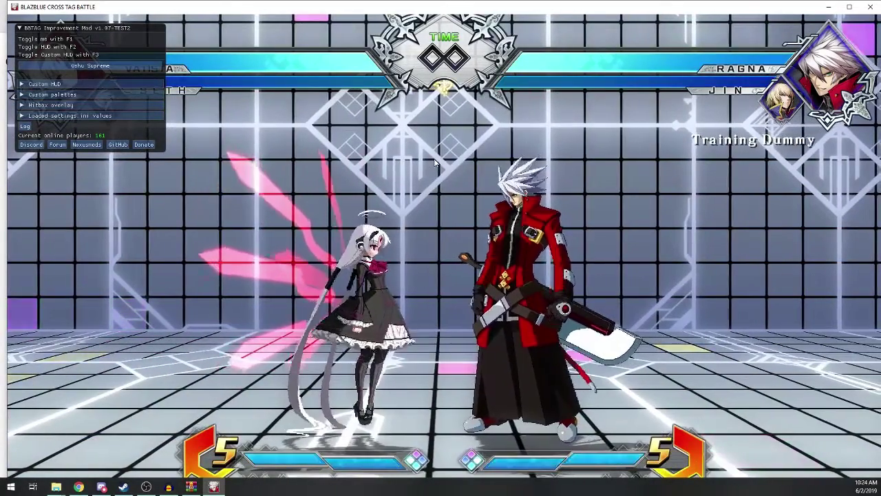
# Move the mod overlay off player 1's portrait, expand its custom palettes section and open the palette editor
pyautogui.press('a')
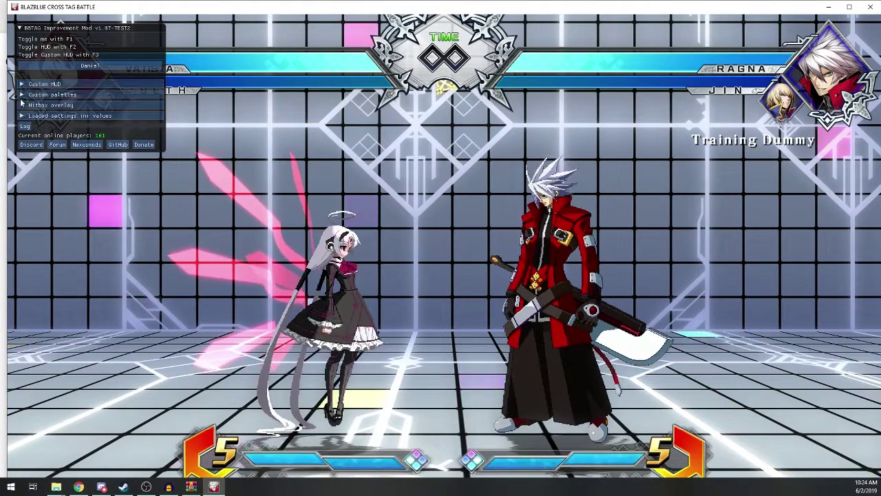
pyautogui.moveTo(99, 32); pyautogui.dragTo(195, 94)
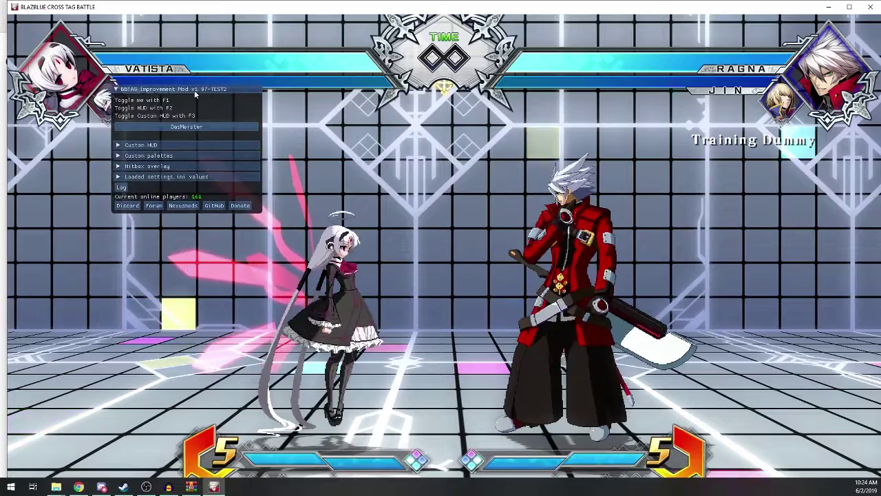
pyautogui.press('w')
pyautogui.click(120, 158)
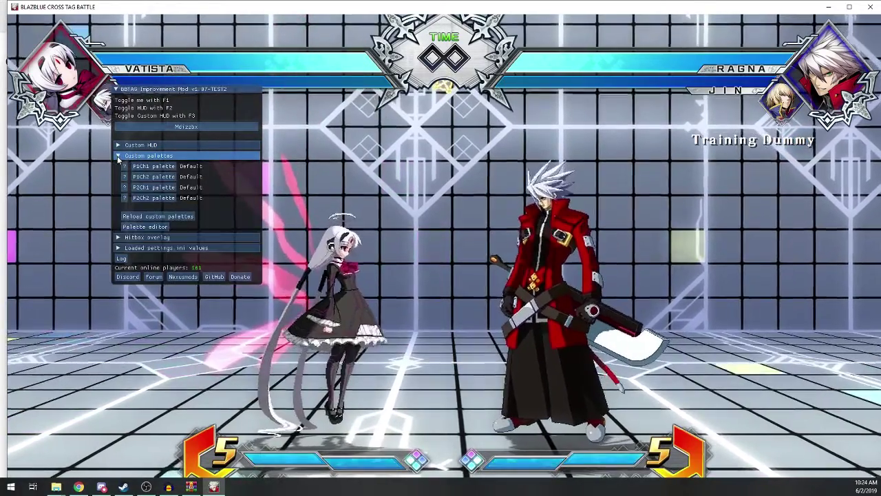
pyautogui.click(144, 227)
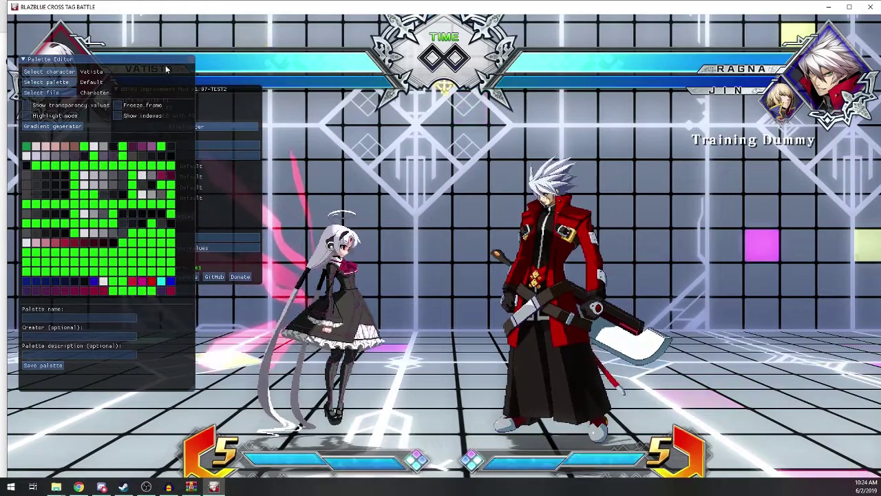
# Rearrange the palette editor and mod overlay away from Vatista, with the palette editor in front
pyautogui.moveTo(163, 56); pyautogui.dragTo(230, 48)
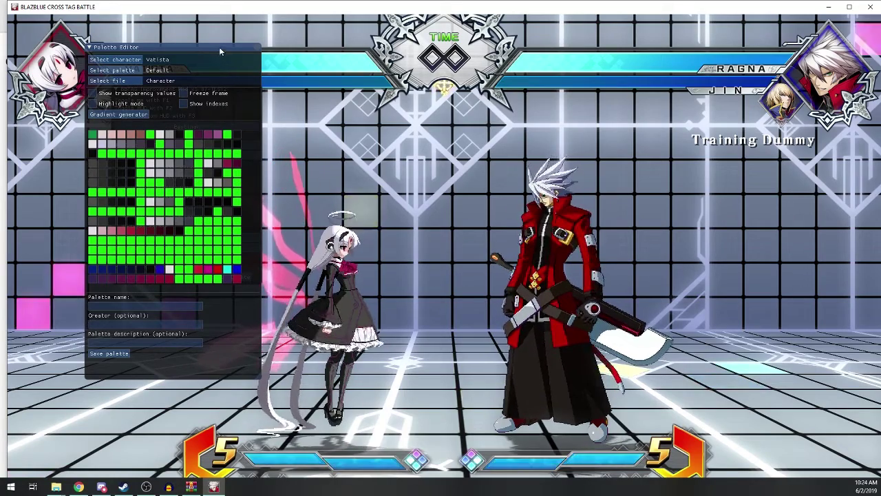
pyautogui.moveTo(219, 47); pyautogui.dragTo(171, 60)
pyautogui.click(227, 87)
pyautogui.moveTo(227, 87); pyautogui.dragTo(137, 32)
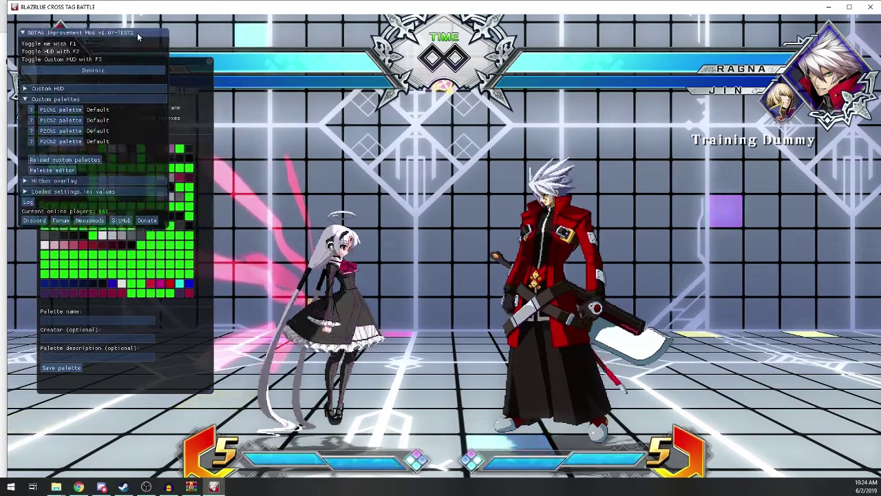
pyautogui.click(183, 65)
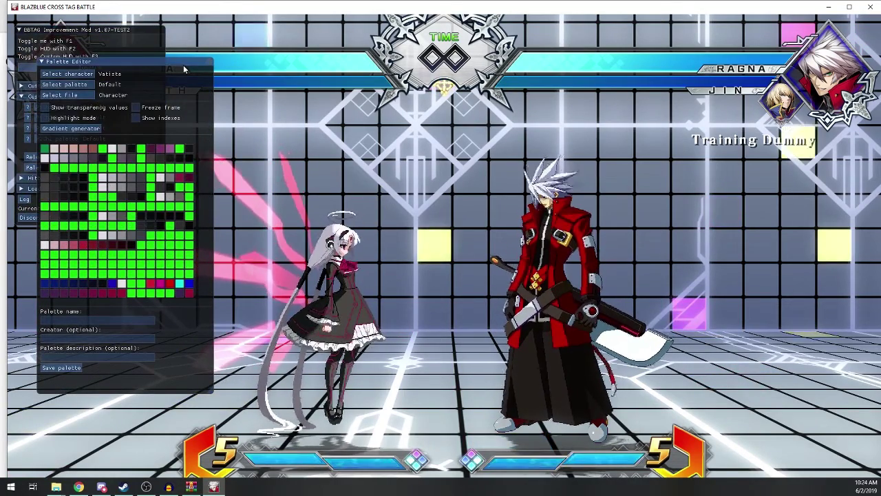
# Freeze the animation frame and use Highlight mode to check which parts of Vatista individual palette colours affect, leaving Highlight mode off
pyautogui.click(137, 109)
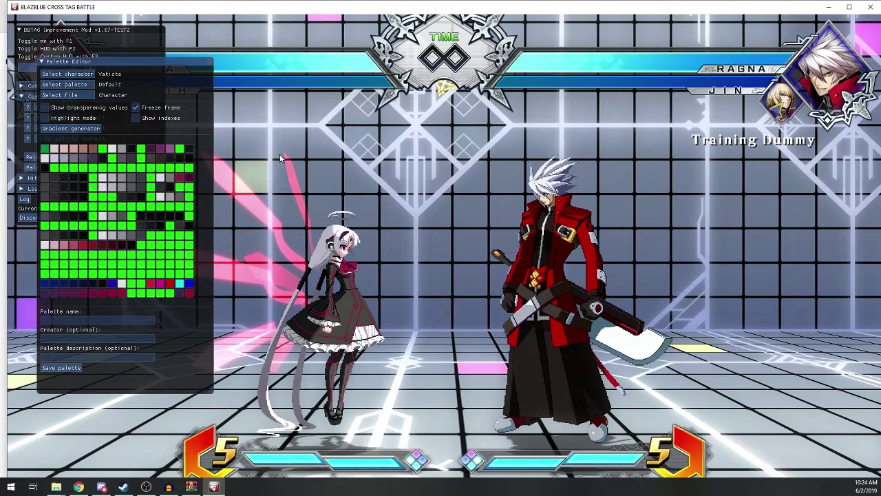
pyautogui.click(46, 118)
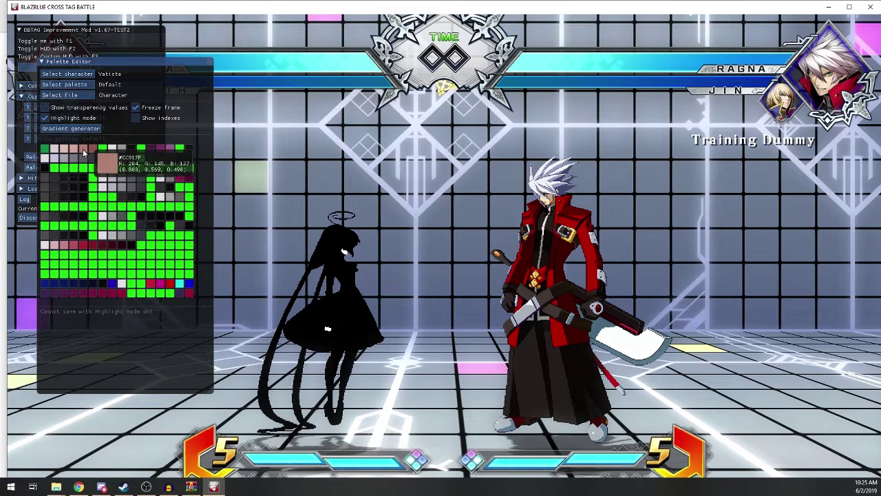
pyautogui.click(46, 119)
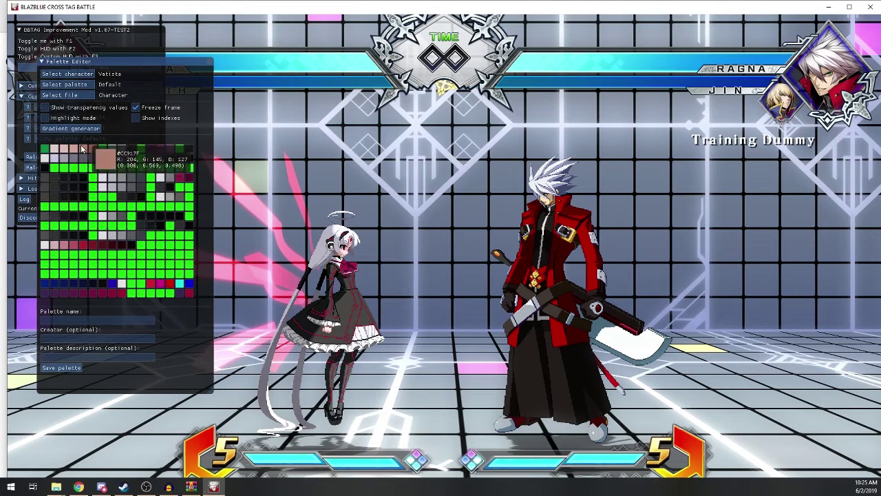
pyautogui.click(45, 117)
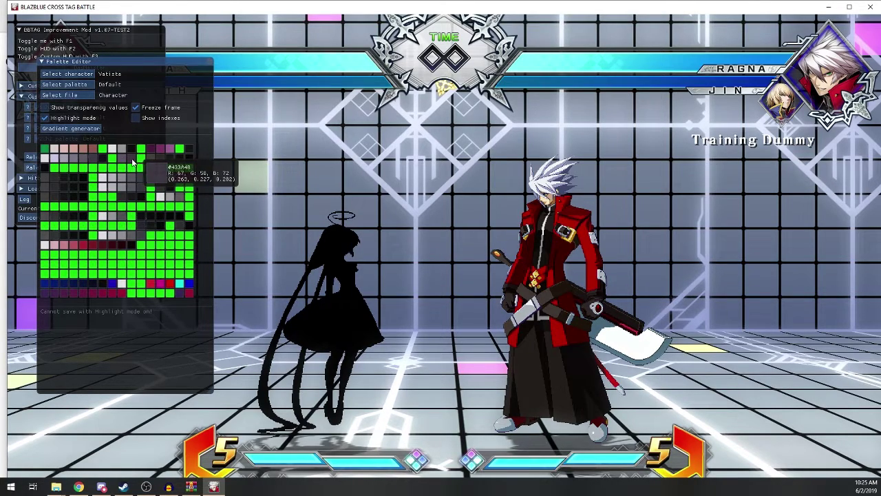
pyautogui.click(45, 118)
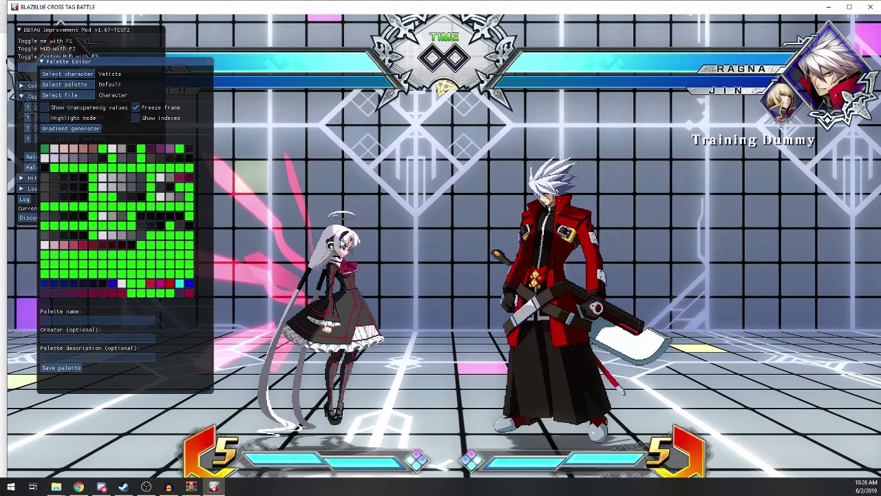
pyautogui.click(45, 118)
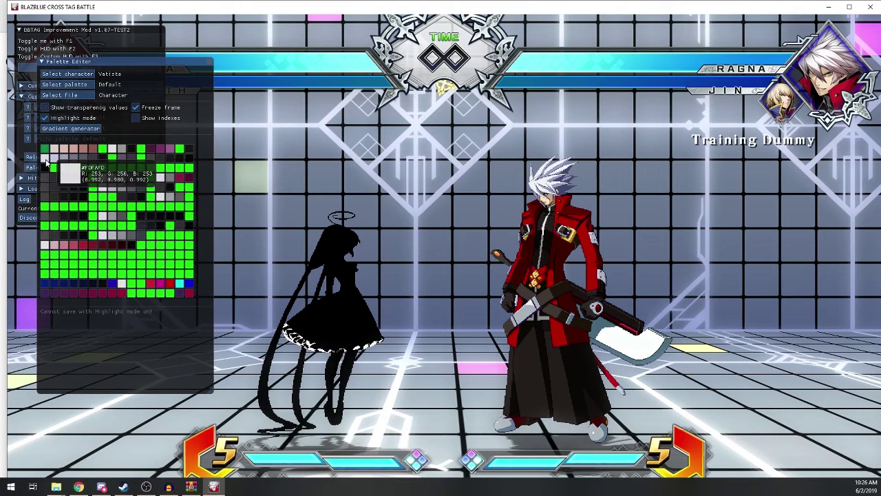
pyautogui.click(44, 118)
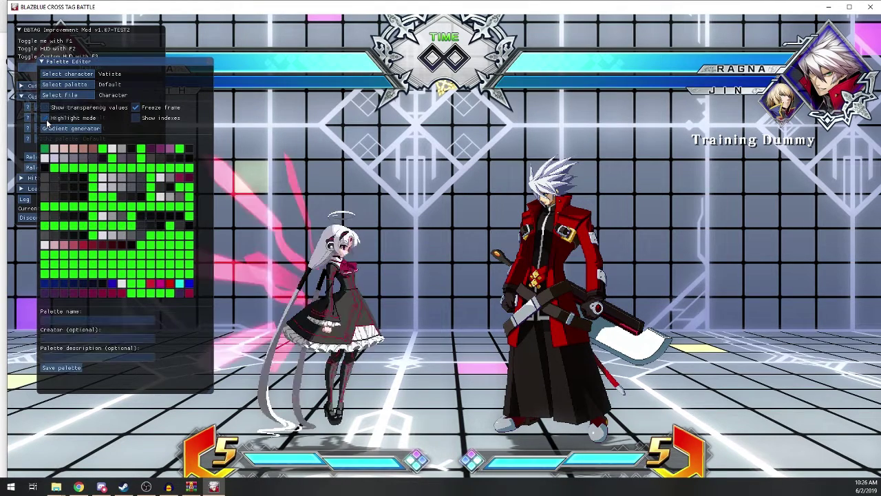
# Recolour the first hair swatches in the palette's second row with magenta, blue and black
pyautogui.click(44, 161)
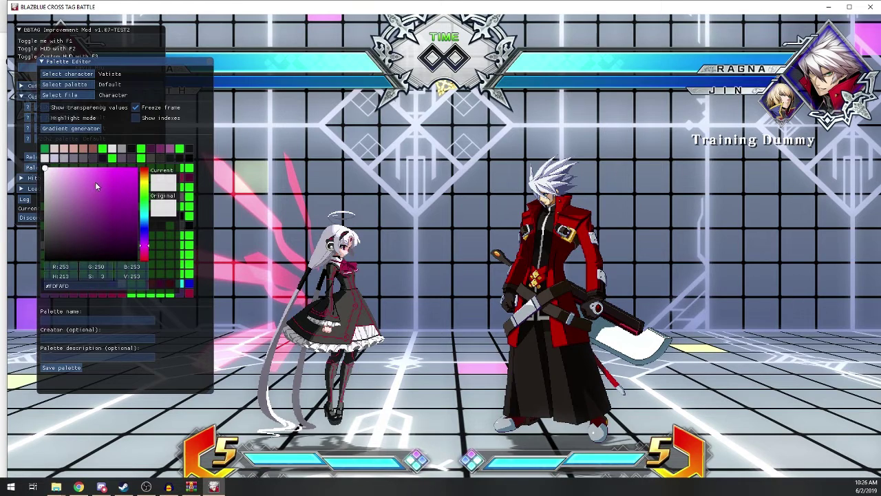
pyautogui.moveTo(90, 213)
pyautogui.mouseDown()
pyautogui.moveTo(137, 169)
pyautogui.moveTo(194, 140)
pyautogui.mouseUp()
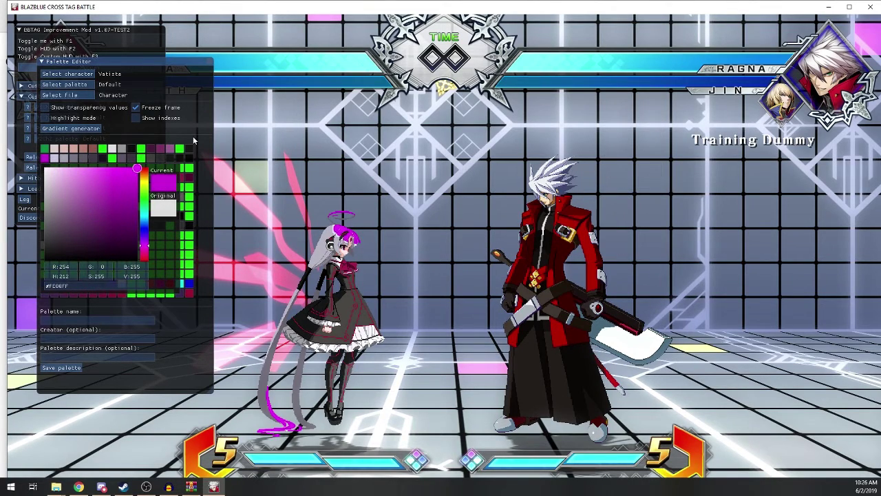
pyautogui.click(53, 158)
pyautogui.click(54, 158)
pyautogui.moveTo(108, 185); pyautogui.dragTo(171, 229)
pyautogui.click(63, 155)
pyautogui.click(63, 157)
pyautogui.click(75, 161)
pyautogui.click(73, 166)
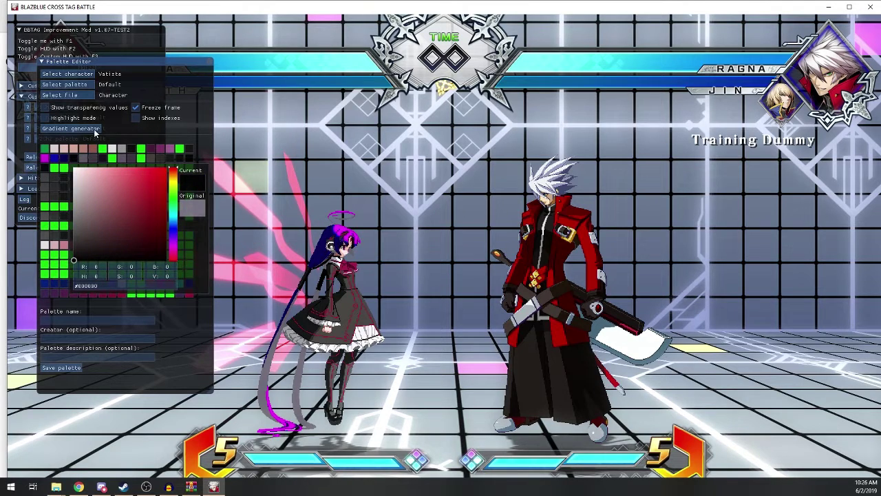
pyautogui.click(111, 120)
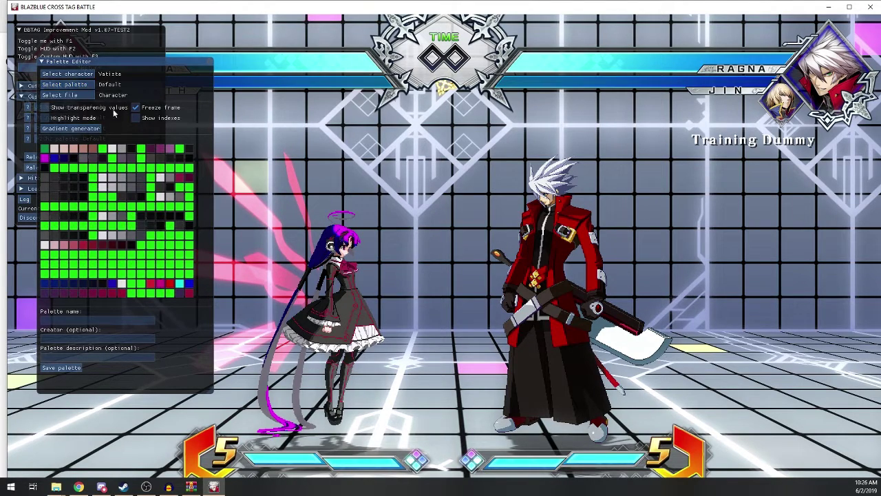
# Discard the hair recolouring by reloading Vatista's Default palette, with Character as the palette file
pyautogui.click(67, 86)
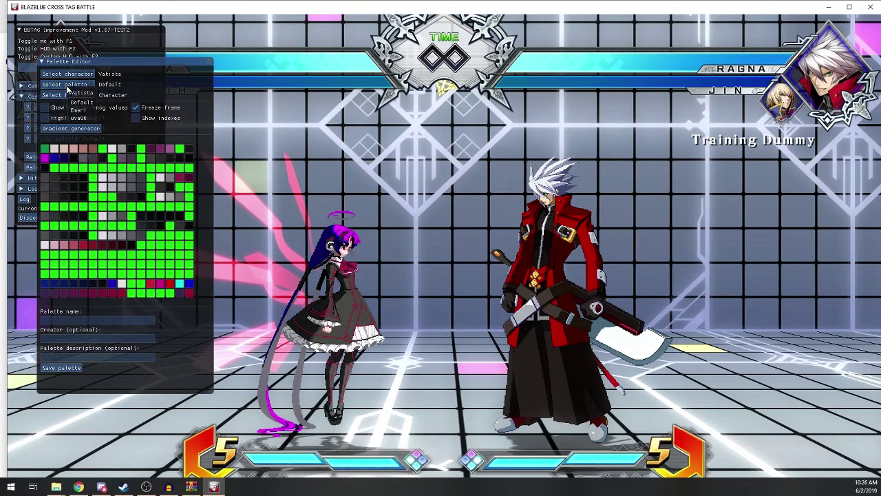
pyautogui.click(80, 103)
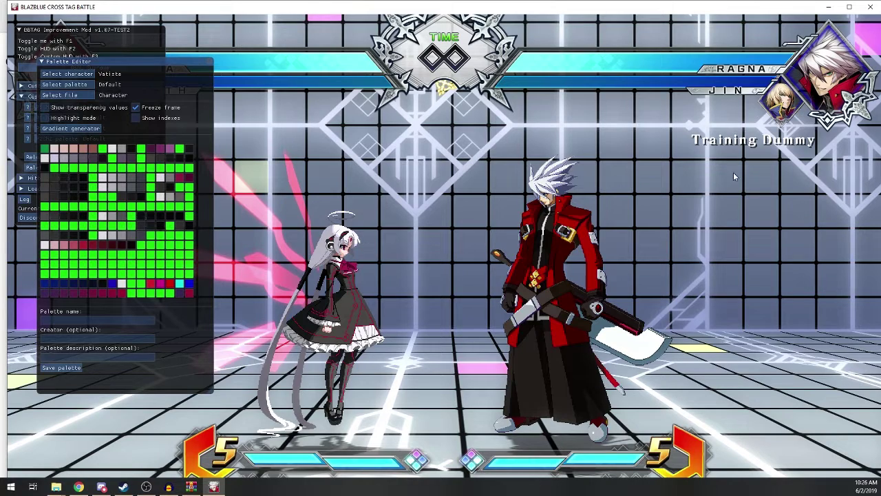
pyautogui.click(74, 96)
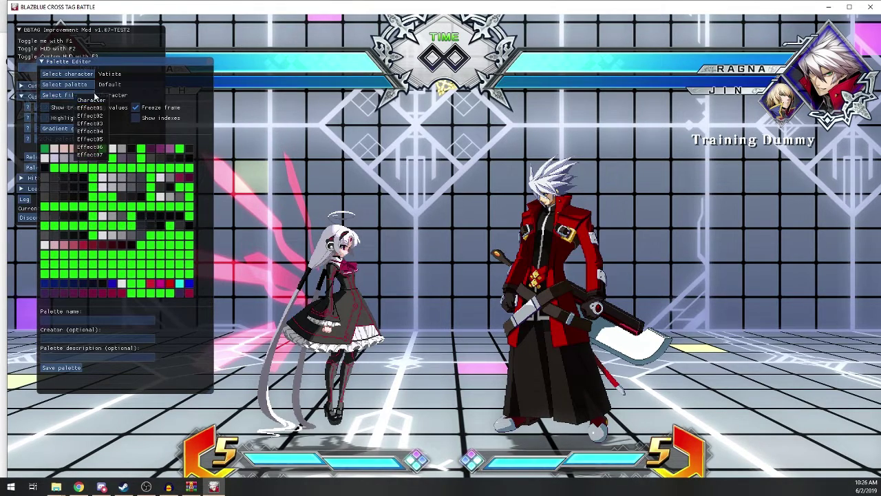
pyautogui.click(77, 100)
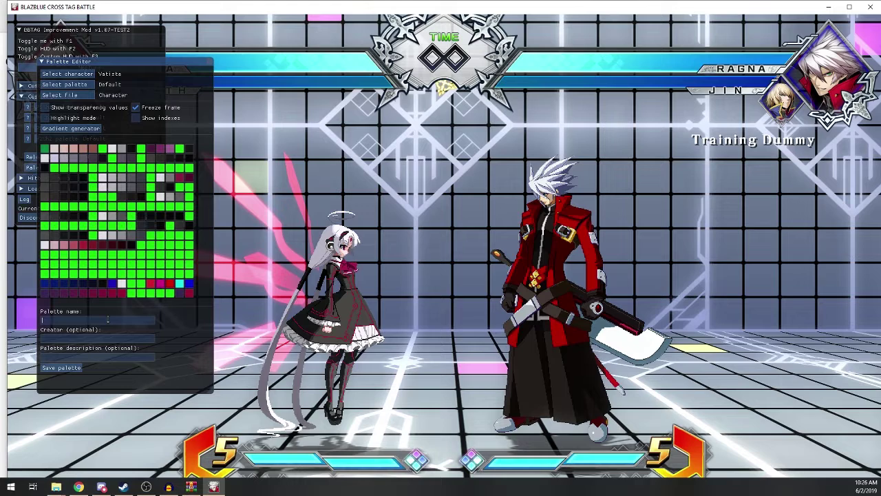
# Switch to Chrome and view the Peacock reference picture on the Skullgirls wiki
pyautogui.click(79, 487)
pyautogui.hotkey('ctrl', 'Tab')
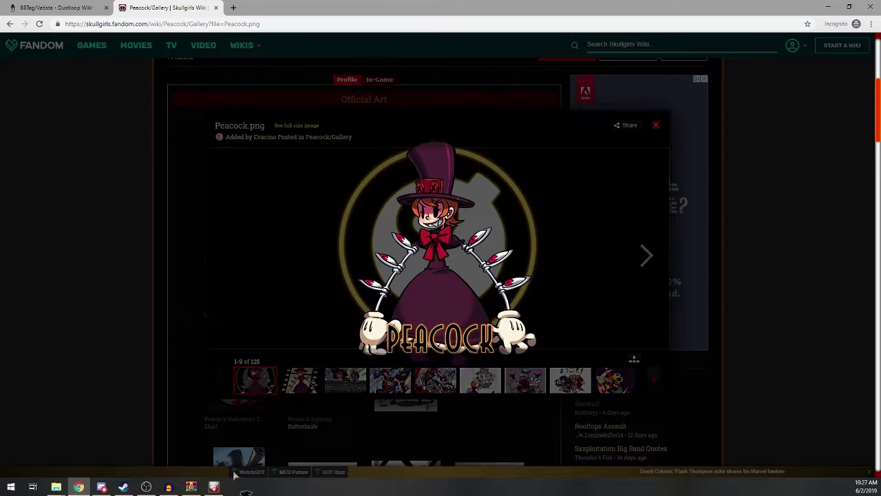
# Switch back to the game and save the palette as uva00 with the creator's name and description Peacock, overwriting the existing file
pyautogui.click(213, 487)
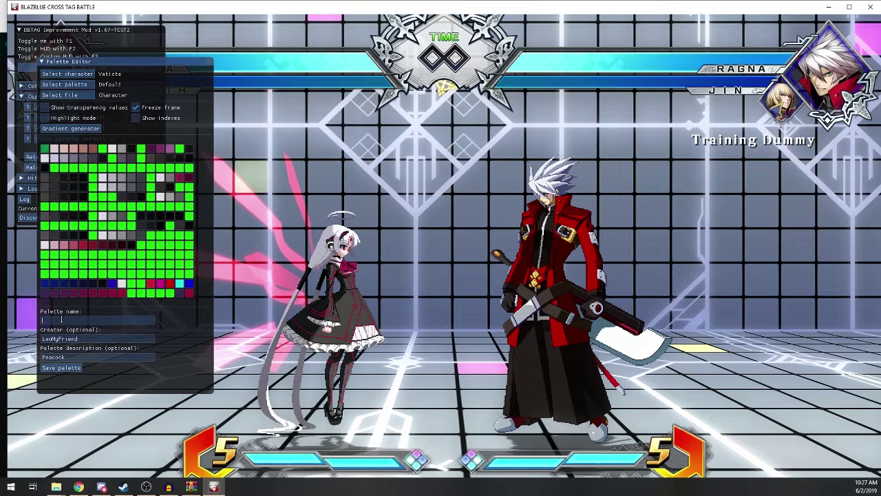
pyautogui.click(67, 370)
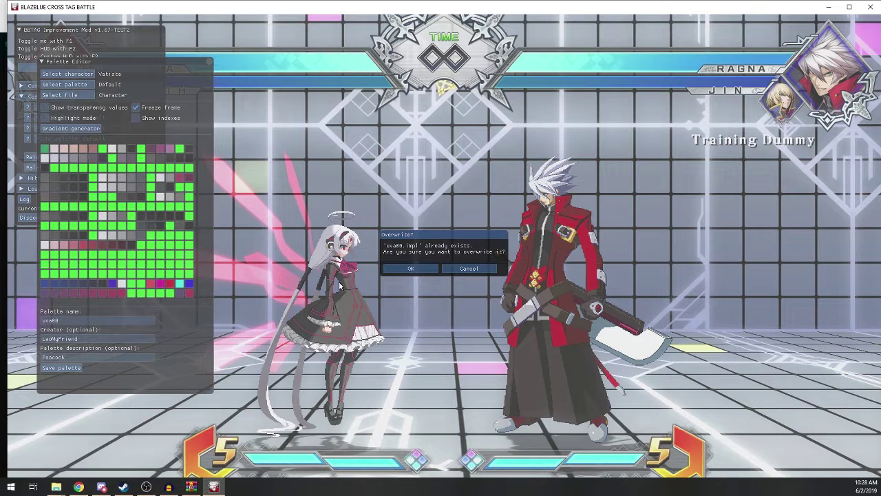
pyautogui.click(412, 269)
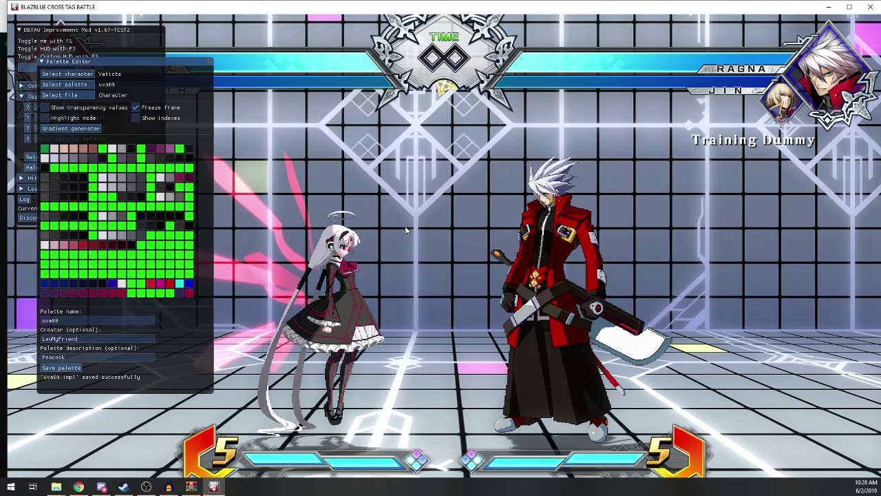
# Recolour the grey swatch of Vatista's skirt frills to the blue #0000F3
pyautogui.click(122, 187)
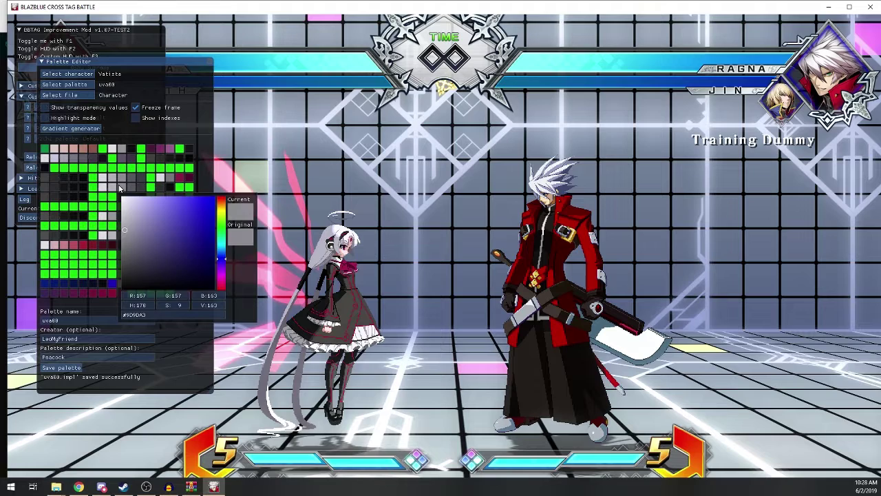
pyautogui.moveTo(206, 207); pyautogui.dragTo(237, 213)
pyautogui.click(169, 174)
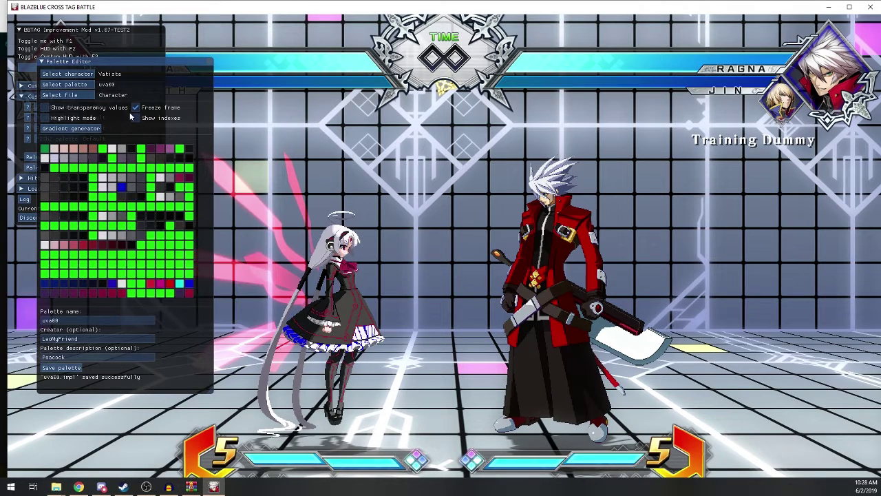
pyautogui.click(123, 186)
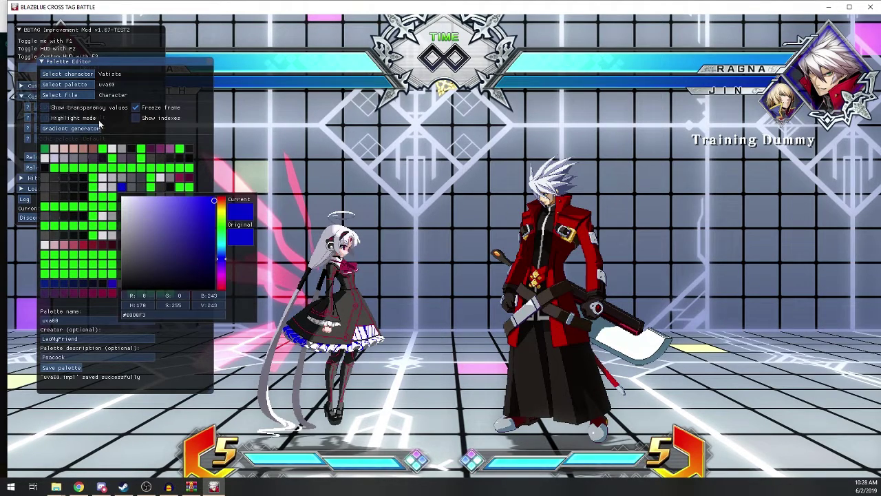
# Discard the frill colour by loading the Default palette, and reload the saved uva00 palette
pyautogui.click(94, 98)
pyautogui.click(88, 84)
pyautogui.click(105, 100)
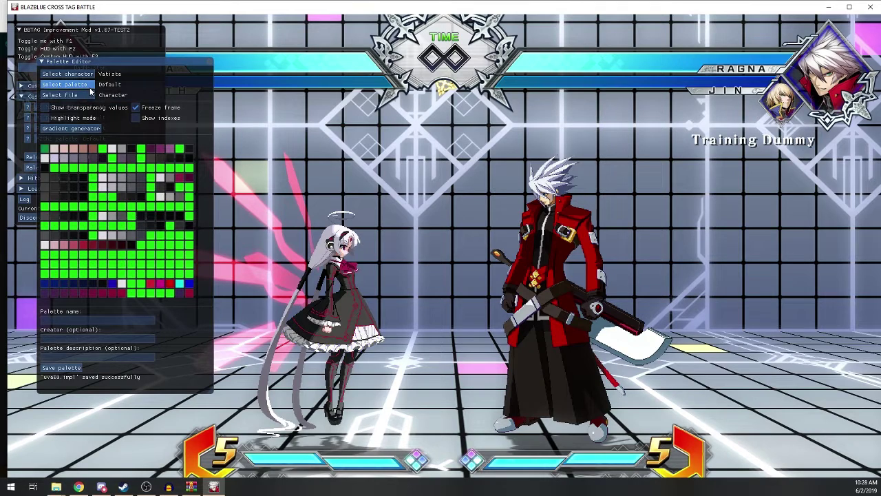
pyautogui.click(88, 85)
pyautogui.click(84, 88)
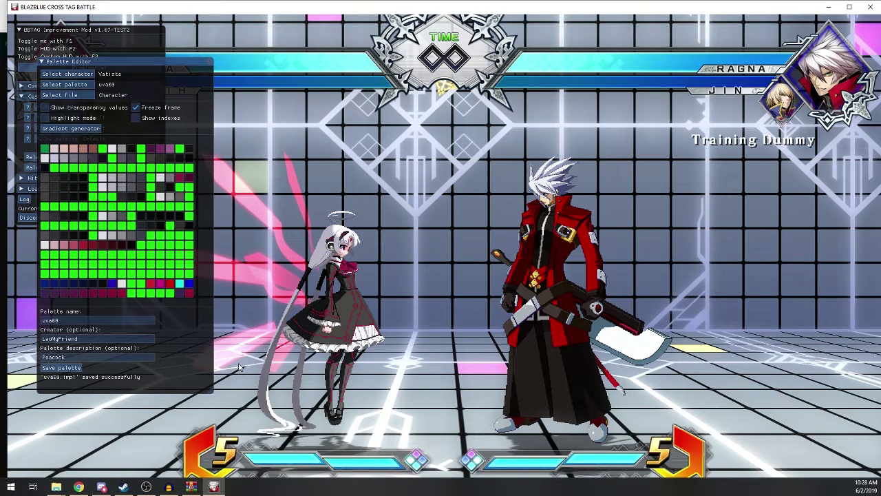
# Switch to Chrome, shrink its window and place it beside Vatista with the Peacock picture in view
pyautogui.click(76, 487)
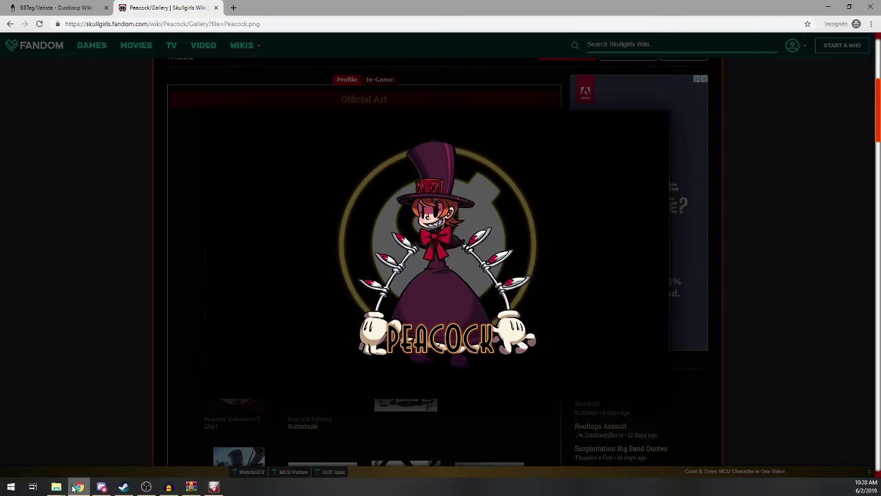
pyautogui.moveTo(468, 18); pyautogui.dragTo(525, 61)
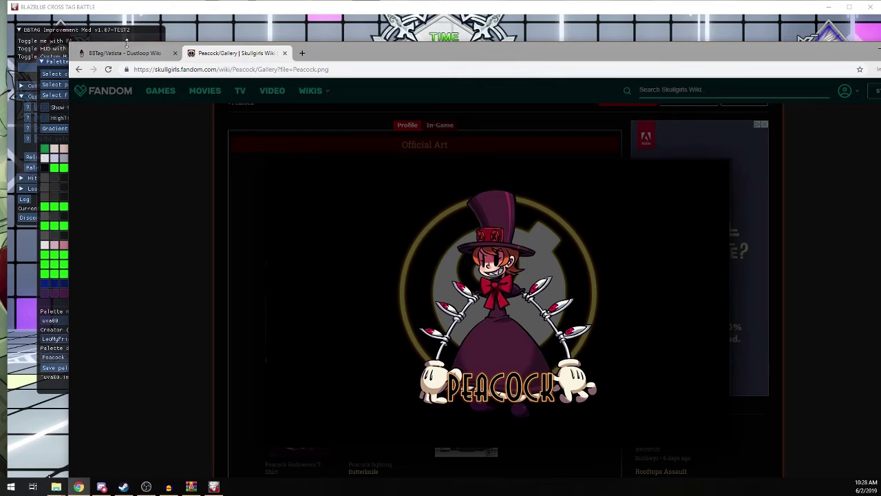
pyautogui.moveTo(70, 46); pyautogui.dragTo(589, 257)
pyautogui.moveTo(848, 265); pyautogui.dragTo(740, 84)
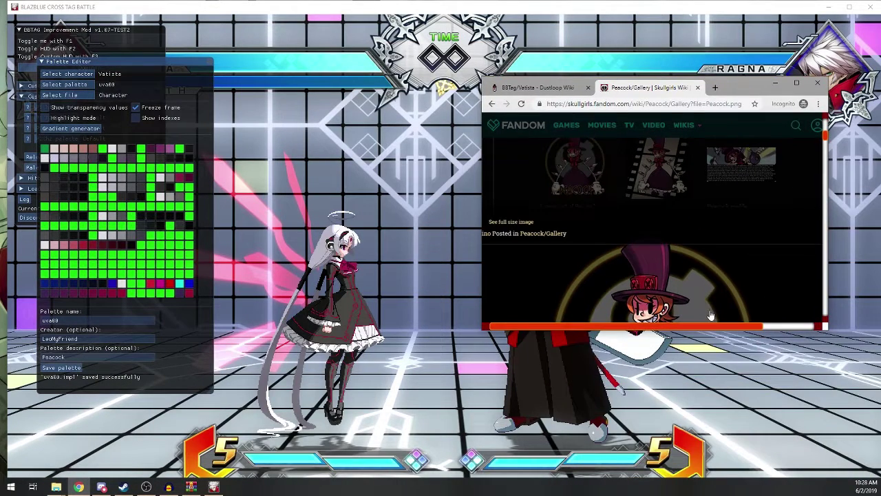
pyautogui.scroll(-3, 698, 288)
pyautogui.scroll(-1, 698, 288)
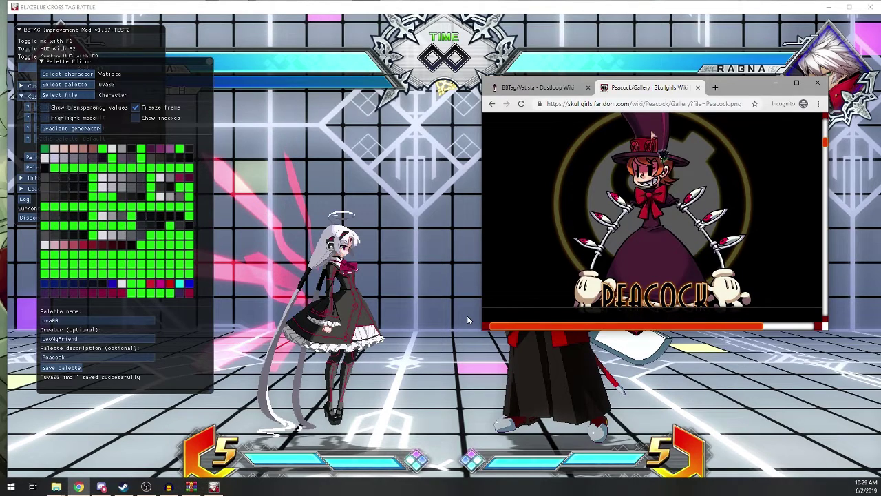
# Search Google for colorcop in a new tab and open the Color Cop download page
pyautogui.click(715, 88)
pyautogui.write('colo')
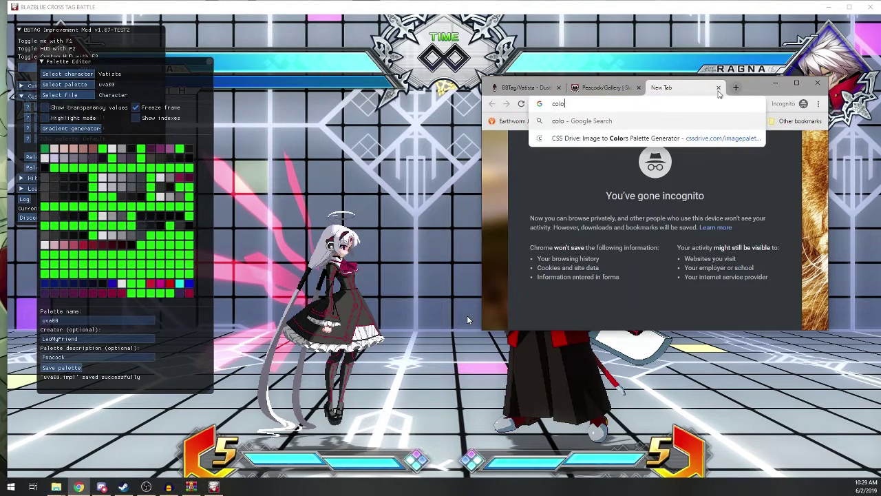
pyautogui.write('rcop')
pyautogui.press('Return')
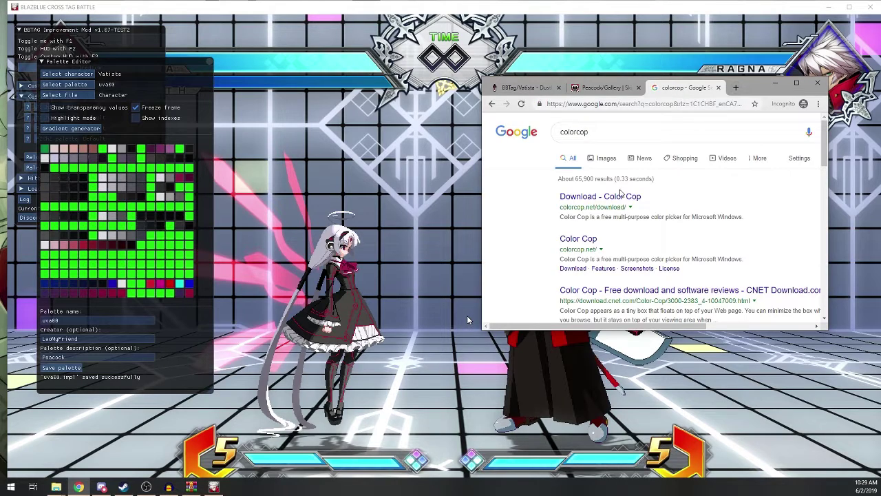
pyautogui.click(618, 197)
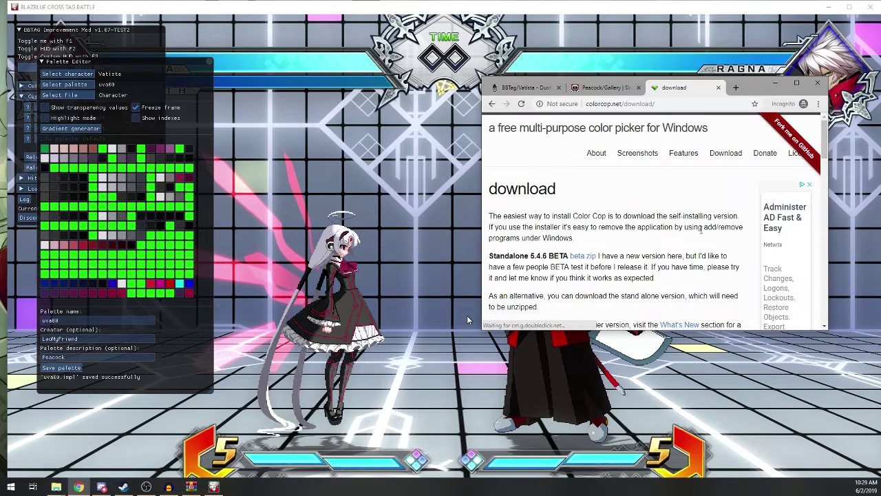
# Download the self-installing English v5.4.3 version of Color Cop, colorcop-setup.exe
pyautogui.scroll(-10, 642, 200)
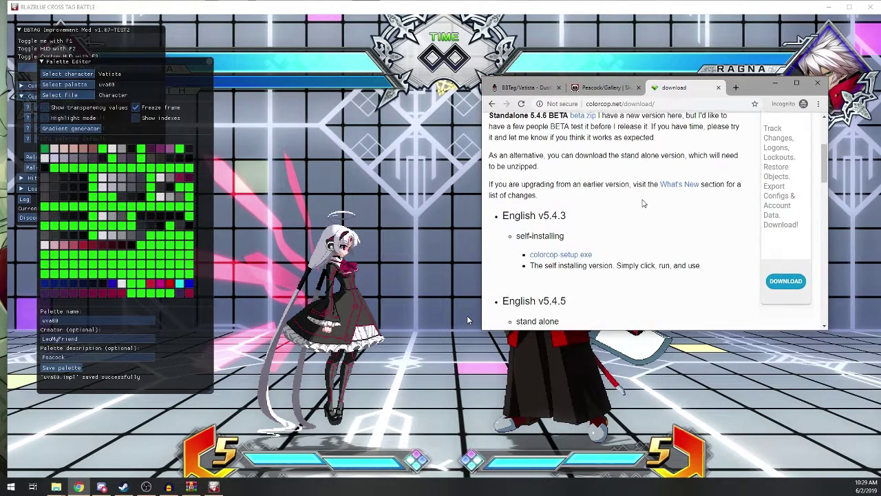
pyautogui.scroll(-5, 643, 203)
pyautogui.scroll(10, 641, 199)
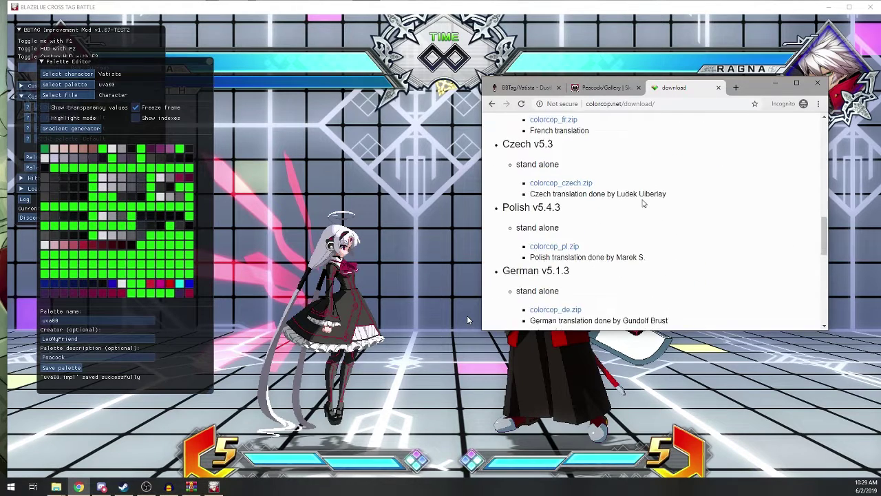
pyautogui.scroll(-2, 589, 203)
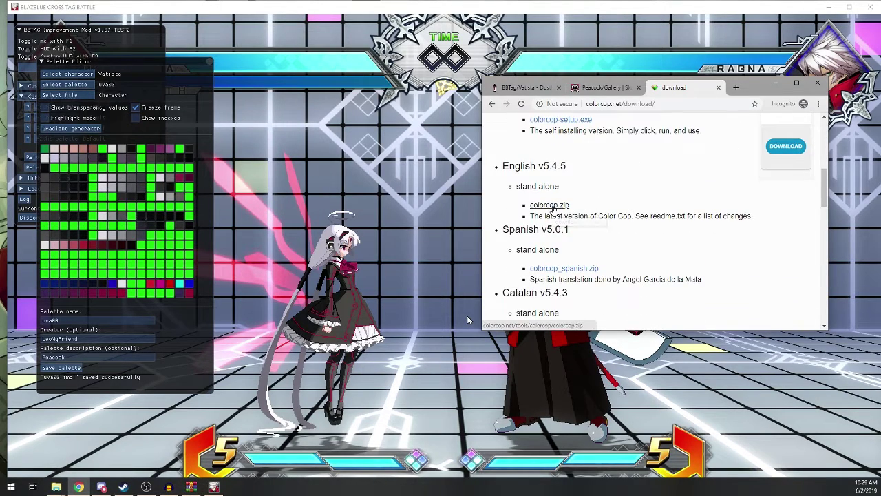
pyautogui.scroll(1, 561, 217)
pyautogui.click(561, 215)
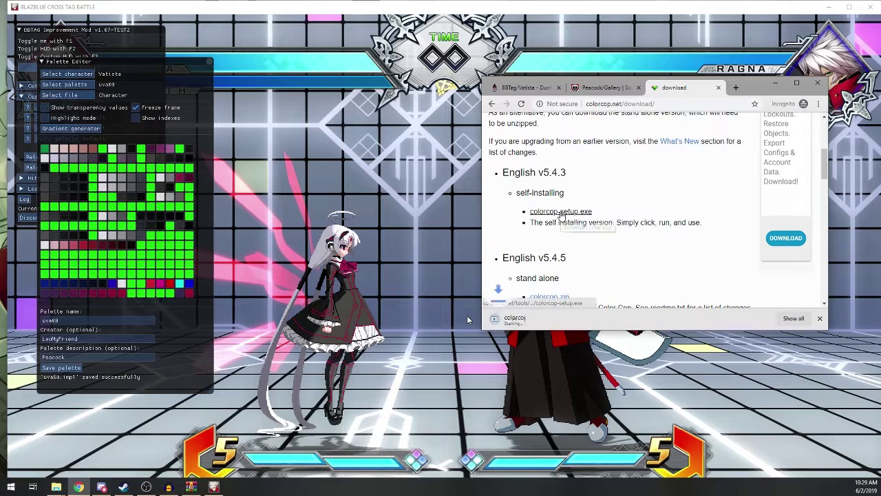
# Run the downloaded colorcop-setup.exe, accept the licence agreement, and install Color Cop with the default options, launching it on completion
pyautogui.click(547, 326)
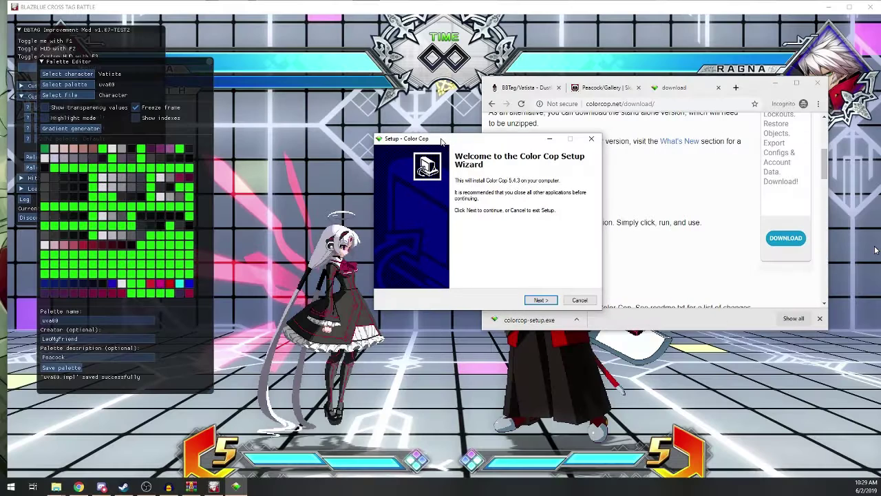
pyautogui.click(541, 301)
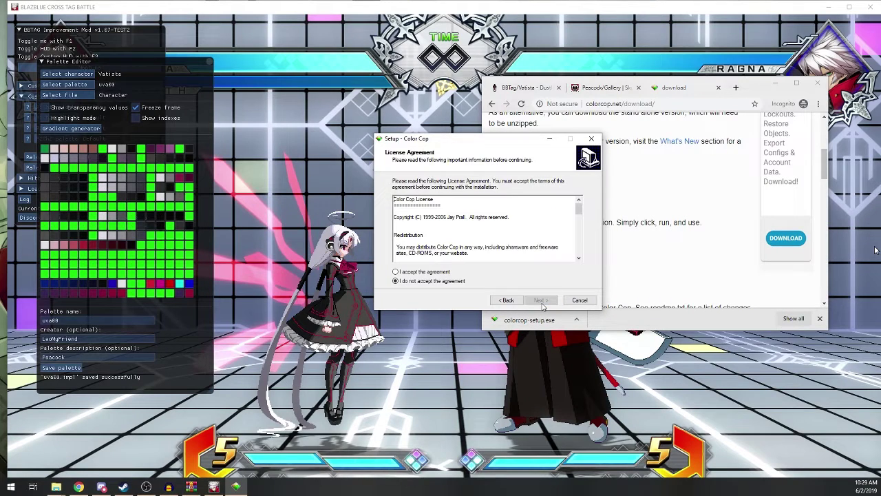
pyautogui.click(418, 272)
pyautogui.click(541, 301)
pyautogui.click(541, 301)
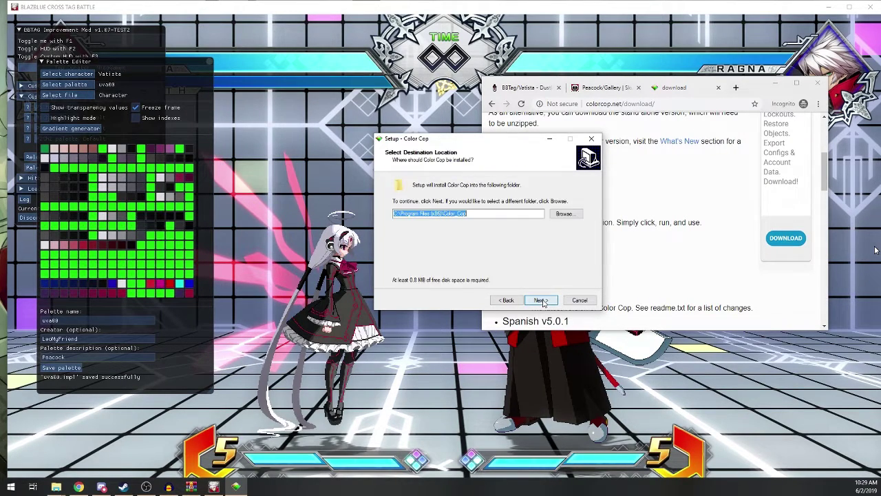
pyautogui.click(541, 301)
pyautogui.click(541, 301)
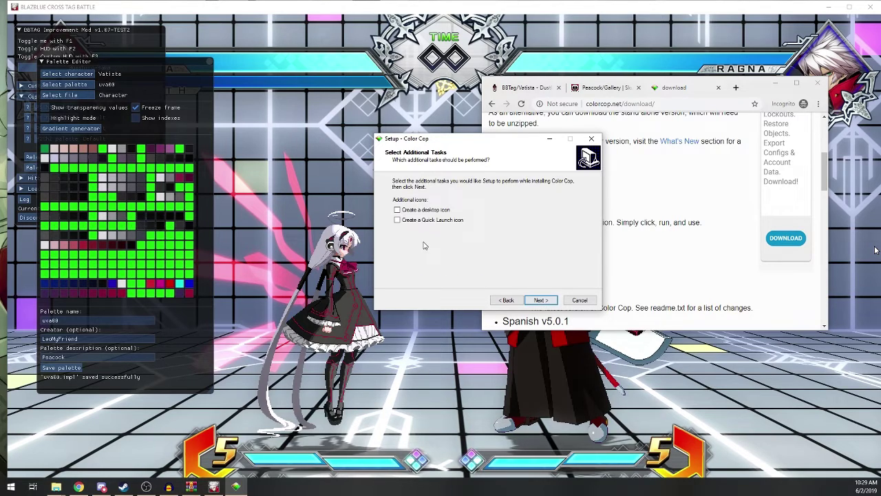
pyautogui.click(541, 301)
pyautogui.click(541, 301)
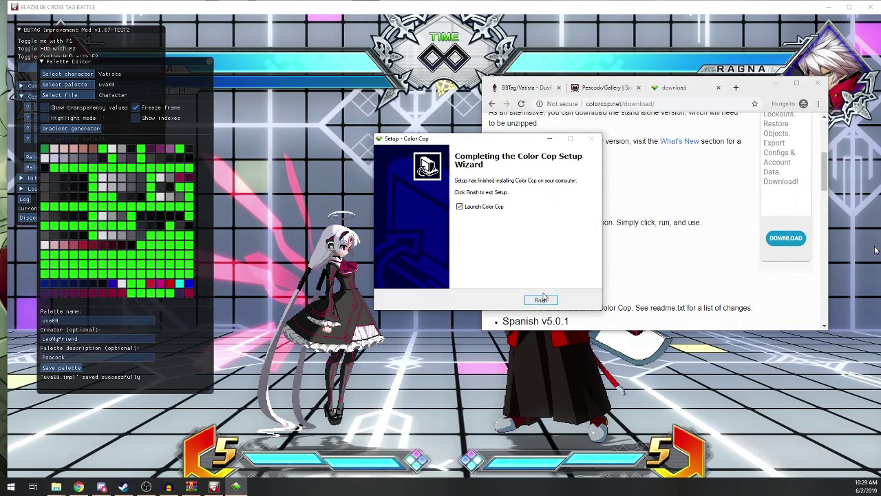
pyautogui.click(541, 300)
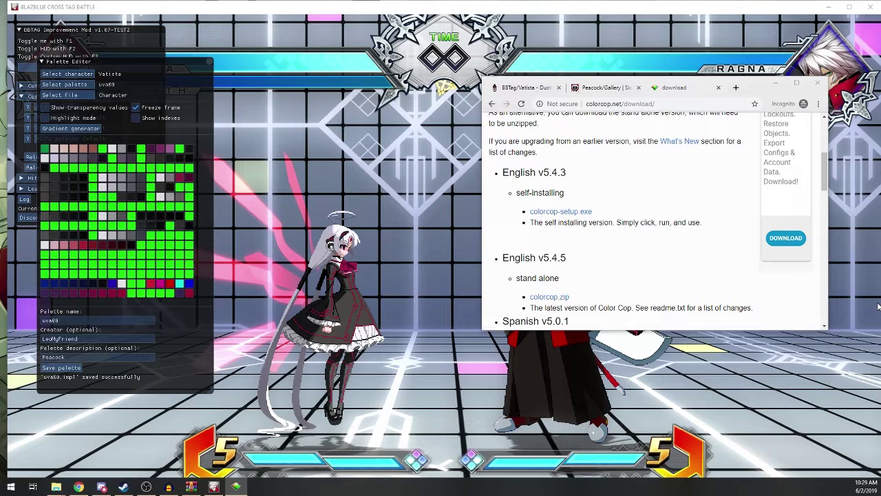
# Place the Color Cop window beside the browser and bring up the Peacock picture in Chrome
pyautogui.moveTo(430, 187); pyautogui.dragTo(416, 94)
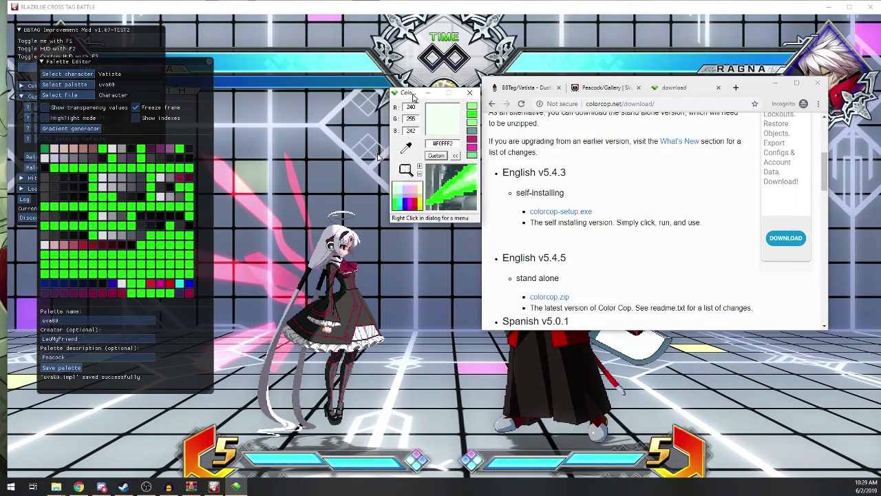
pyautogui.click(79, 487)
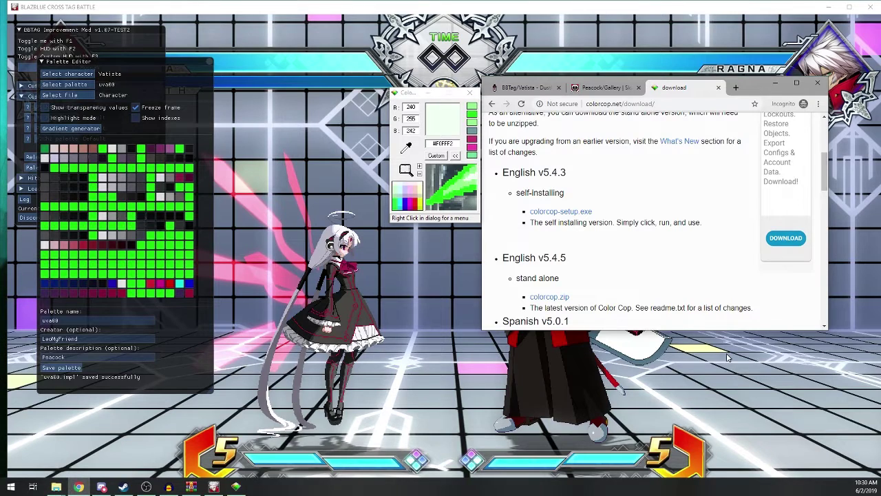
pyautogui.click(599, 87)
# Sample Peacock's orange hair highlight with the Color Cop eyedropper and copy its hex code #F7702E
pyautogui.moveTo(406, 148); pyautogui.dragTo(478, 293)
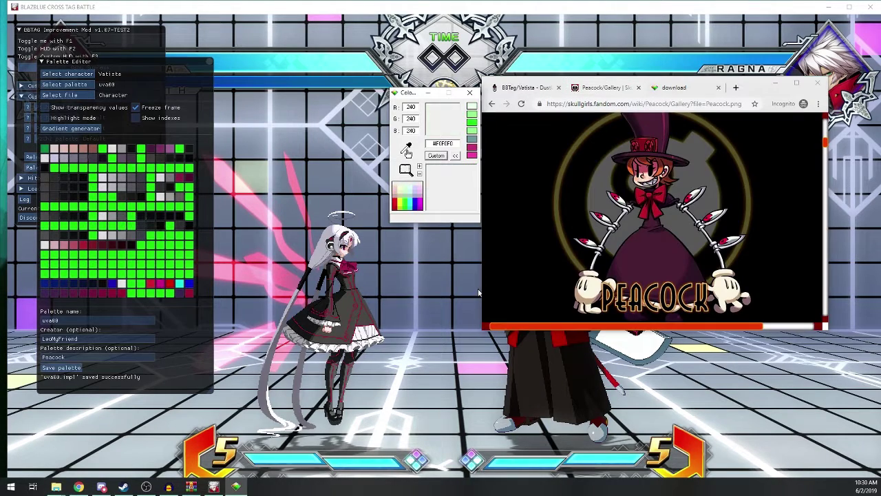
pyautogui.moveTo(406, 148); pyautogui.dragTo(632, 171)
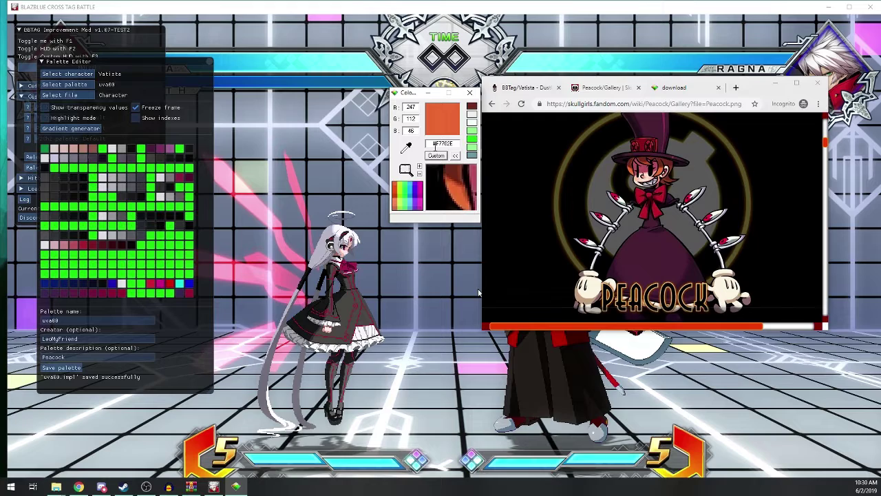
pyautogui.moveTo(453, 144); pyautogui.dragTo(417, 147)
pyautogui.hotkey('ctrl', 'c')
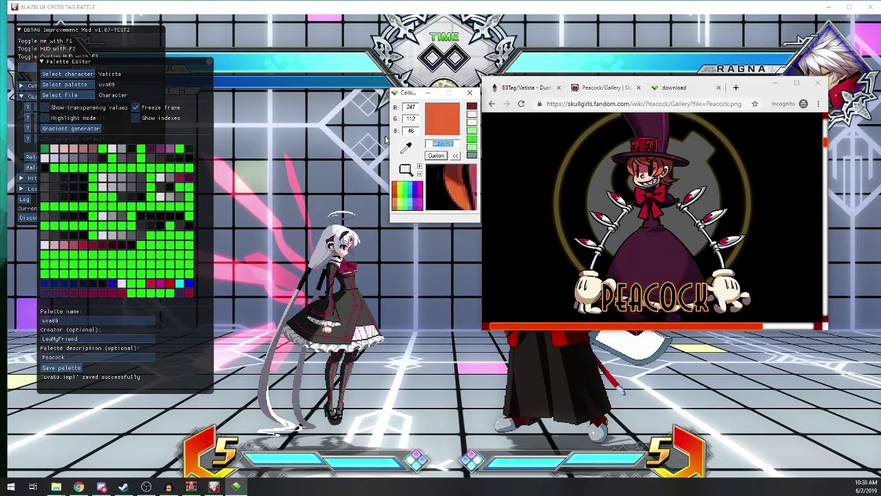
# Switch to the game and set Vatista's first hair colour, at the start of the palette's second row, to #F7702E
pyautogui.click(44, 162)
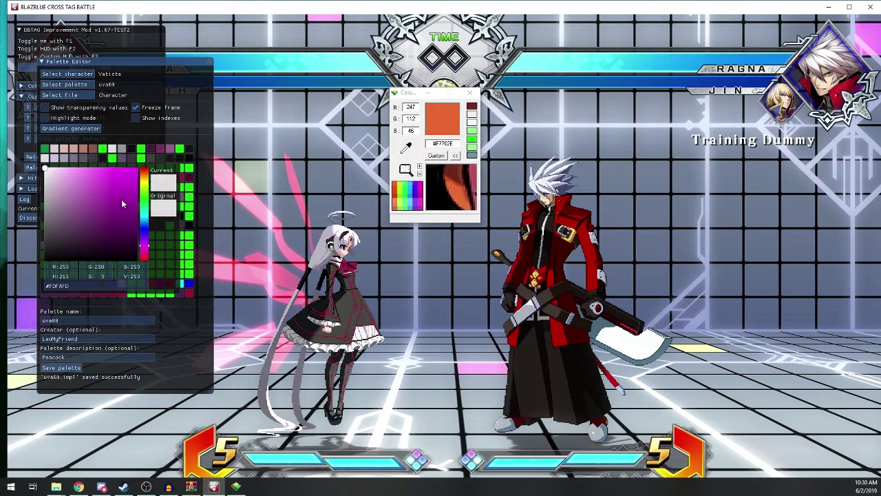
pyautogui.click(110, 286)
pyautogui.hotkey('ctrl', 'v')
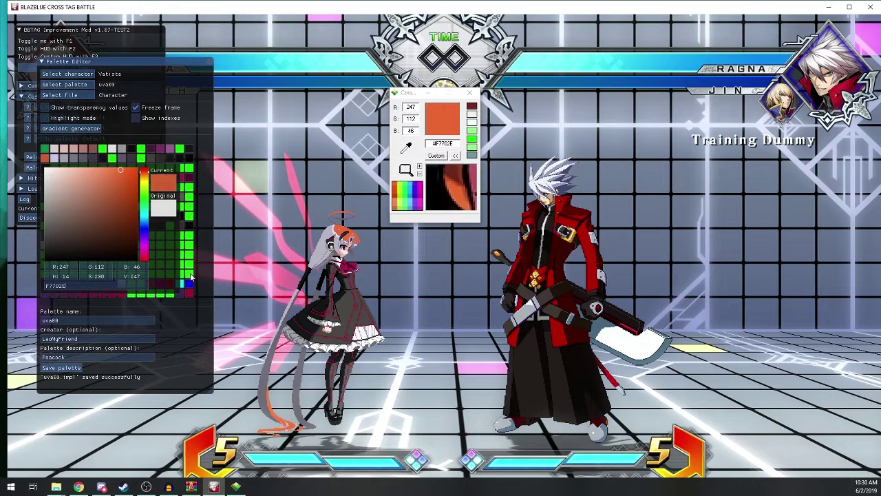
pyautogui.click(390, 275)
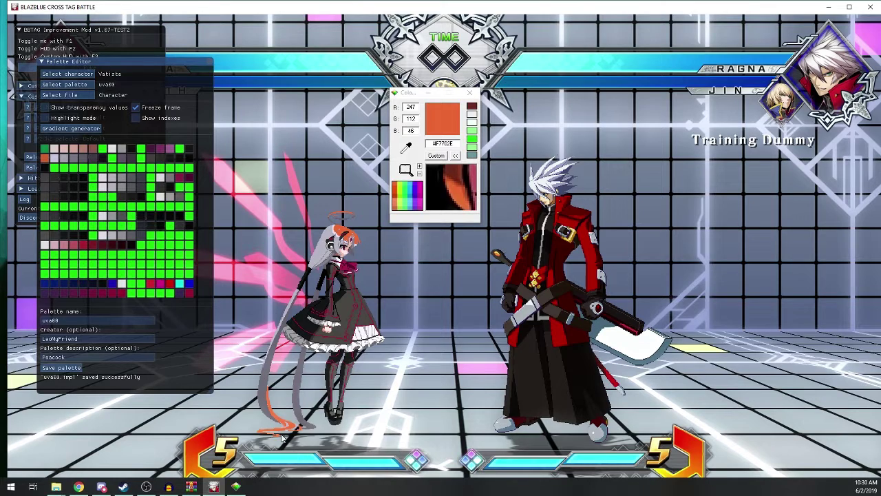
# Open the gradient generator, place it clear of the palette, and set its start colour to RGB 247, 112, 46
pyautogui.click(81, 129)
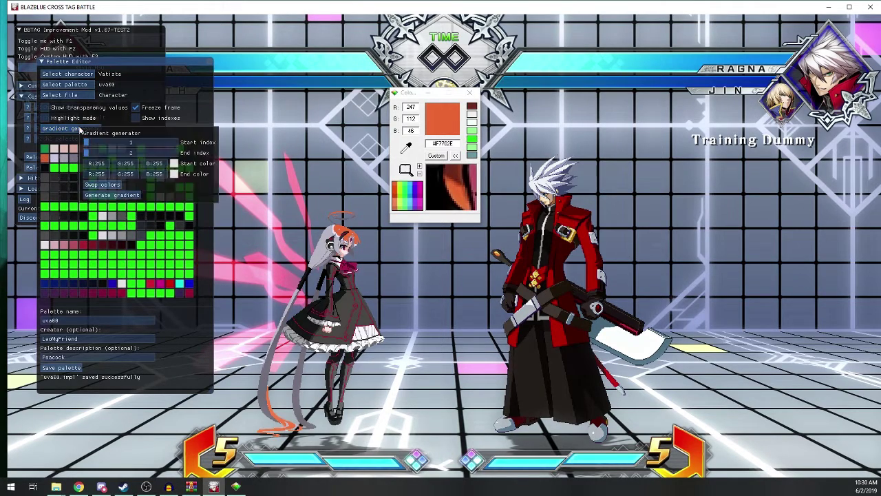
pyautogui.moveTo(123, 138); pyautogui.dragTo(288, 102)
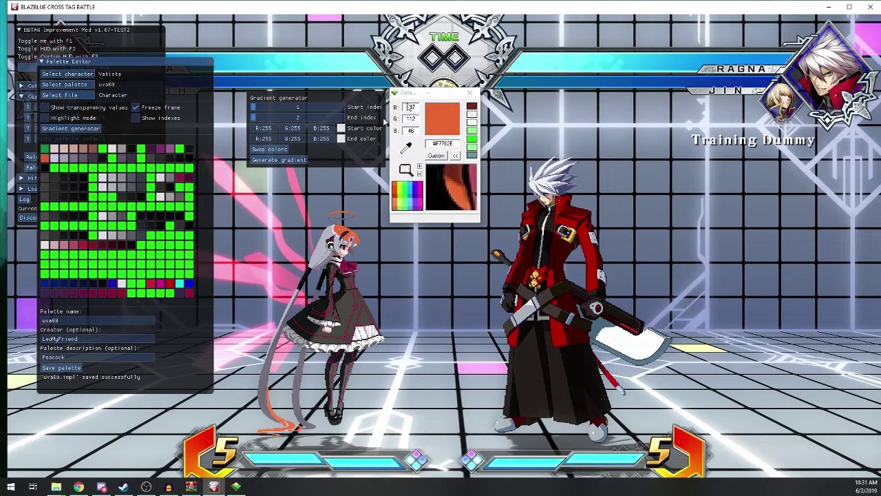
pyautogui.doubleClick(272, 128)
pyautogui.write('247')
pyautogui.press('Return')
pyautogui.doubleClick(294, 128)
pyautogui.write('112')
pyautogui.doubleClick(319, 129)
pyautogui.press('Return')
# Show the palette indexes and set the gradient range from start index 17 to end index 23
pyautogui.click(134, 118)
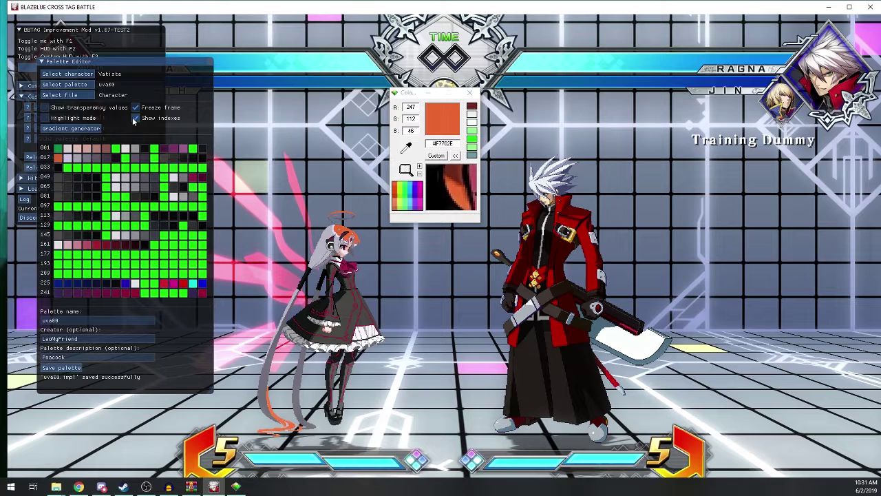
pyautogui.click(65, 131)
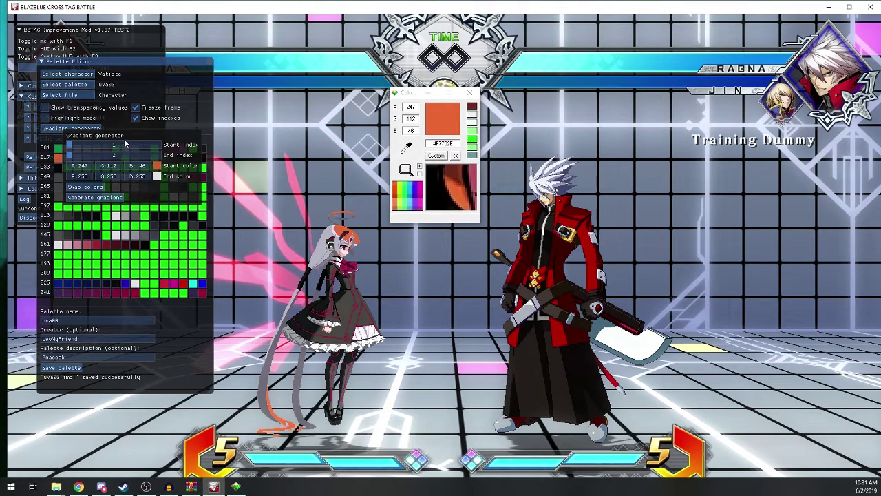
pyautogui.doubleClick(84, 144)
pyautogui.moveTo(114, 137); pyautogui.dragTo(262, 127)
pyautogui.doubleClick(254, 135)
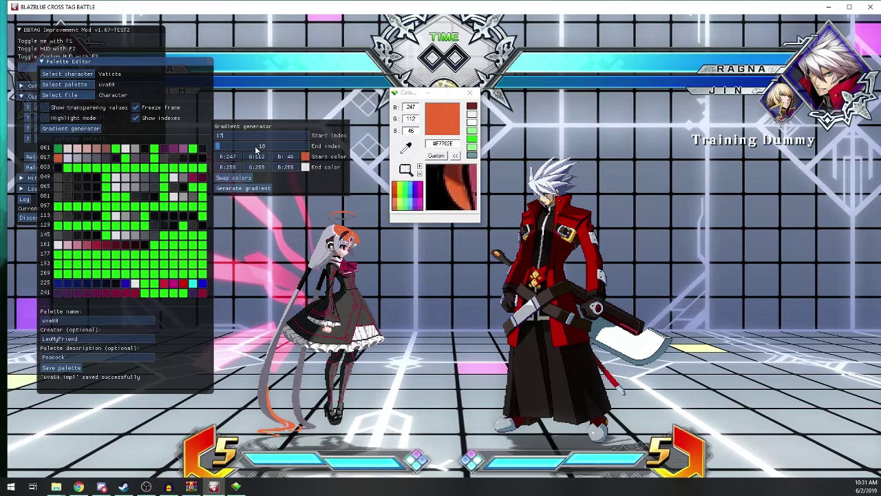
pyautogui.doubleClick(254, 146)
pyautogui.click(324, 185)
# Sample Peacock's dark hair shadow in Chrome and generate the hair gradient with end colour RGB 110, 46, 34
pyautogui.click(78, 486)
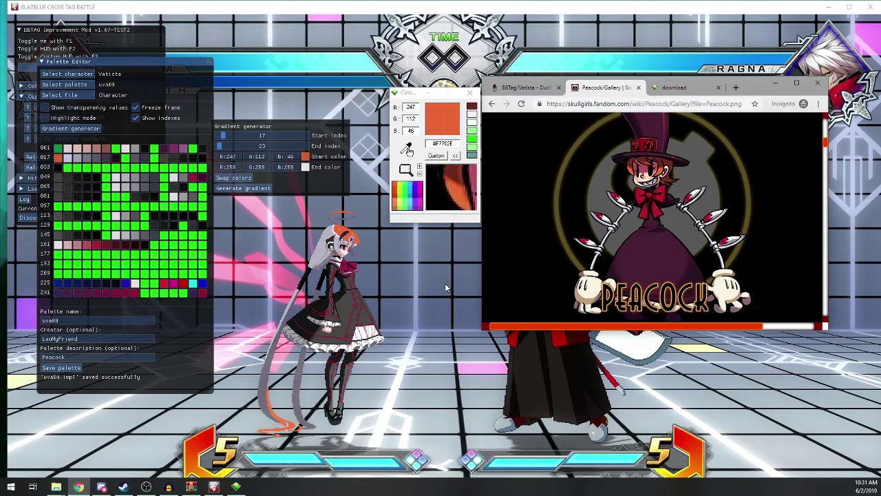
pyautogui.moveTo(407, 148); pyautogui.dragTo(642, 156)
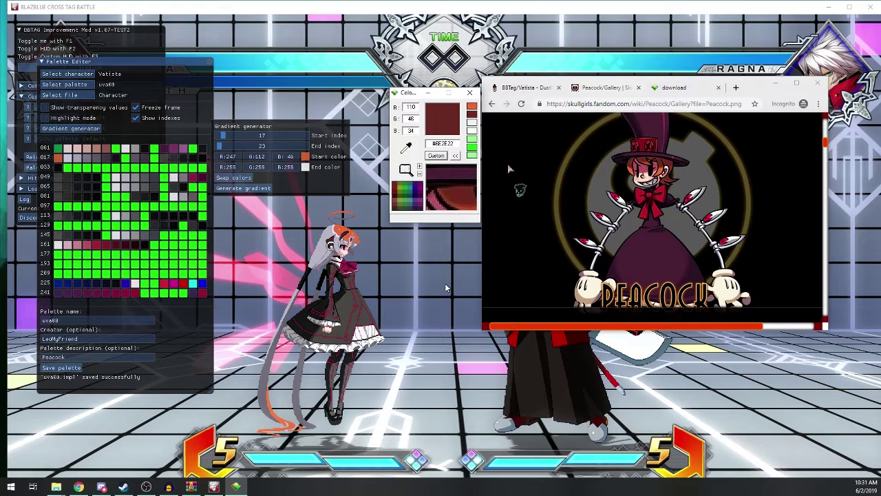
pyautogui.click(221, 167)
pyautogui.write('110')
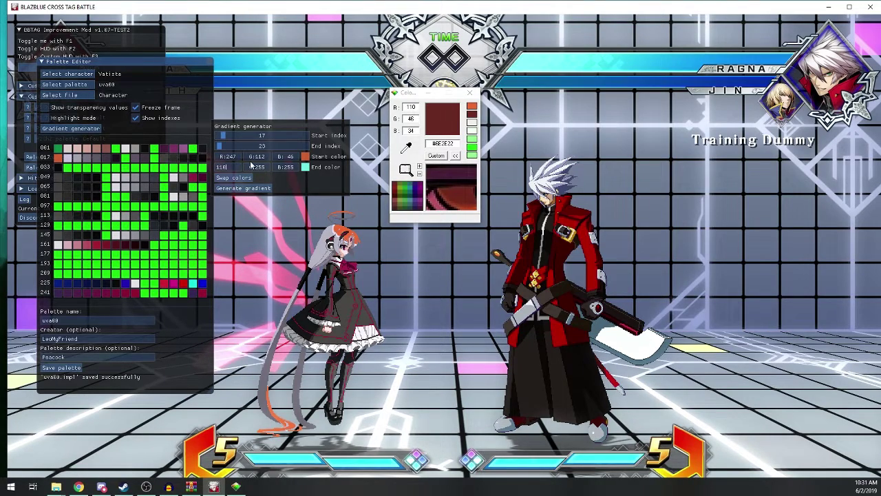
pyautogui.write('8')
pyautogui.click(252, 167)
pyautogui.write('46')
pyautogui.click(282, 168)
pyautogui.press('Return')
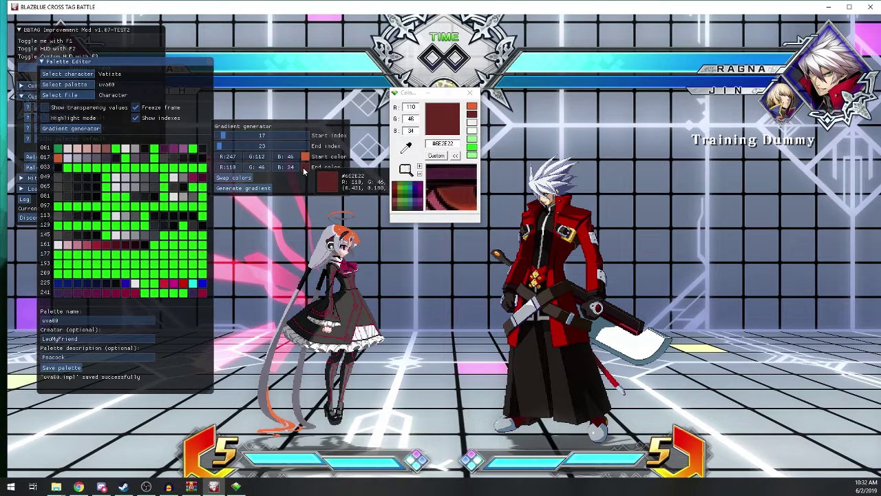
pyautogui.click(239, 188)
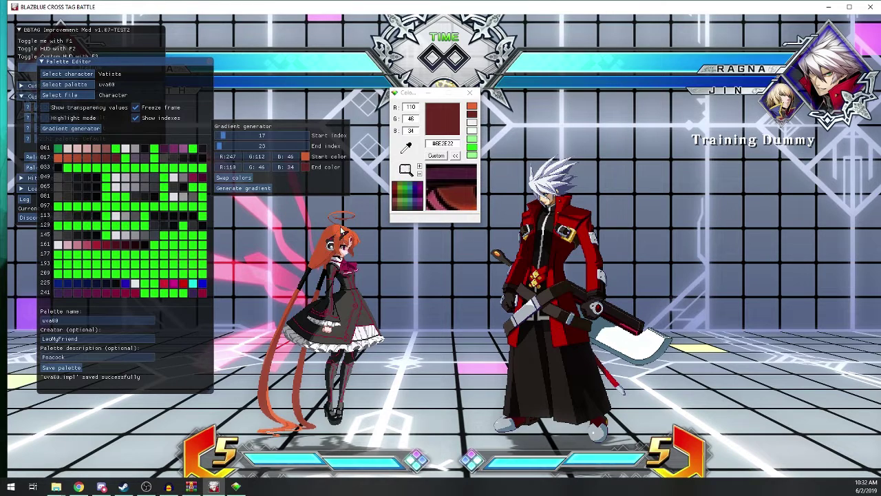
pyautogui.click(79, 486)
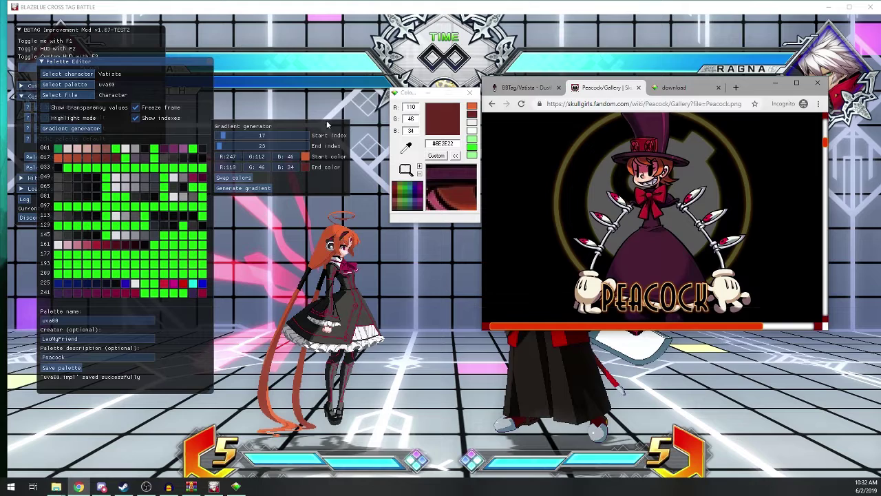
pyautogui.click(272, 111)
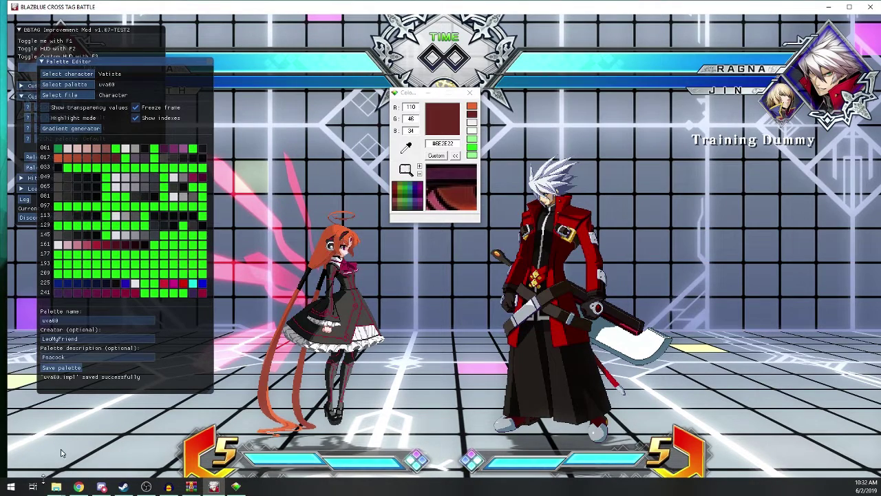
pyautogui.moveTo(56, 486)
pyautogui.moveTo(148, 451)
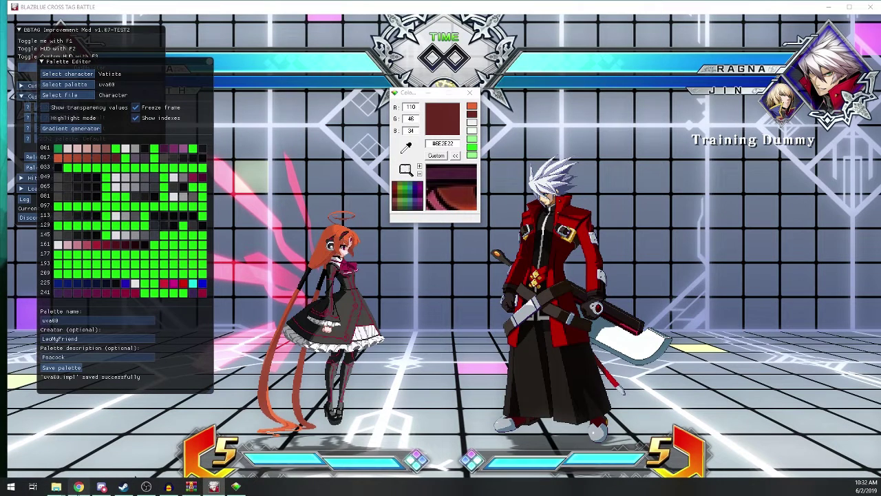
# Bring up the Peacock picture in Chrome and move Color Cop off the browser window to uncover it
pyautogui.click(78, 487)
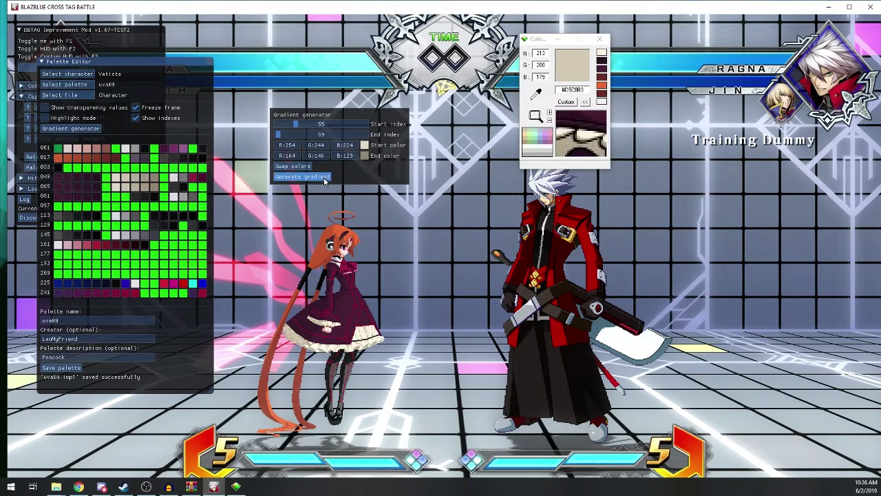
pyautogui.click(78, 486)
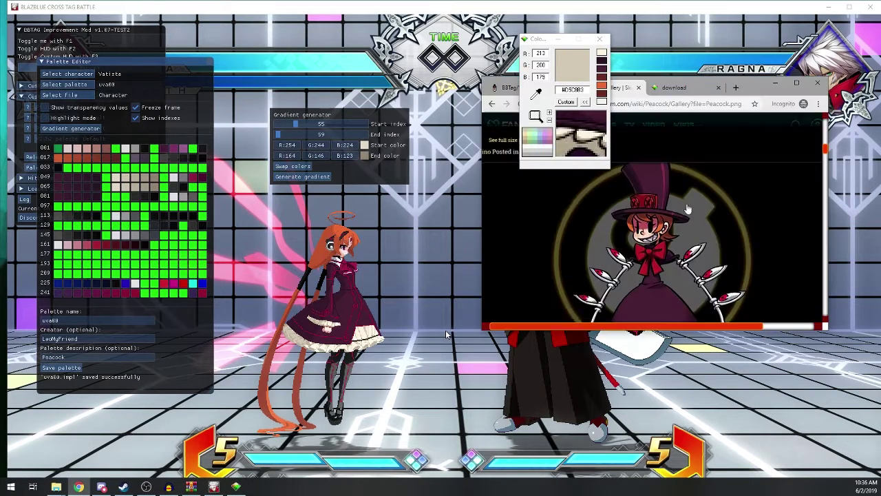
pyautogui.moveTo(539, 39); pyautogui.dragTo(426, 280)
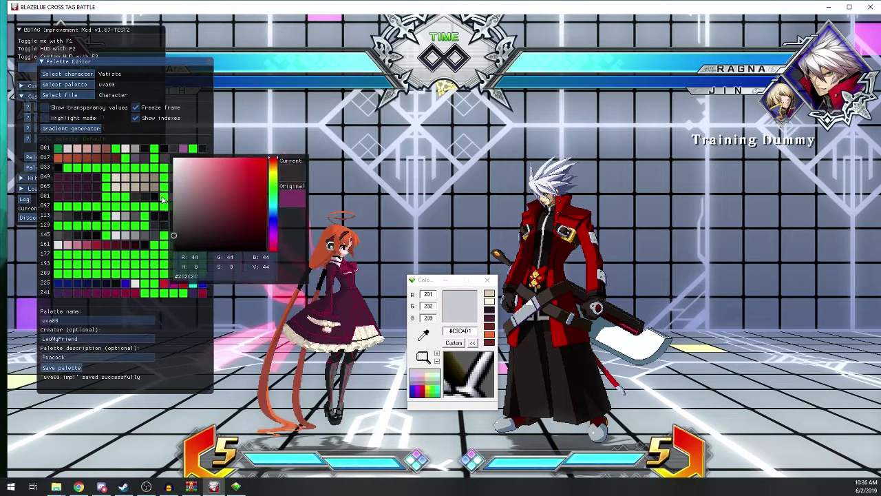
# Generate a grey gradient starting at index 241, from RGB 232, 233, 244 to RGB 65, 64, 71
pyautogui.click(91, 143)
pyautogui.click(70, 128)
pyautogui.doubleClick(121, 157)
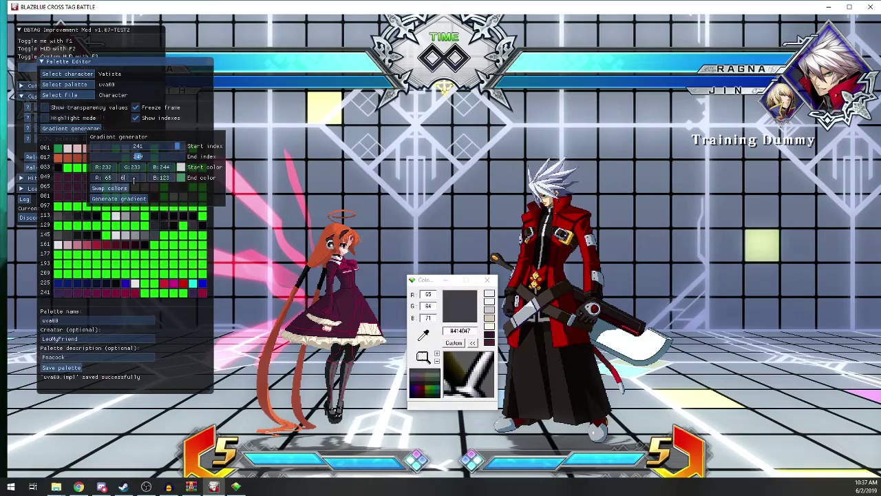
# Toggle the frame freeze to preview the recoloured palette on Vatista in motion
pyautogui.click(136, 108)
pyautogui.click(352, 332)
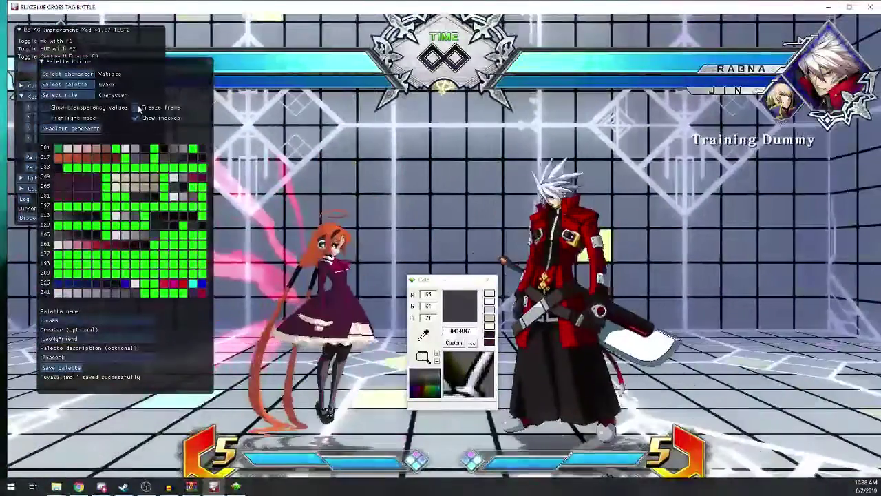
pyautogui.click(137, 108)
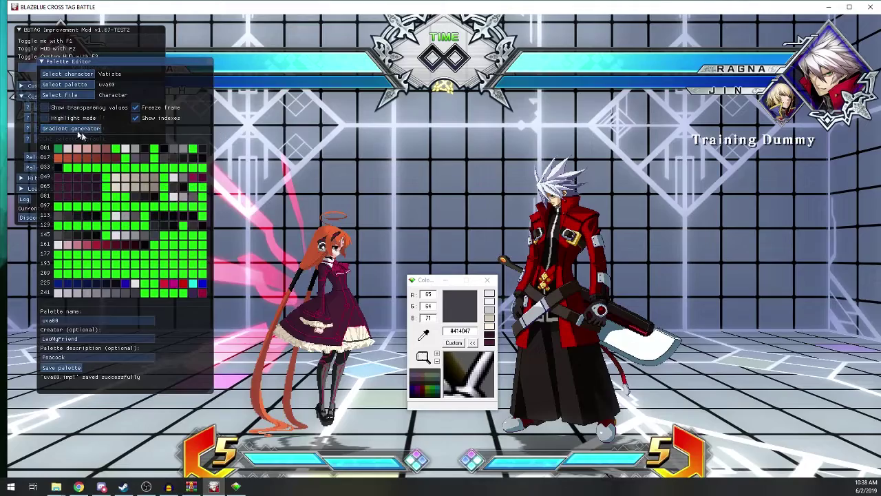
pyautogui.click(69, 117)
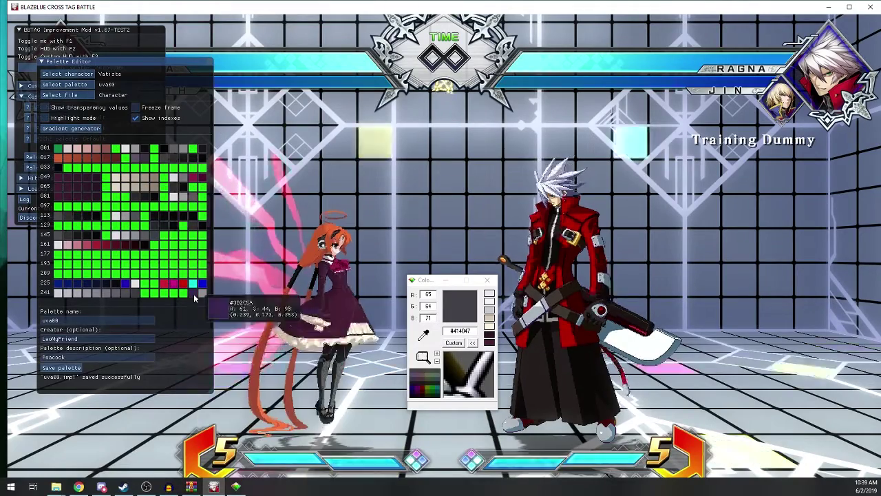
# Set the second-to-last colour in palette row 241 to RGB 65, 64, 71
pyautogui.doubleClick(244, 401)
pyautogui.write('64')
pyautogui.press('Tab')
pyautogui.write('71')
# Set the last colour in palette row 241 to RGB 201, 202, 209 and freeze the frame
pyautogui.click(489, 309)
pyautogui.click(203, 293)
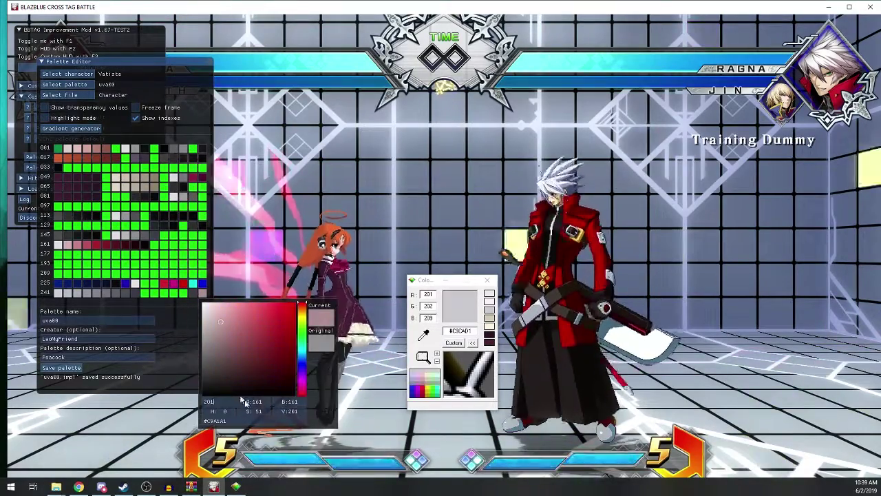
pyautogui.click(136, 107)
# Recolour the bow swatches at the end of palette row 049 with reds #C92727 and #661618 sampled from the Peacock picture
pyautogui.hotkey('alt', 'Tab')
pyautogui.moveTo(423, 335); pyautogui.dragTo(644, 222)
pyautogui.click(45, 118)
pyautogui.click(46, 118)
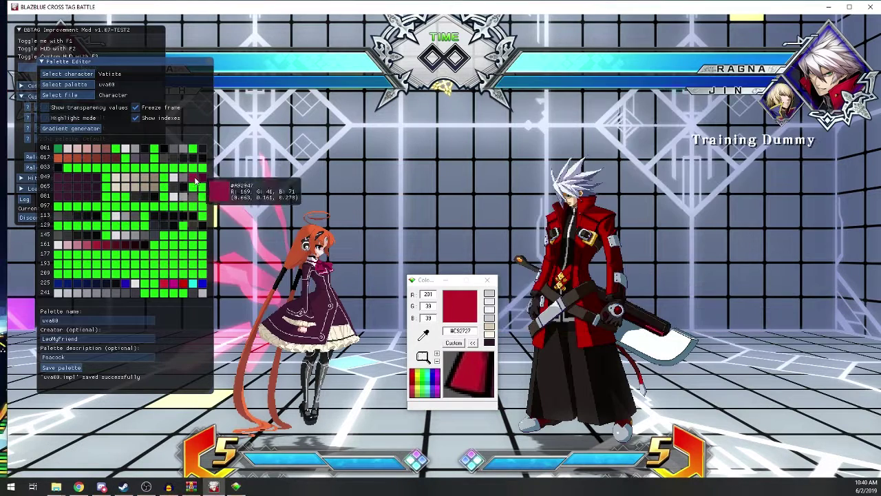
pyautogui.click(194, 177)
pyautogui.doubleClick(206, 304)
pyautogui.hotkey('ctrl', 'v')
pyautogui.click(487, 358)
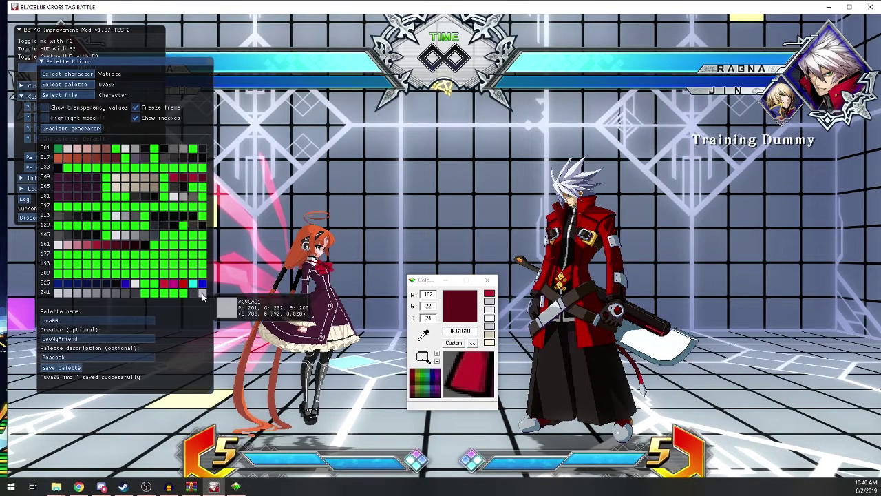
# Generate a skin gradient over indexes 2 to 6, from sampled RGB 254, 226, 203 to RGB 192, 86, 93
pyautogui.hotkey('alt', 'Tab')
pyautogui.moveTo(423, 335); pyautogui.dragTo(644, 178)
pyautogui.click(73, 129)
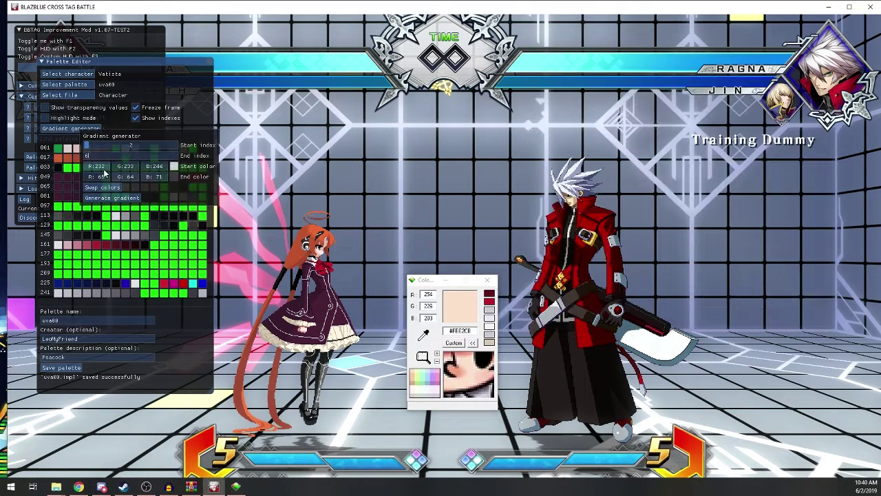
pyautogui.hotkey('alt', 'Tab')
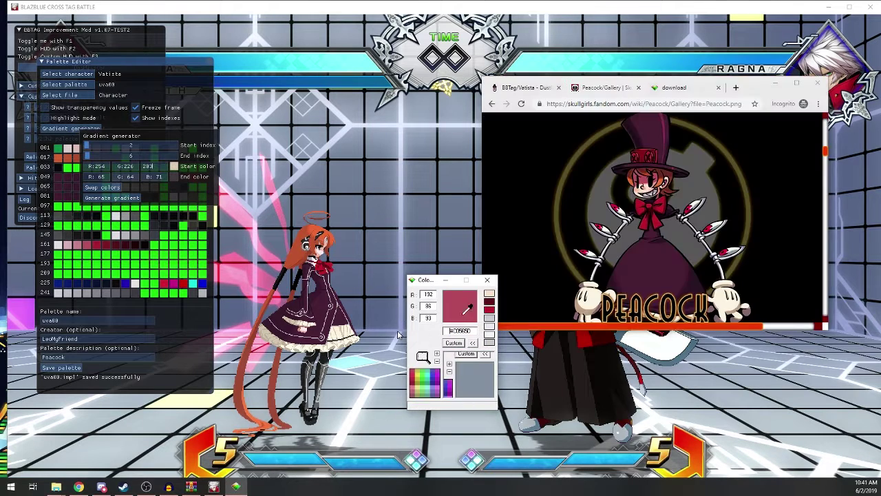
pyautogui.hotkey('alt', 'Tab')
pyautogui.hotkey('alt', 'Tab')
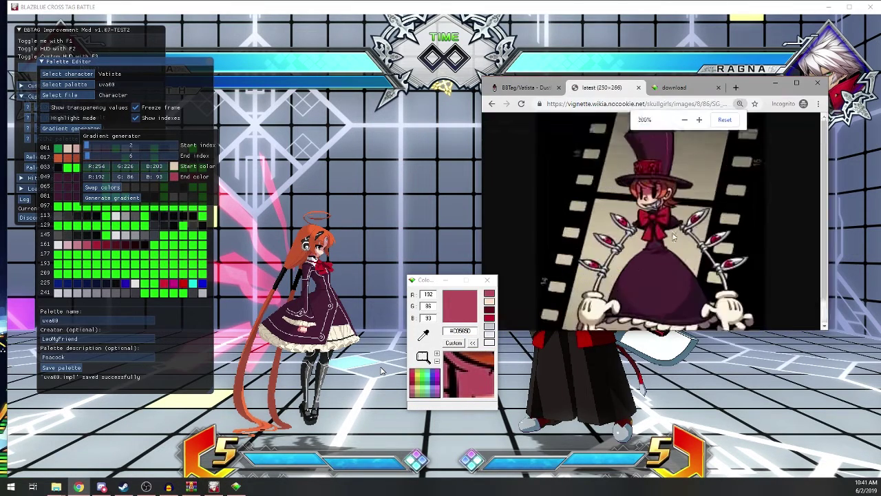
# Sample dark purples from the Peacock picture and set up a gradient from RGB 58, 29, 52 to RGB 15, 2, 15
pyautogui.moveTo(423, 335); pyautogui.dragTo(638, 306)
pyautogui.hotkey('alt', 'Tab')
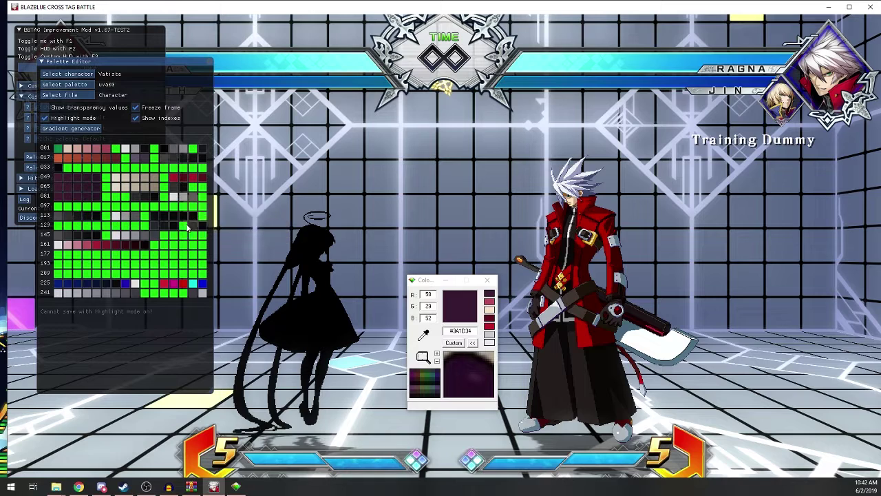
pyautogui.click(87, 129)
pyautogui.doubleClick(97, 165)
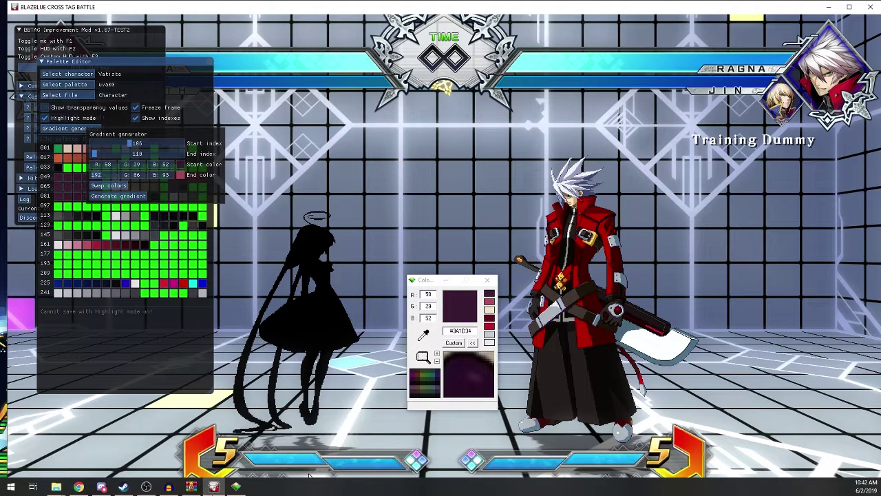
pyautogui.hotkey('alt', 'Tab')
pyautogui.hotkey('alt', 'Tab')
pyautogui.click(165, 175)
pyautogui.write('15')
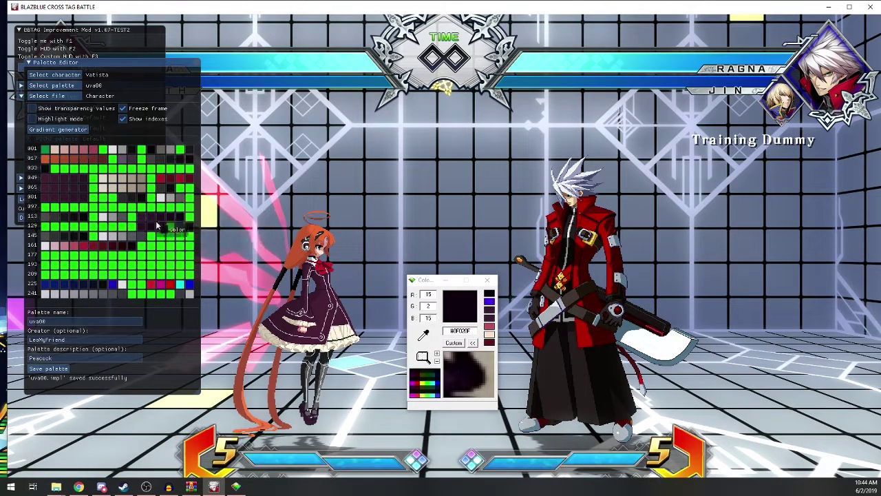
# Set the dark swatch in palette row 129 to RGB 31, 31, 31 and the fourth swatch in row 113 to RGB 15, 2, 15
pyautogui.click(157, 226)
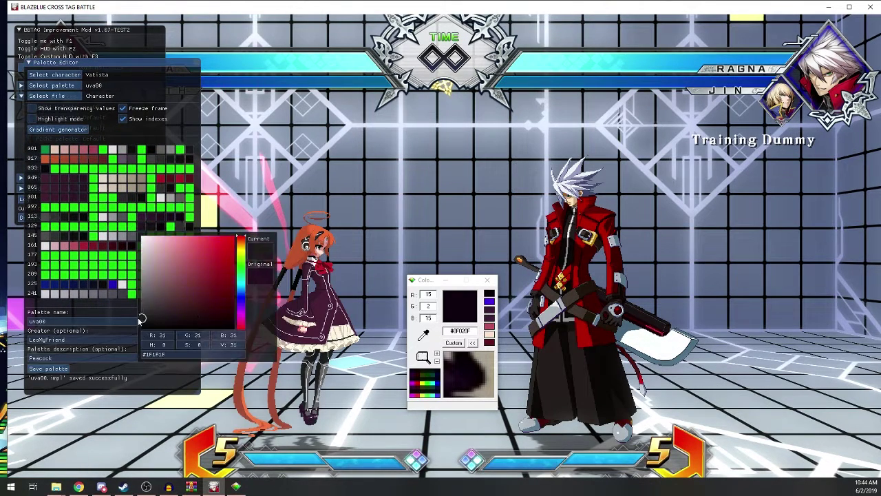
pyautogui.click(30, 120)
pyautogui.click(30, 120)
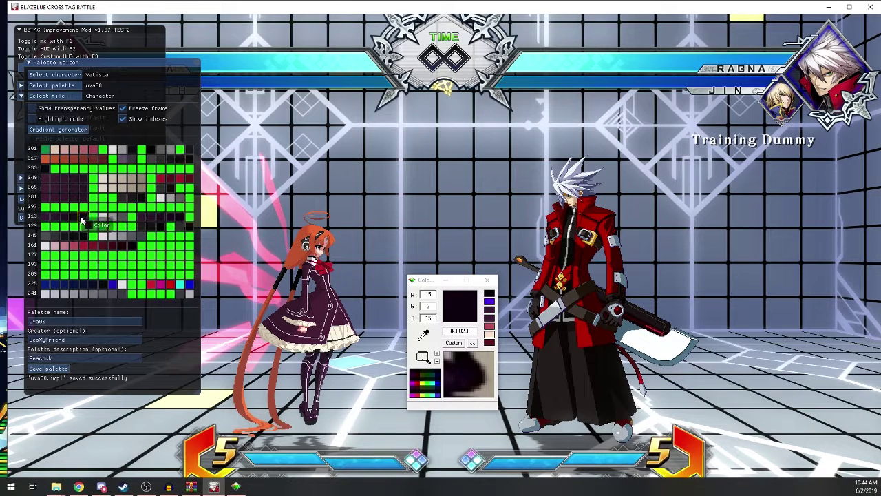
pyautogui.click(81, 220)
pyautogui.click(82, 220)
pyautogui.click(74, 225)
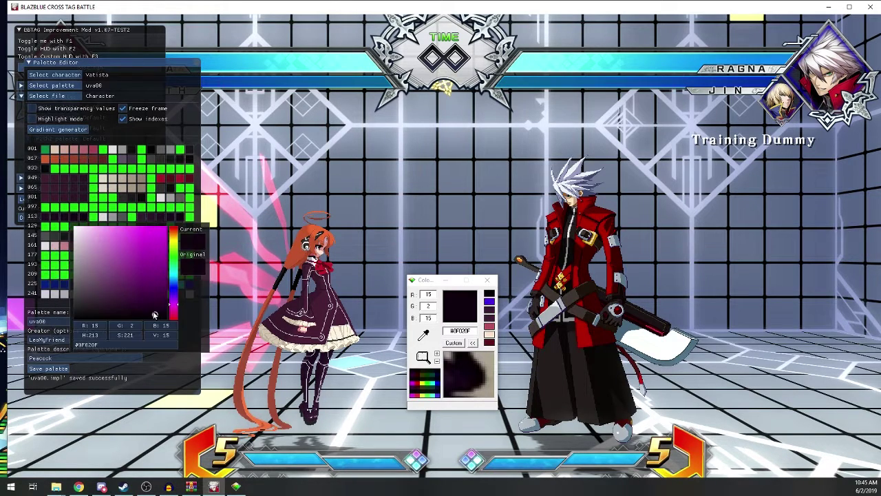
# Generate a near-black gradient from RGB 15, 2, 15 to the sampled RGB 11, 4, 3
pyautogui.click(50, 131)
pyautogui.click(50, 131)
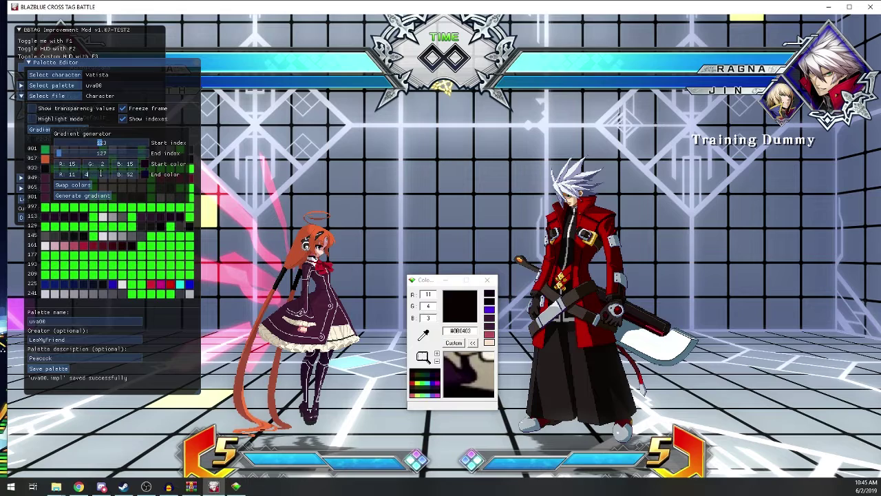
pyautogui.click(89, 197)
# Switch to Chrome and open the Peacock Normal.png image page on the Skullgirls Wiki
pyautogui.hotkey('alt', 'Tab')
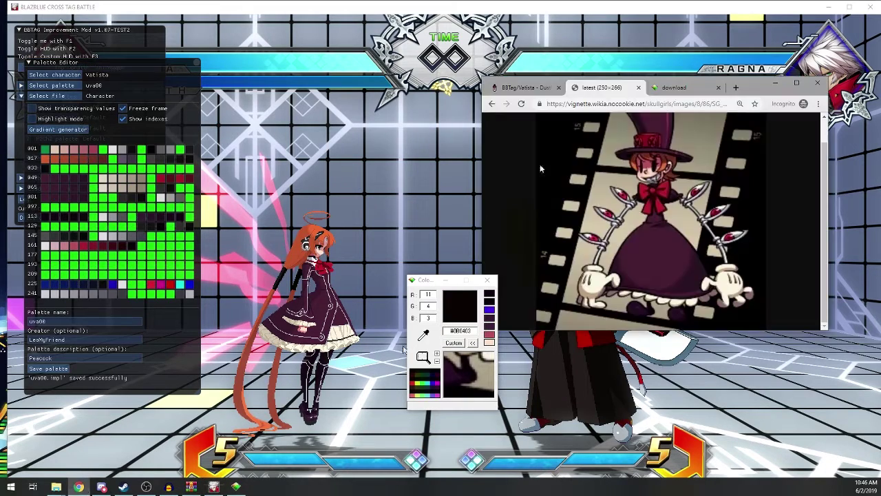
pyautogui.scroll(-10, 676, 228)
pyautogui.scroll(-5, 677, 227)
pyautogui.click(686, 247)
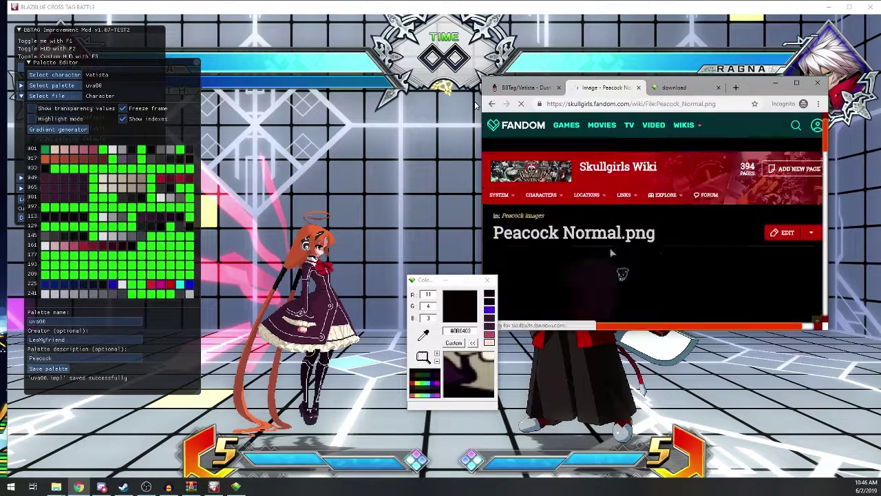
# Recolour the bright red swatches in palette row 225 with crimsons #F51545 and #E21938 sampled from the Peacock picture
pyautogui.hotkey('alt', 'Tab')
pyautogui.click(153, 284)
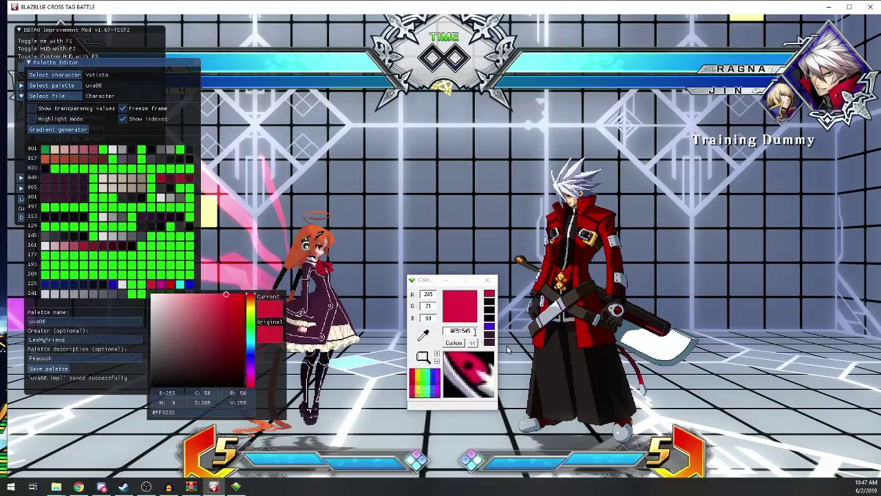
pyautogui.hotkey('alt', 'Tab')
pyautogui.click(400, 336)
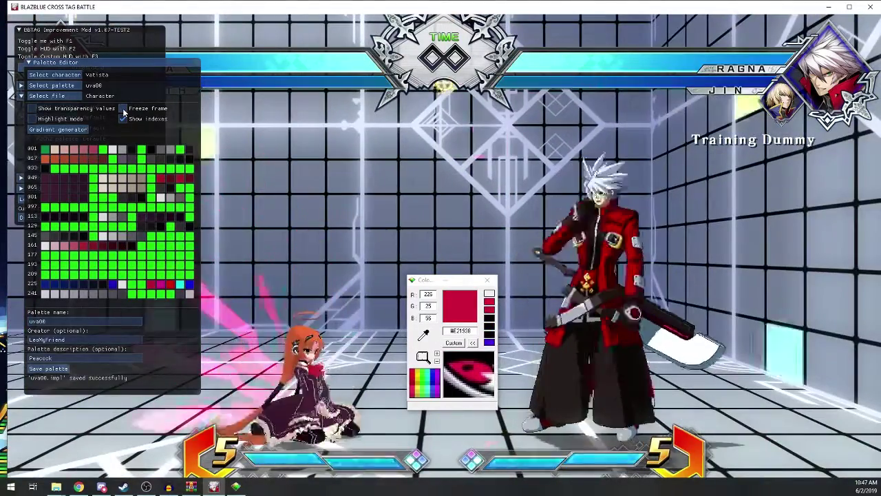
pyautogui.click(32, 118)
pyautogui.click(164, 283)
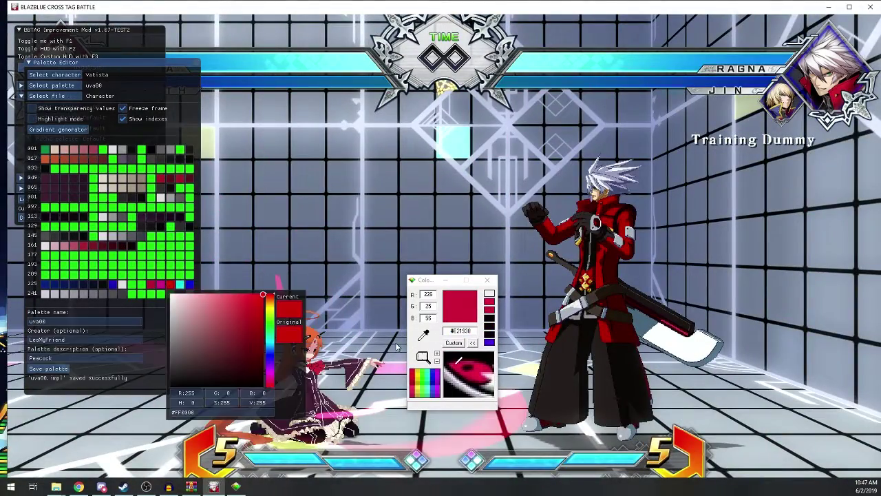
# Move the Palette Editor clear of Vatista and toggle highlight mode to inspect which parts of the attack are affected
pyautogui.moveTo(120, 60); pyautogui.dragTo(676, 73)
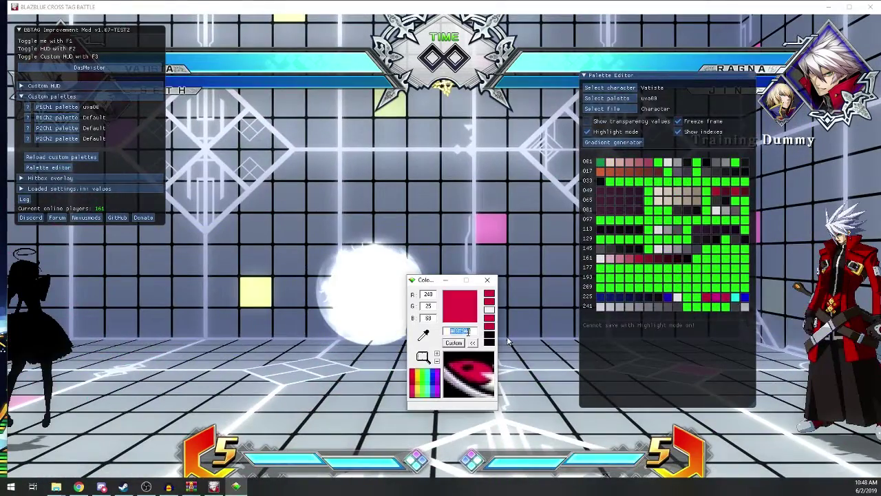
pyautogui.click(589, 132)
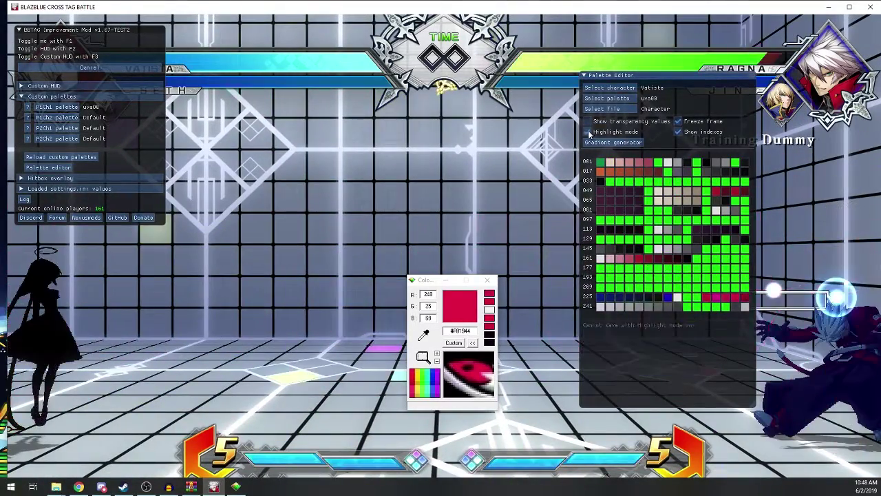
pyautogui.click(587, 132)
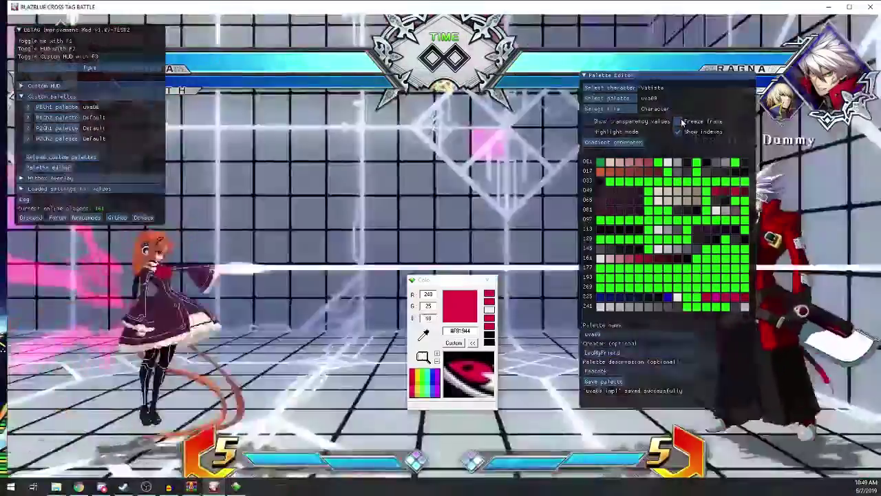
# Advance the frozen animation and recolour the remaining swatches at the end of palette row 225 in crimson
pyautogui.click(679, 121)
pyautogui.click(679, 122)
pyautogui.click(716, 305)
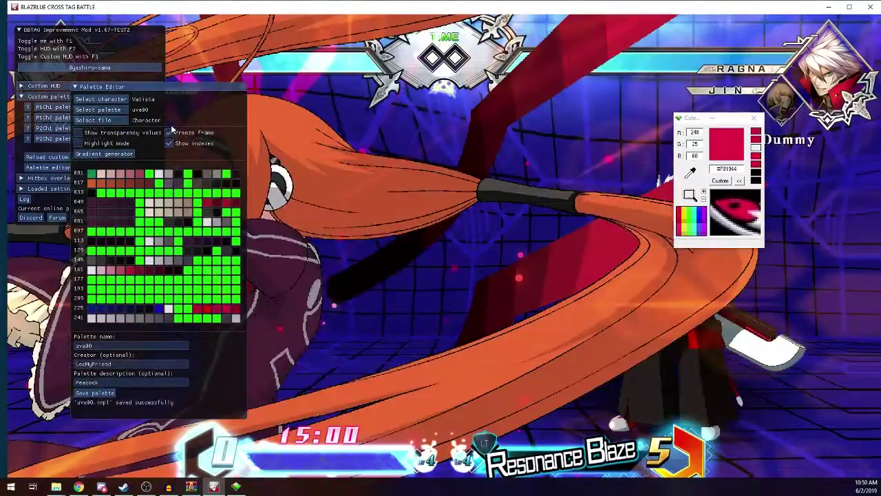
# Reposition the Palette Editor and Color Cop around Vatista's close-up and recolour the light swatches near the end of palette row 081 red
pyautogui.moveTo(137, 86); pyautogui.dragTo(547, 67)
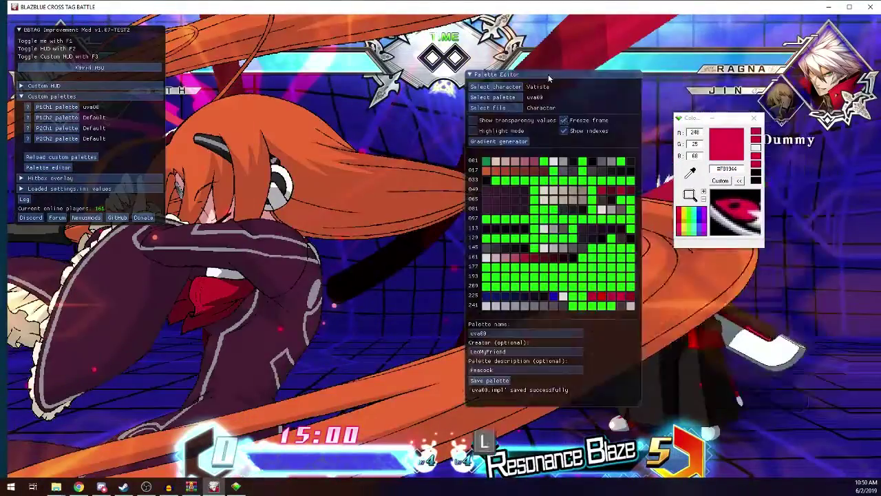
pyautogui.click(486, 122)
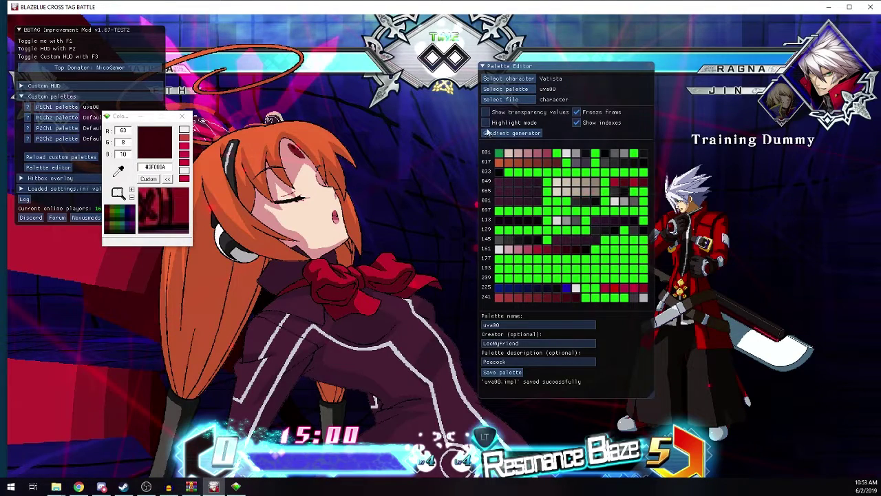
pyautogui.moveTo(145, 116); pyautogui.dragTo(366, 196)
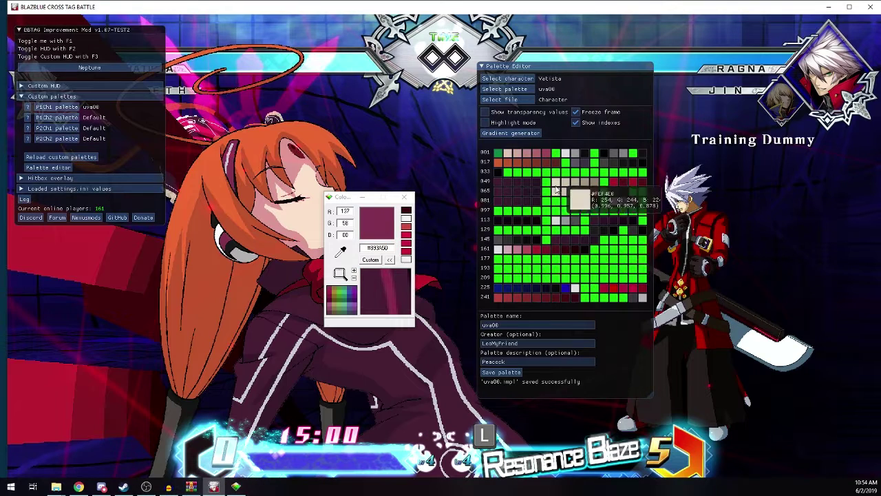
pyautogui.click(607, 198)
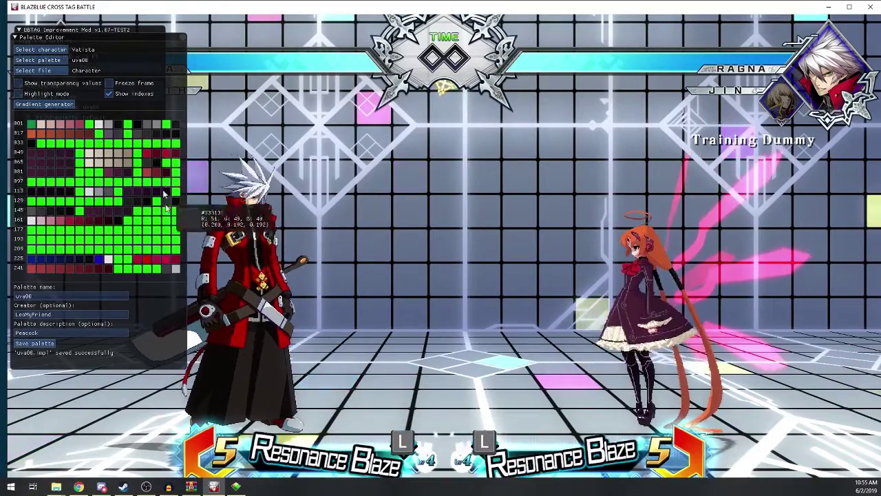
# Move Vatista around the training stage to preview the recoloured palette in motion
pyautogui.press('d')
pyautogui.press('d')
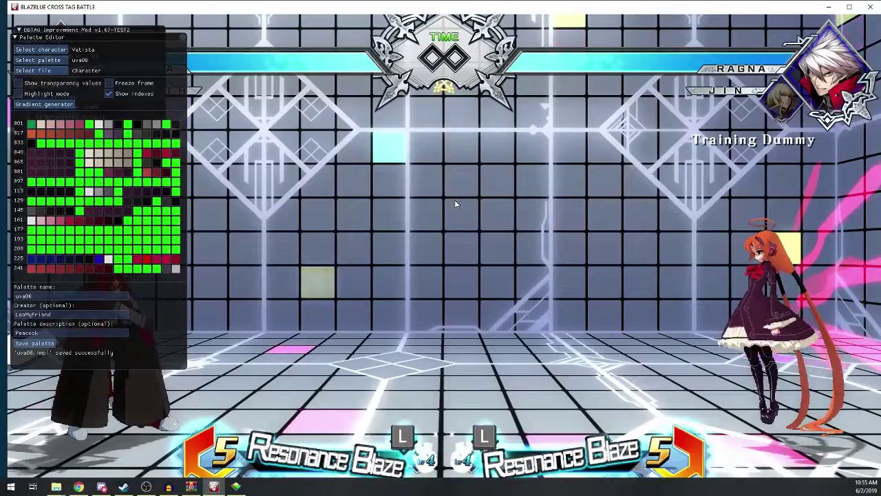
pyautogui.press('a')
pyautogui.press('j')
pyautogui.moveTo(176, 269)
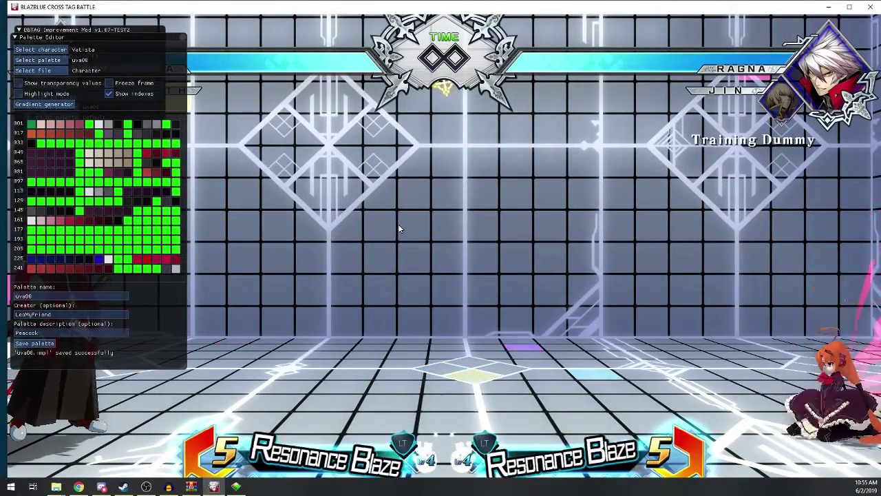
pyautogui.press('a')
pyautogui.press('j')
pyautogui.press('a')
pyautogui.press('a')
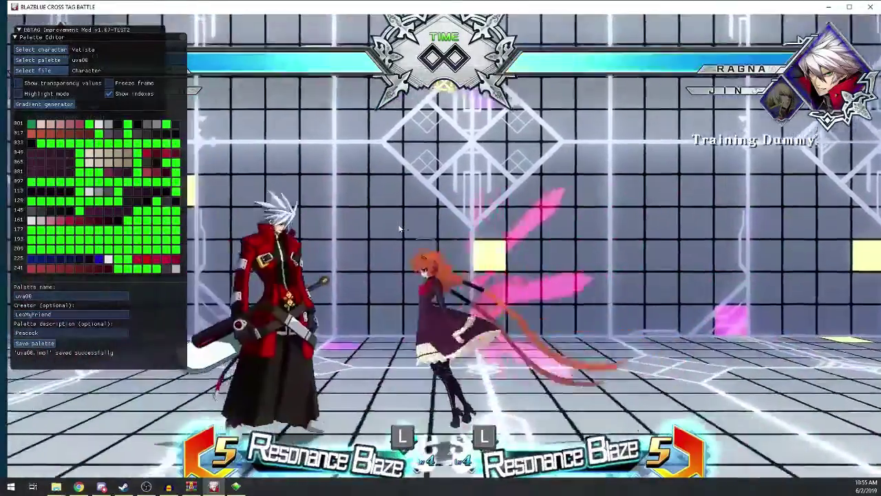
pyautogui.press('w')
pyautogui.press('a')
pyautogui.press('a')
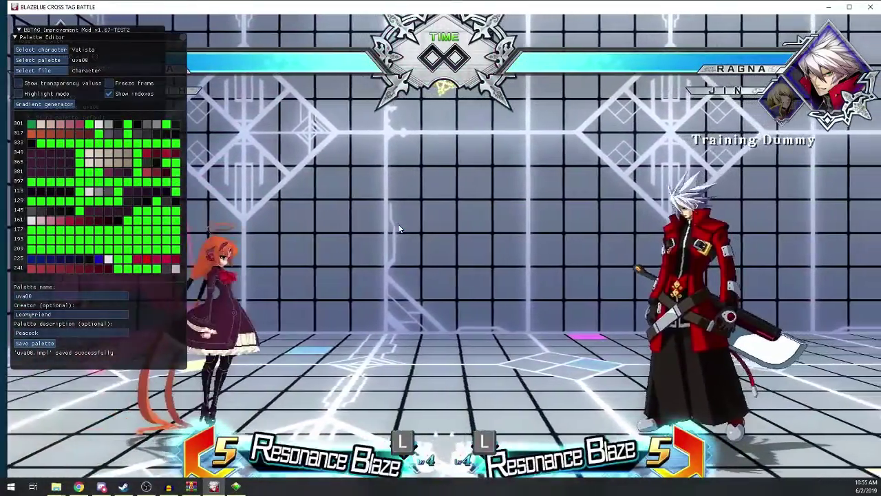
# Fire Vatista's projectile at the training dummy and briefly freeze the frame to inspect the effect colours
pyautogui.press('j')
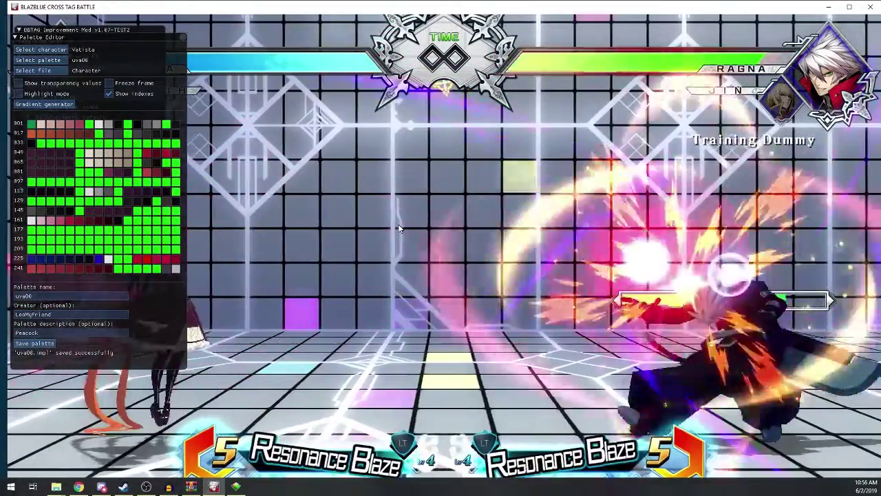
pyautogui.press('j')
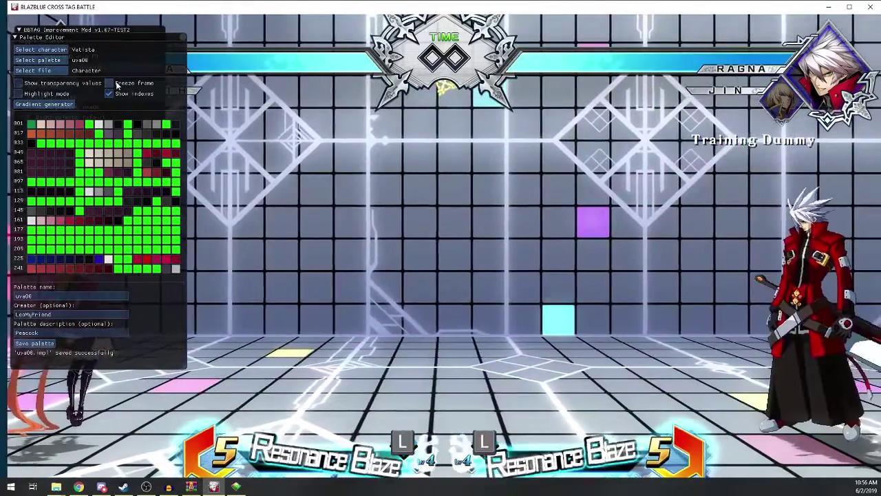
pyautogui.press('j')
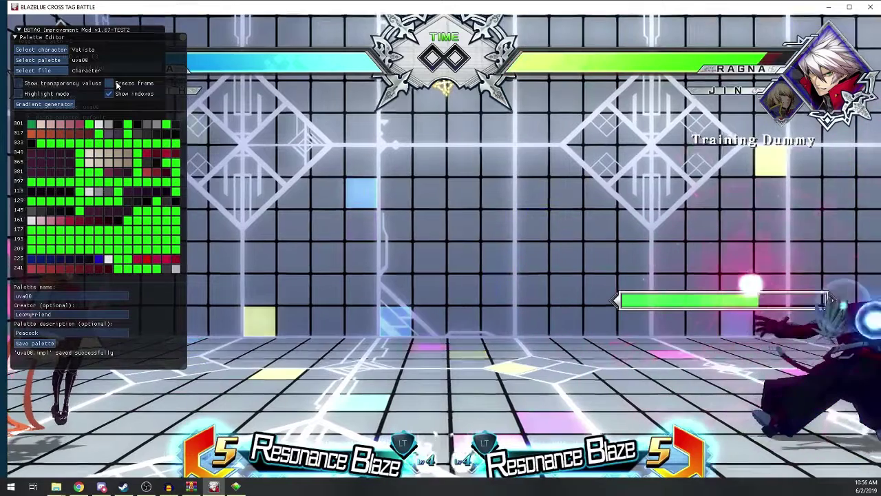
pyautogui.click(109, 83)
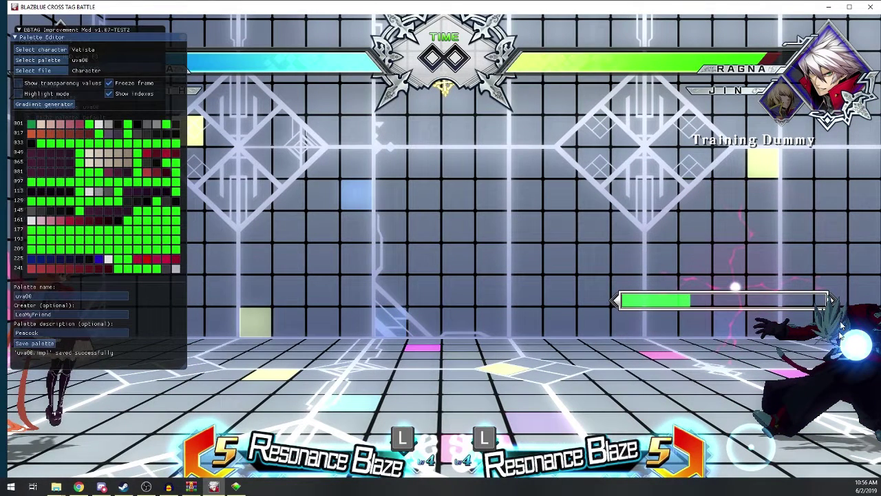
pyautogui.click(108, 82)
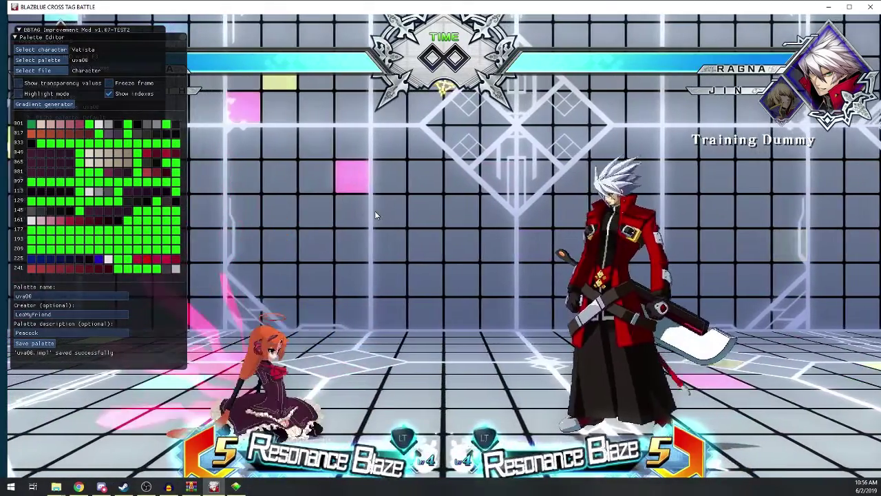
# Attack and walk Vatista back and forth beside the training dummy to preview the palette in motion
pyautogui.press('j')
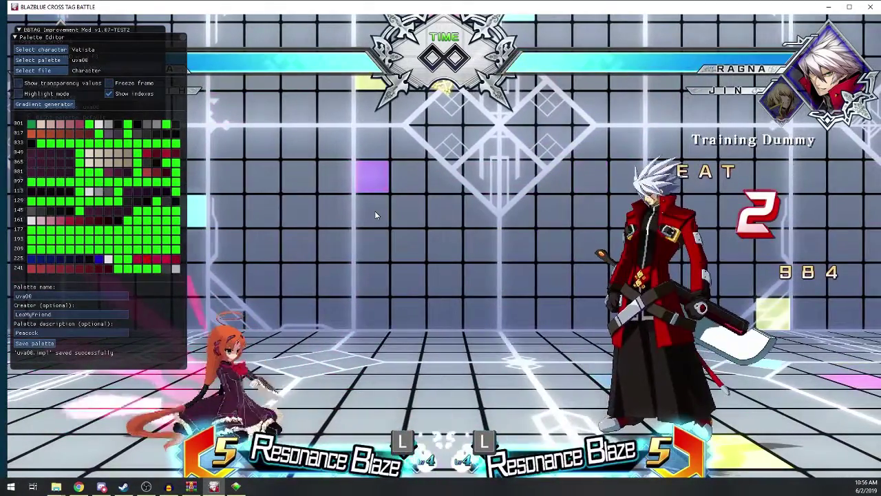
pyautogui.press('d')
pyautogui.press('d')
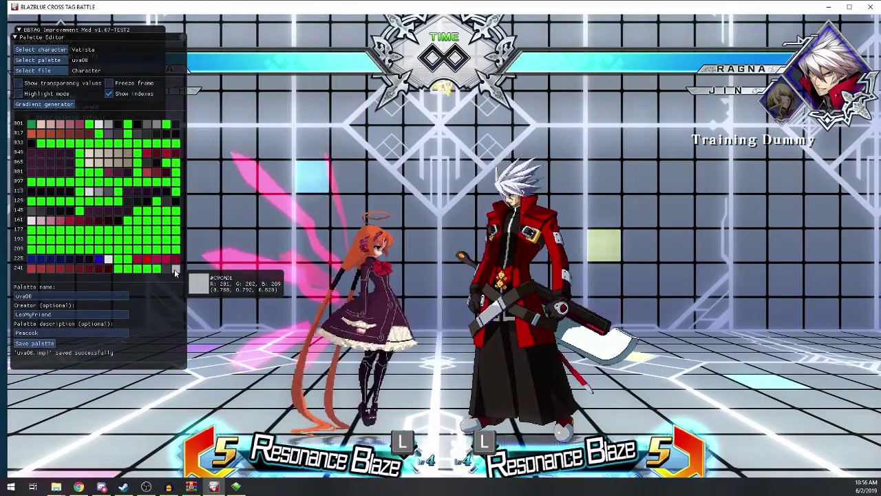
pyautogui.press('a')
pyautogui.press('a')
pyautogui.press('d')
pyautogui.press('d')
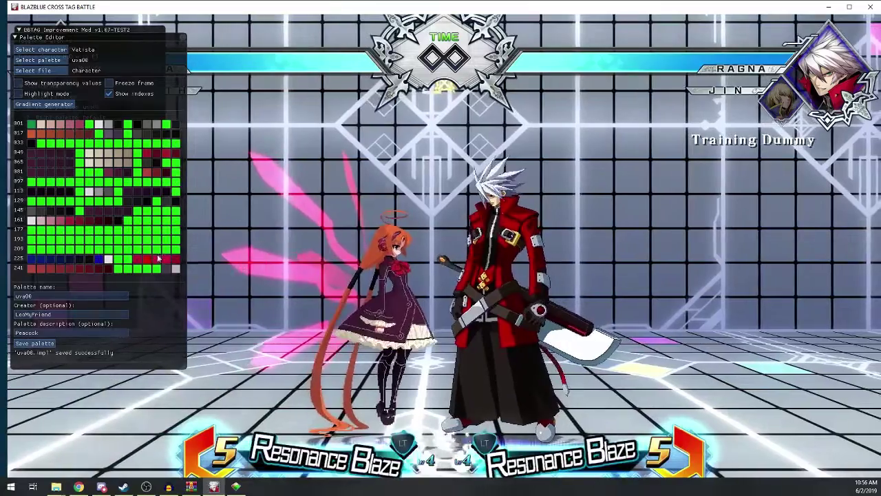
pyautogui.press('a')
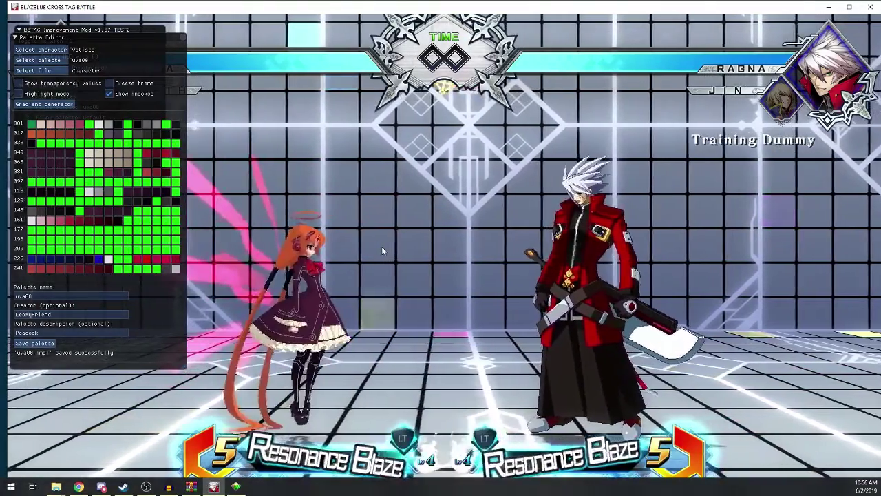
# Jump and perform aerial moves with Vatista to preview the palette's wing and dress colours in the air
pyautogui.press('w')
pyautogui.press('d')
pyautogui.press('d')
pyautogui.press('j')
pyautogui.press('w')
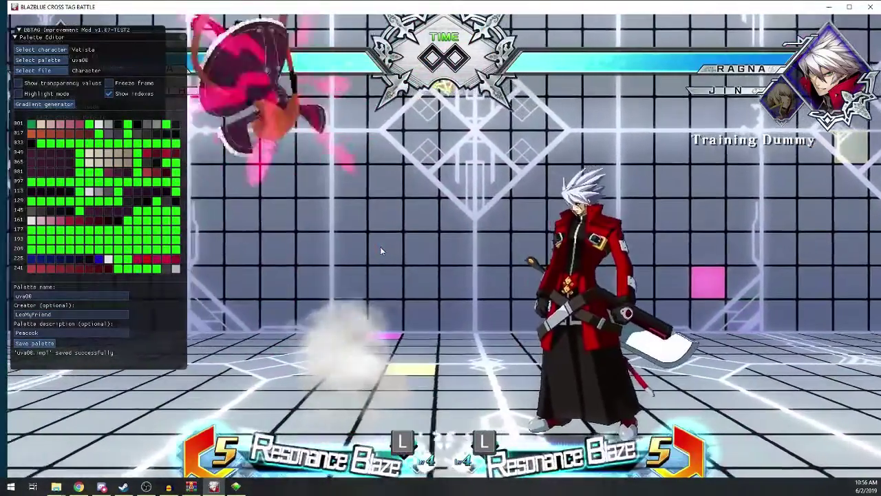
pyautogui.press('d')
pyautogui.press('d')
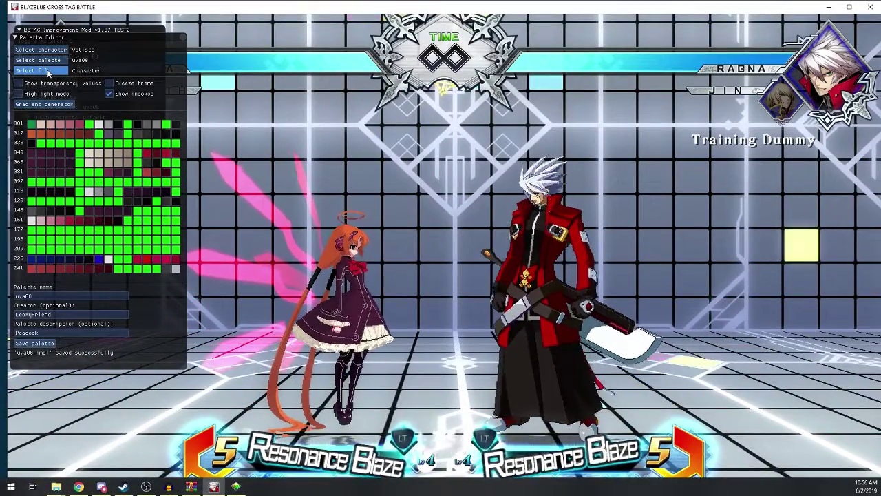
# Look through Vatista's effect palette files up to Effect07 and return to the Character file
pyautogui.click(49, 72)
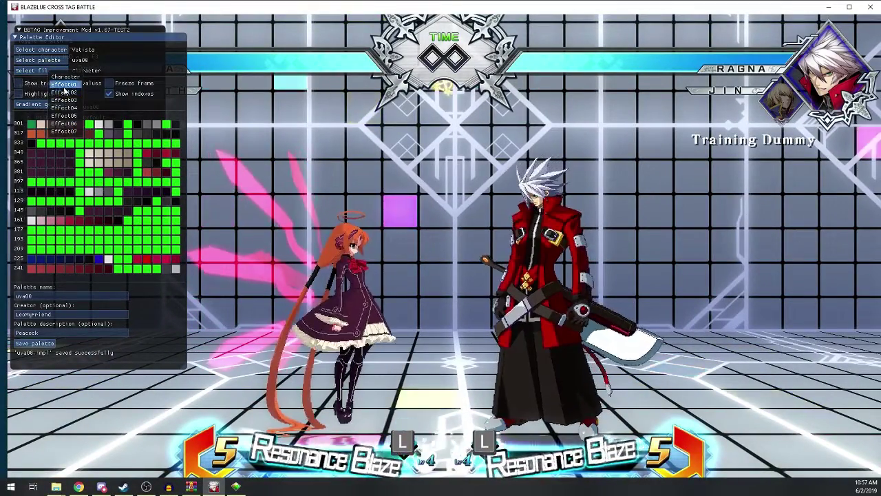
pyautogui.click(52, 74)
pyautogui.click(52, 72)
pyautogui.click(57, 84)
pyautogui.click(52, 72)
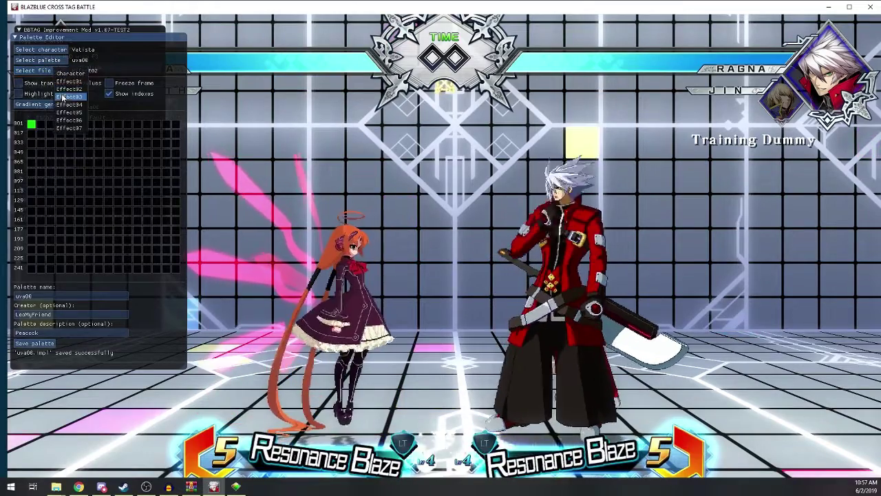
pyautogui.click(64, 83)
pyautogui.click(64, 72)
pyautogui.click(68, 97)
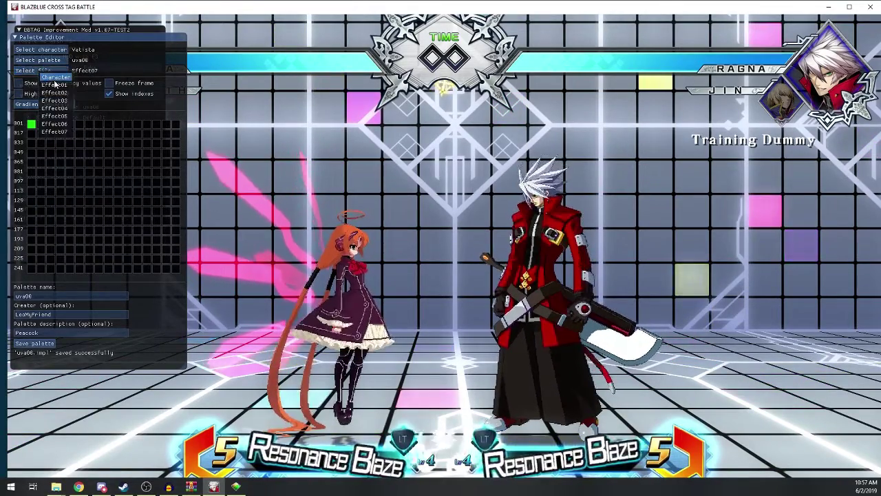
pyautogui.click(55, 79)
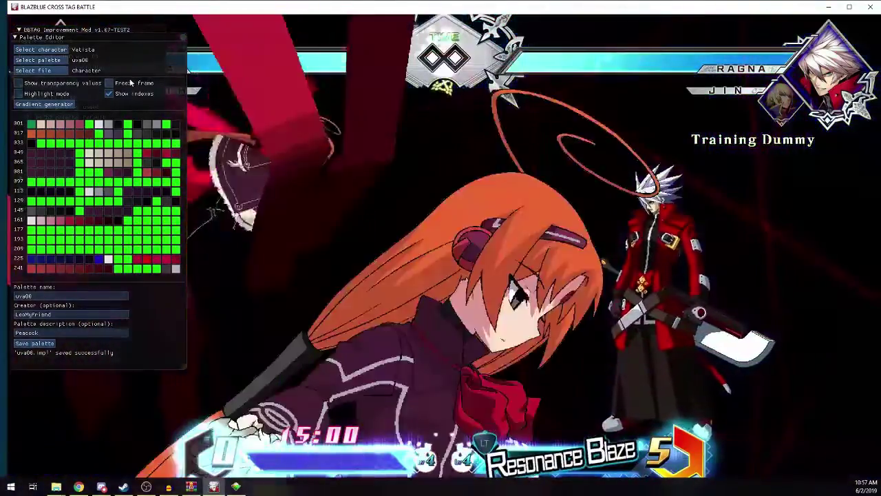
# Briefly freeze the frame during Vatista's close-up attack and save the finished palette as uva00
pyautogui.click(129, 84)
pyautogui.click(129, 84)
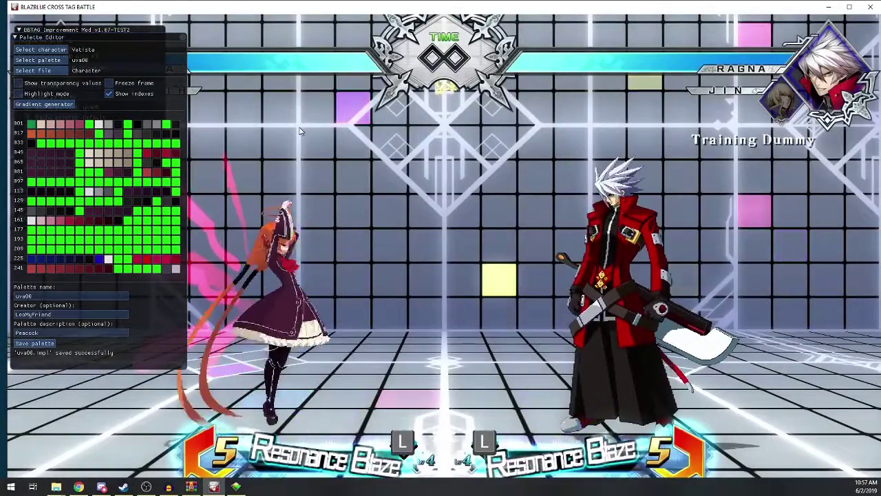
pyautogui.click(35, 343)
pyautogui.click(411, 268)
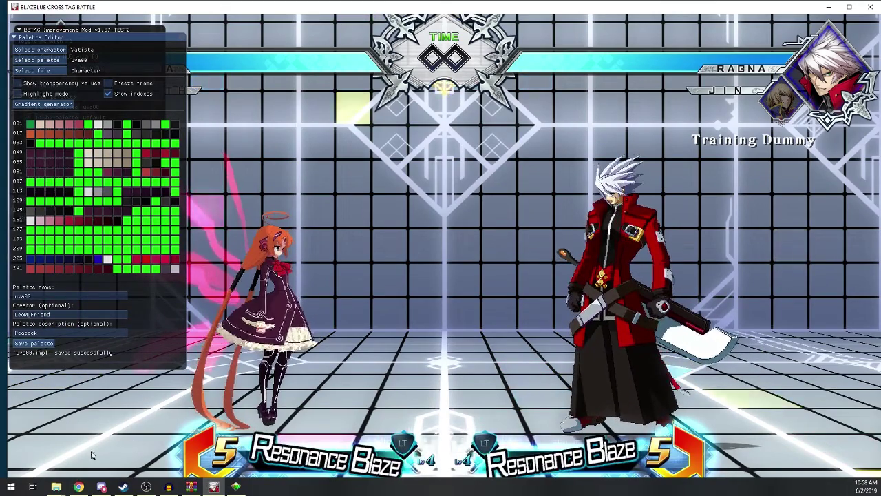
# Close the game and arrange the PALETTE TUTORIAL and BBTAG_IM folder windows so both can be used
pyautogui.moveTo(56, 487)
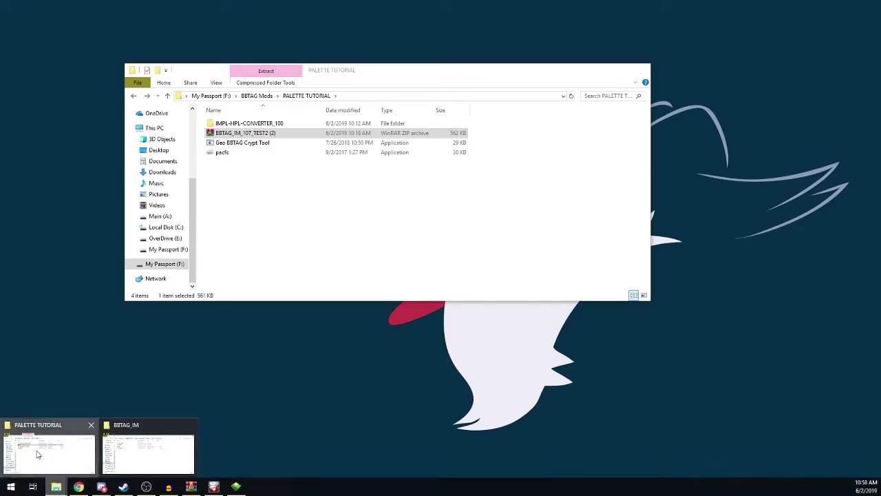
pyautogui.click(10, 452)
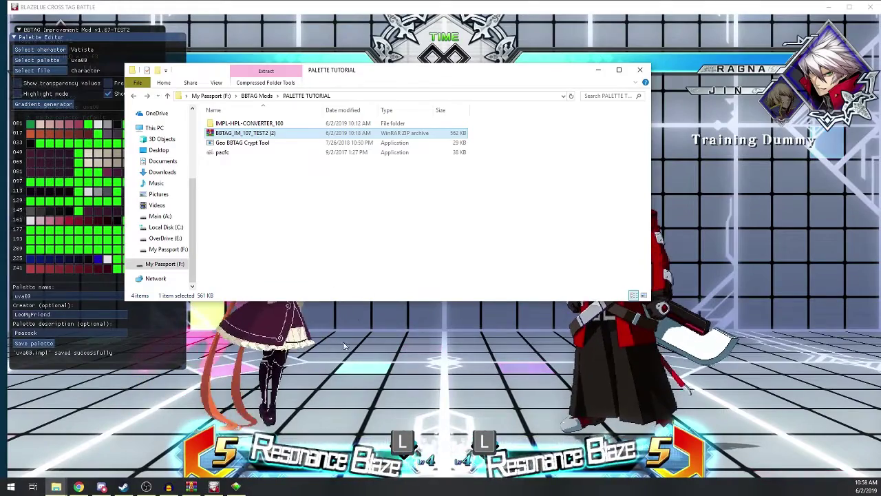
pyautogui.click(322, 355)
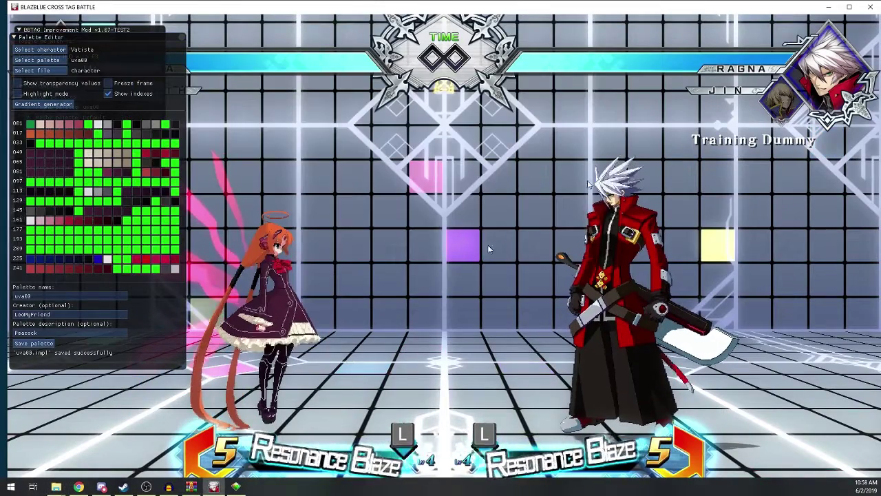
pyautogui.click(870, 7)
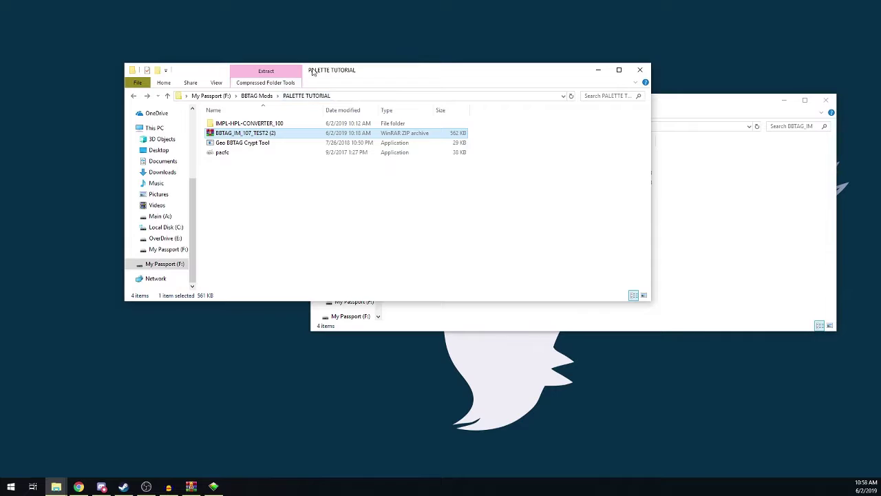
pyautogui.moveTo(309, 65); pyautogui.dragTo(282, 45)
pyautogui.click(710, 248)
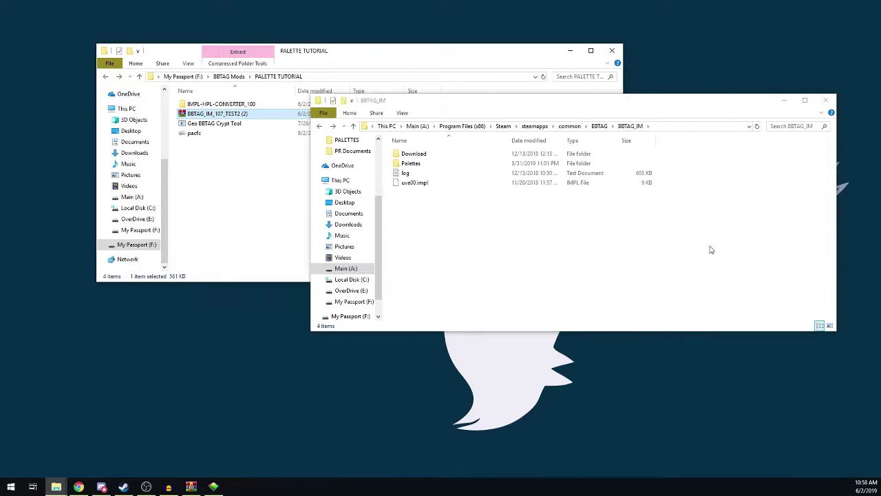
# Go from the BBTAG game folder to BBTAG_IM > Palettes > Vatista and copy uva00.impl
pyautogui.click(599, 127)
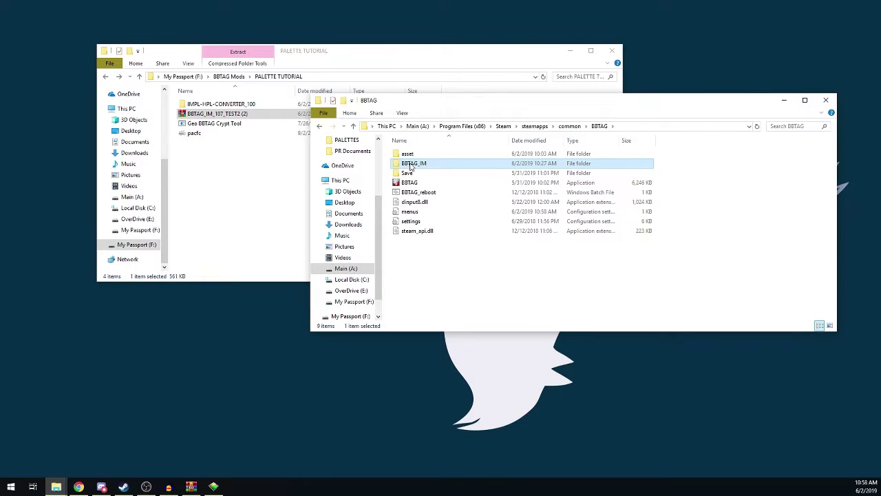
pyautogui.doubleClick(414, 166)
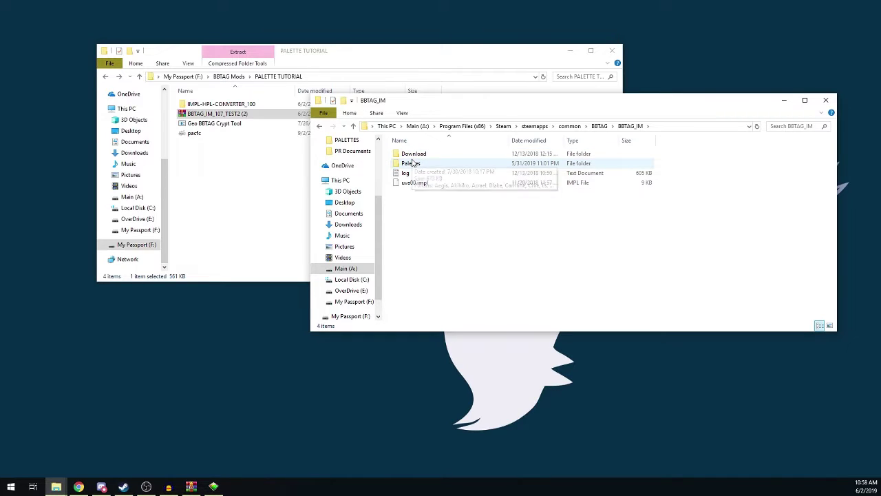
pyautogui.doubleClick(412, 164)
pyautogui.scroll(-9, 436, 161)
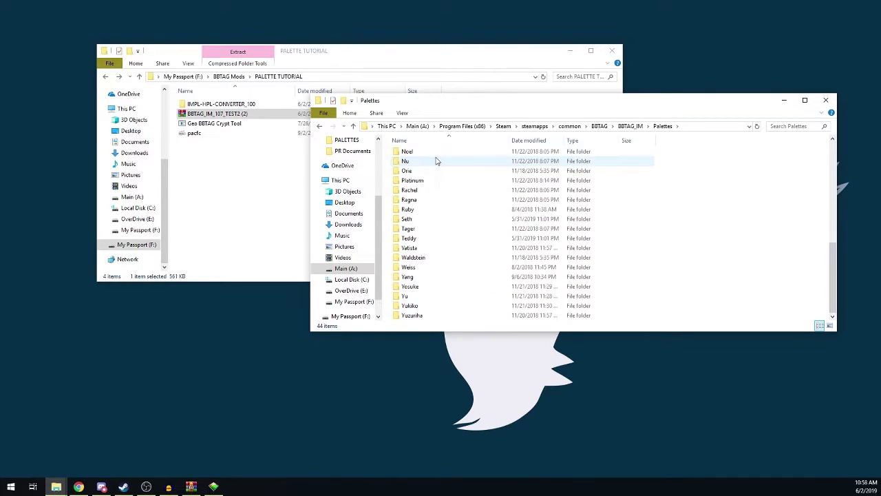
pyautogui.doubleClick(416, 247)
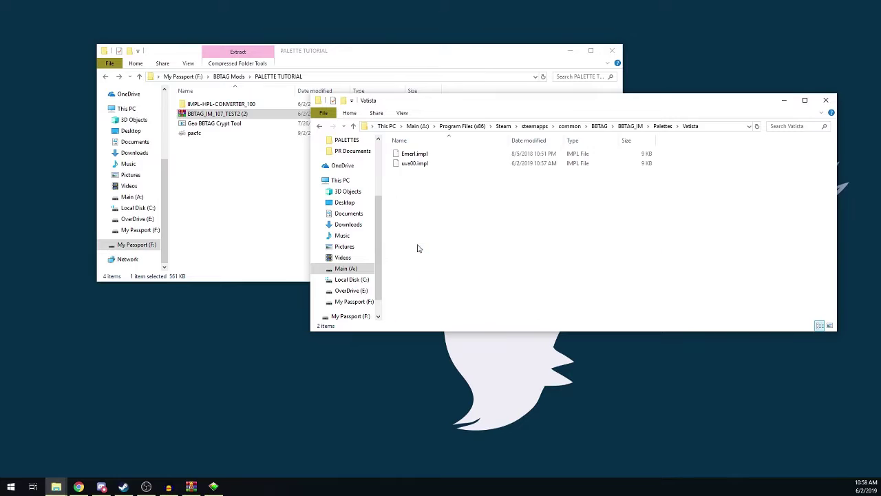
pyautogui.click(414, 165)
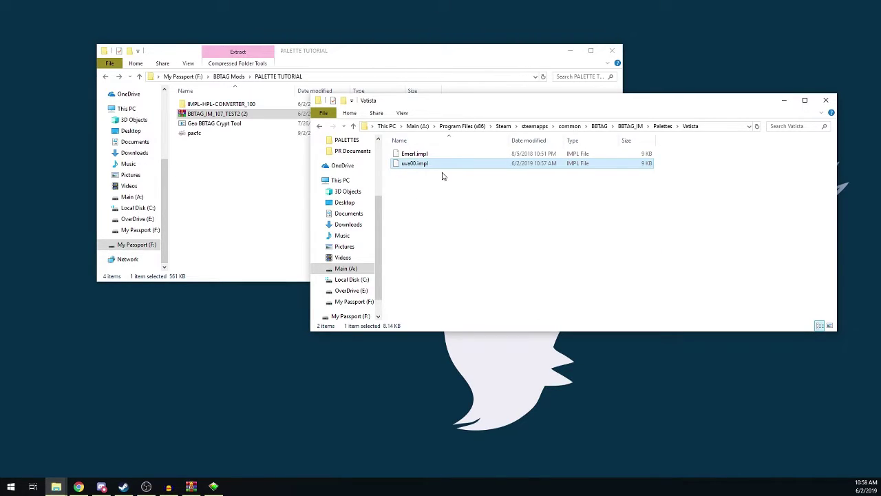
# Paste uva00.impl into the IMPL-HPL-CONVERTER_100 folder inside PALETTE TUTORIAL
pyautogui.click(235, 164)
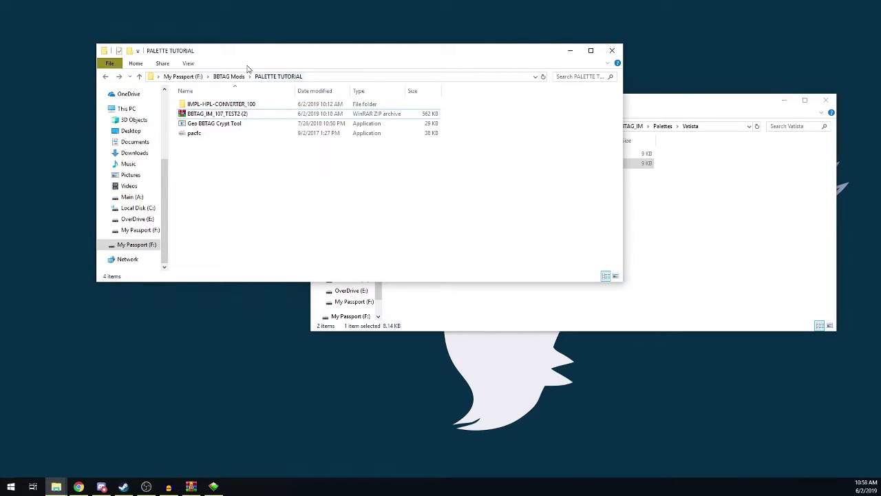
pyautogui.click(209, 114)
pyautogui.doubleClick(237, 106)
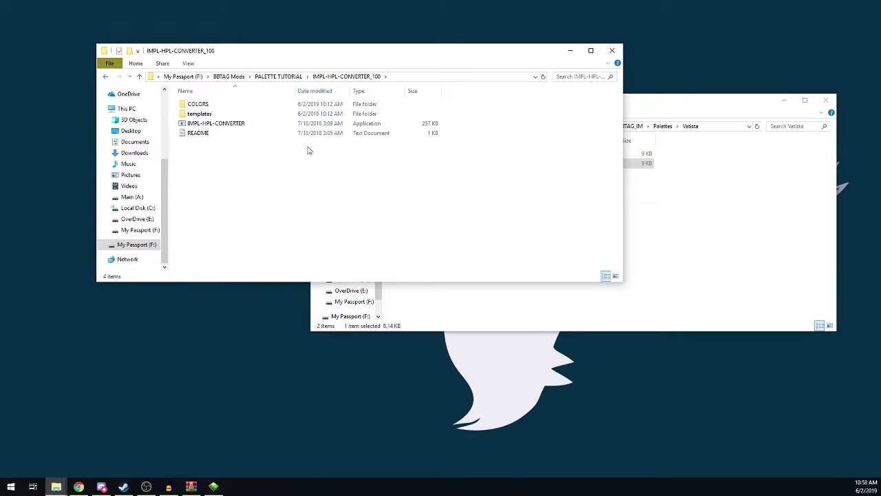
pyautogui.hotkey('ctrl', 'v')
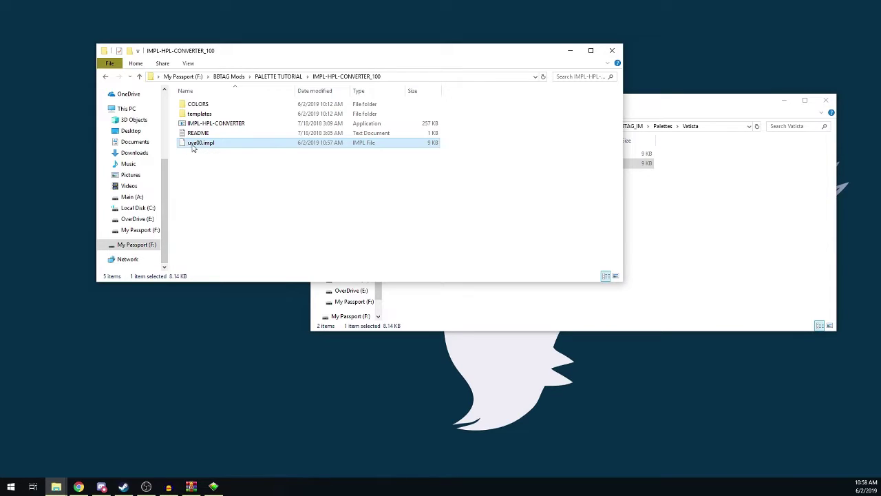
# Create a folder named emerl in the converter's COLORS > Vatista folder and move the existing palette files into it
pyautogui.doubleClick(198, 104)
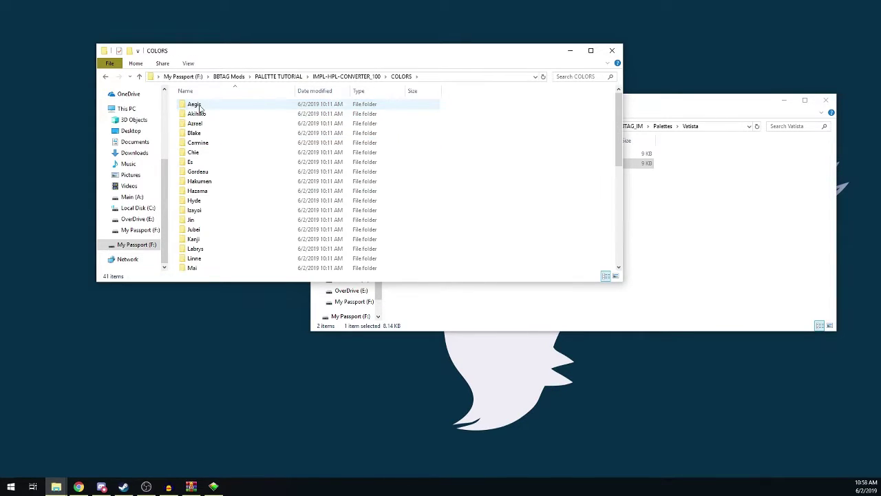
pyautogui.hotkey('alt', 'Left')
pyautogui.doubleClick(193, 105)
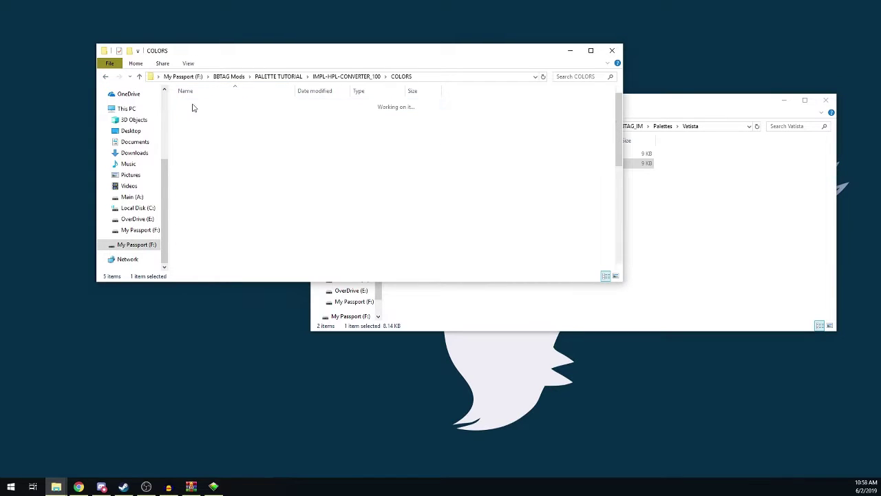
pyautogui.scroll(-8, 261, 148)
pyautogui.doubleClick(214, 198)
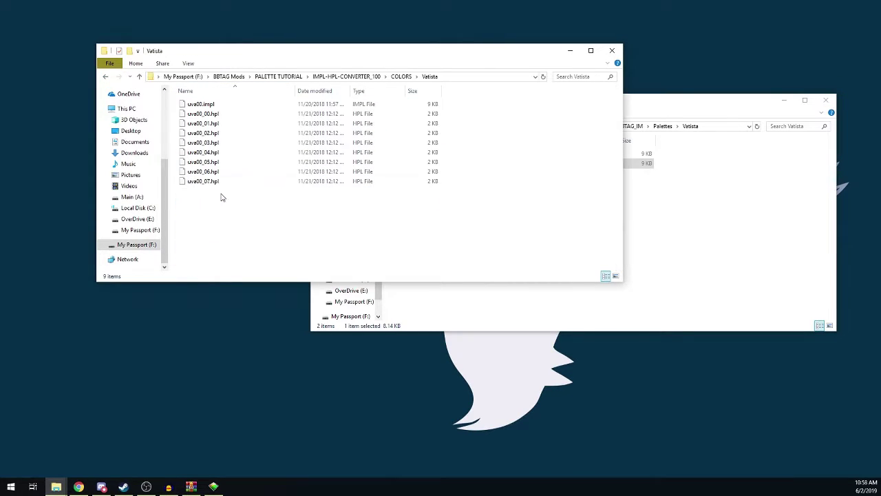
pyautogui.rightClick(215, 209)
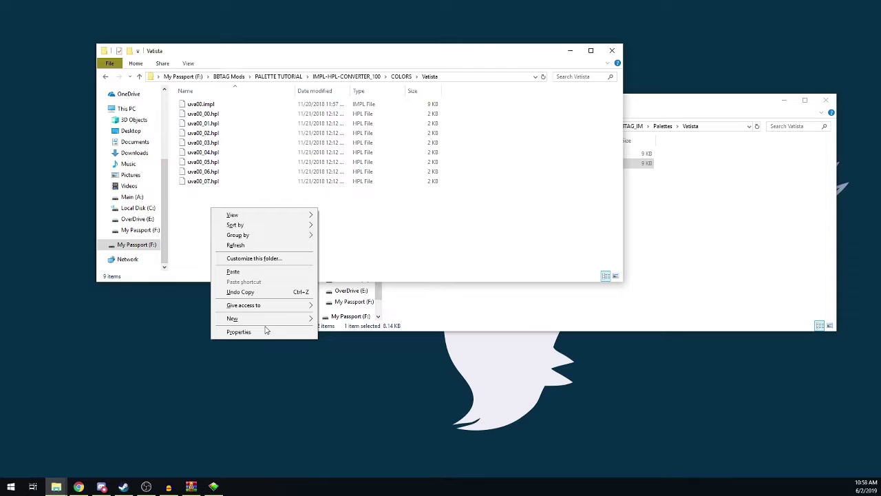
pyautogui.moveTo(270, 321)
pyautogui.click(341, 320)
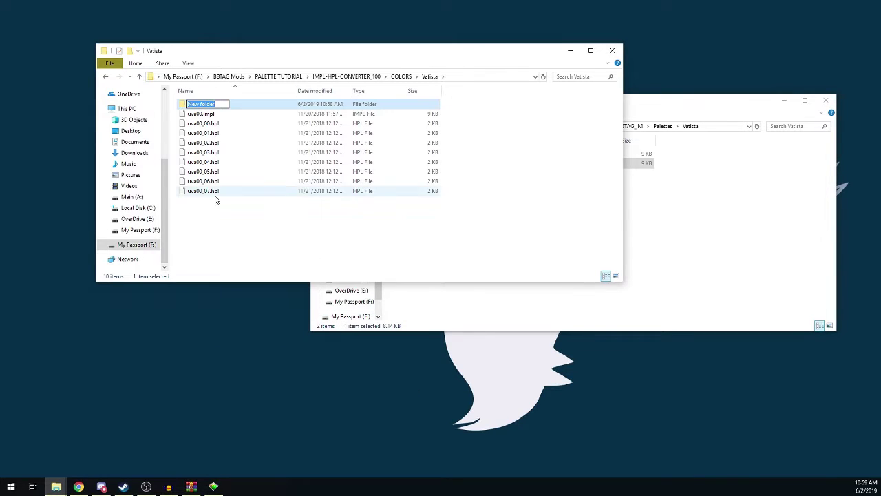
pyautogui.write('emerl')
pyautogui.press('Return')
pyautogui.moveTo(208, 221); pyautogui.dragTo(213, 108)
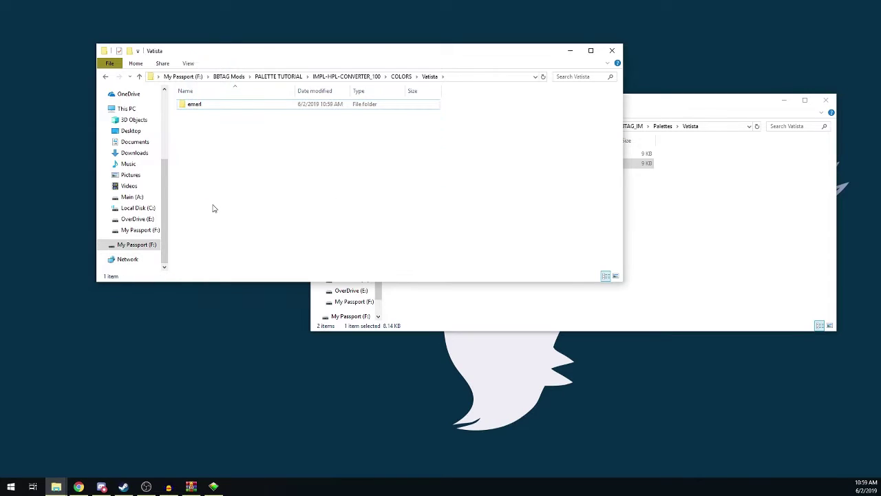
# Paste uva00.impl into the COLORS > Vatista folder and remove the copy from the converter's main folder
pyautogui.hotkey('ctrl', 'v')
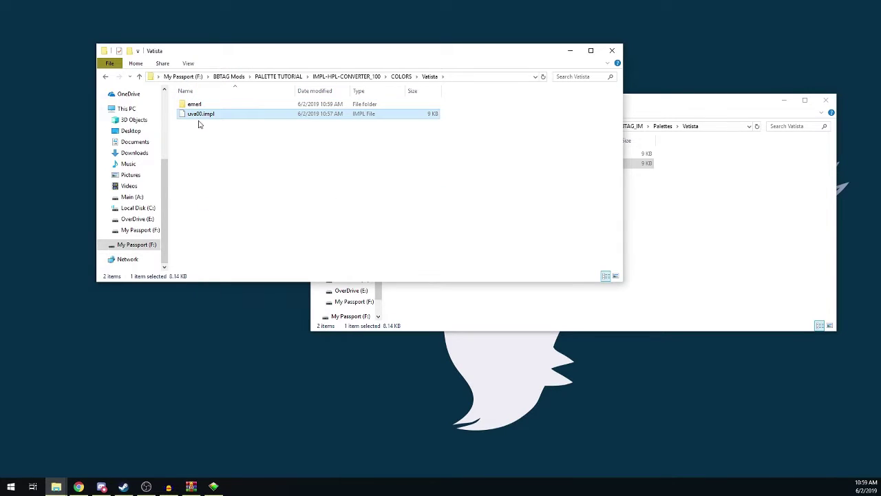
pyautogui.click(104, 80)
pyautogui.click(105, 80)
pyautogui.click(201, 146)
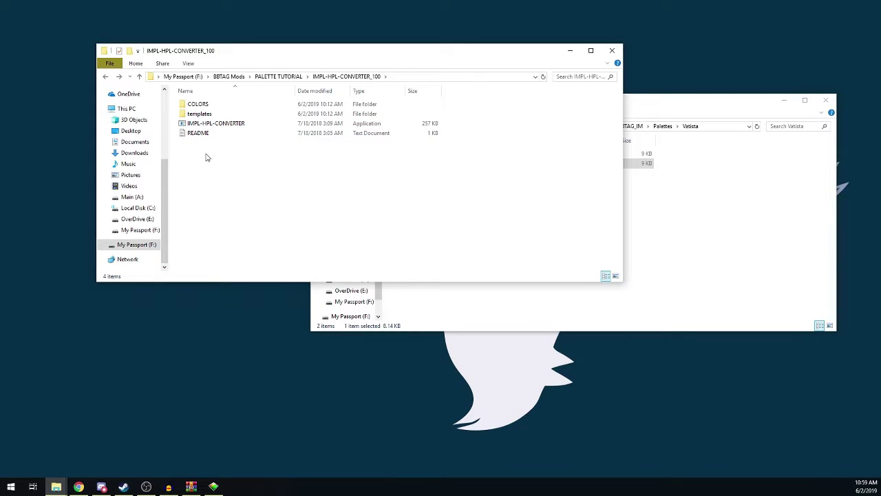
# Copy uva00.impl from COLORS > Vatista back into the IMPL-HPL-CONVERTER_100 folder
pyautogui.doubleClick(197, 104)
pyautogui.scroll(-8, 198, 186)
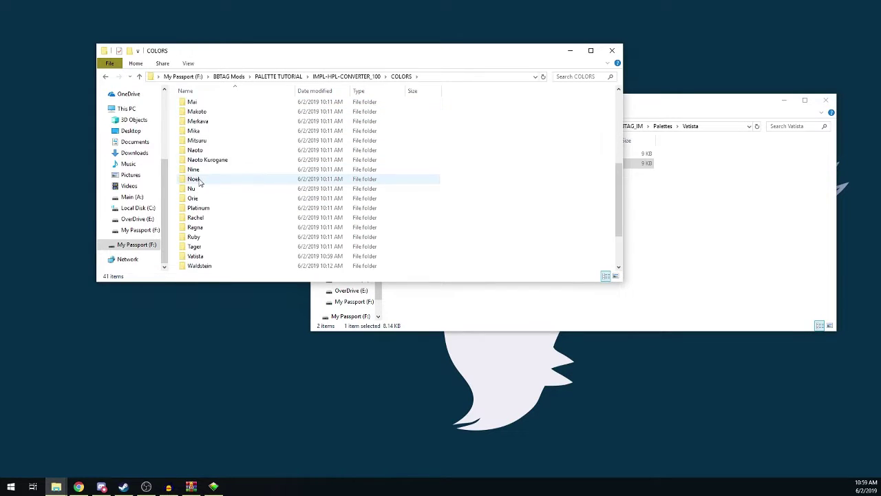
pyautogui.doubleClick(198, 199)
pyautogui.click(204, 114)
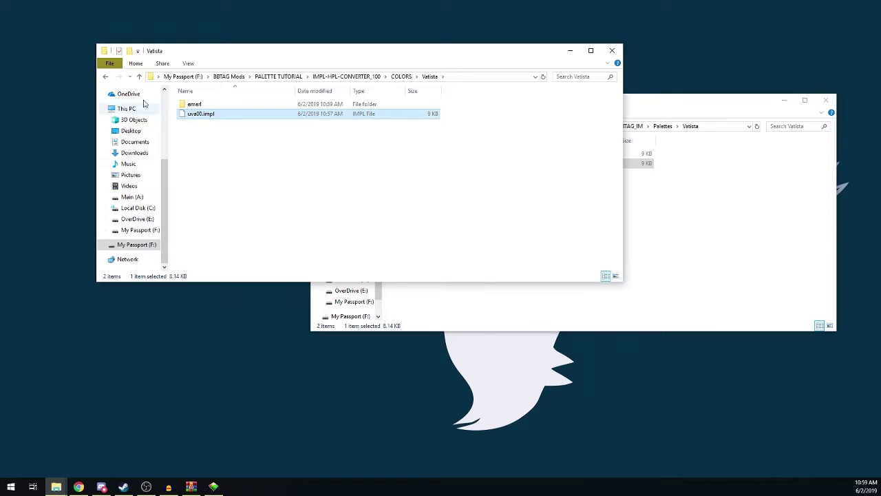
pyautogui.click(104, 76)
pyautogui.click(104, 77)
pyautogui.hotkey('ctrl', 'v')
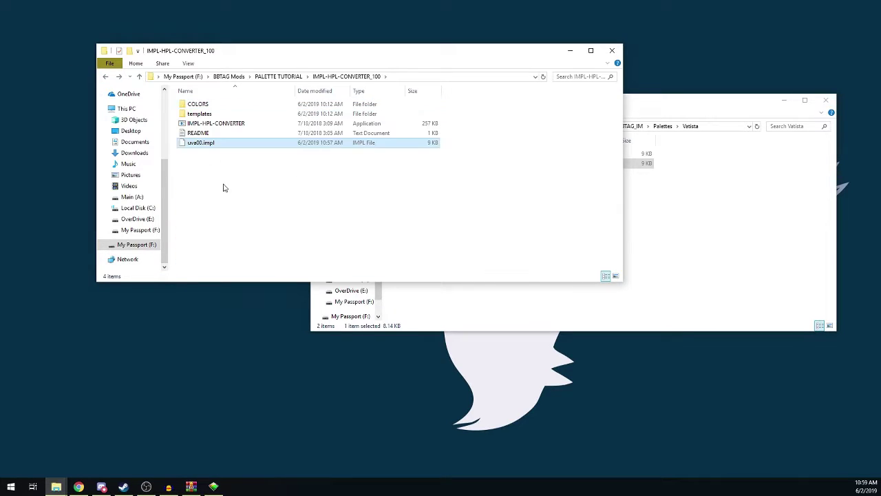
# Convert uva00.impl to HPL files with IMPL-HPL-CONVERTER and dismiss its console window
pyautogui.moveTo(204, 144); pyautogui.dragTo(200, 126)
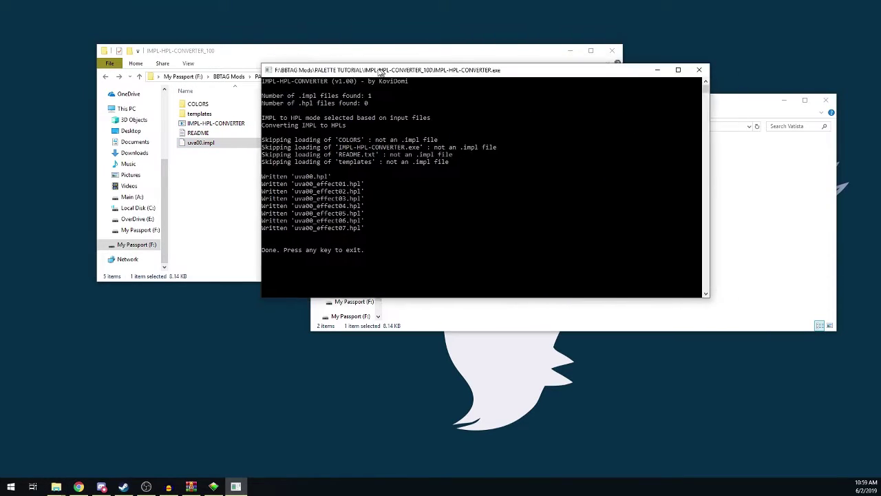
pyautogui.moveTo(375, 71); pyautogui.dragTo(338, 92)
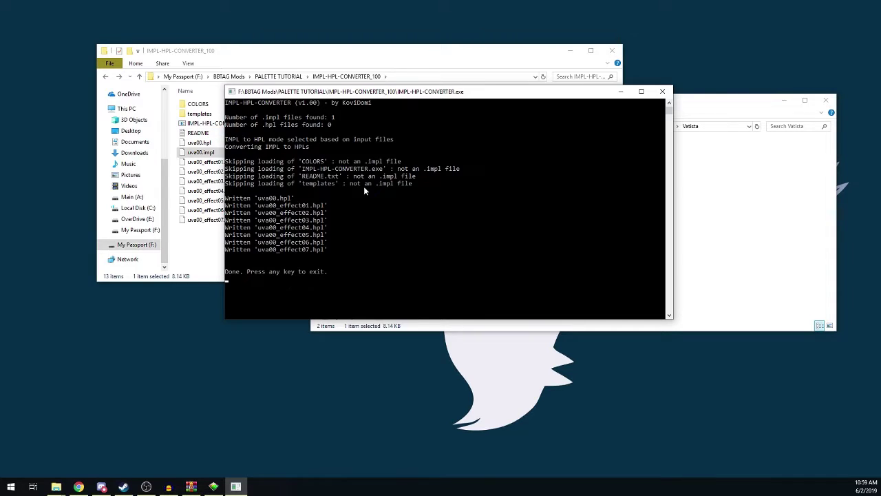
pyautogui.press('Return')
# Open the file name of the converted uva00.hpl for editing
pyautogui.click(199, 142)
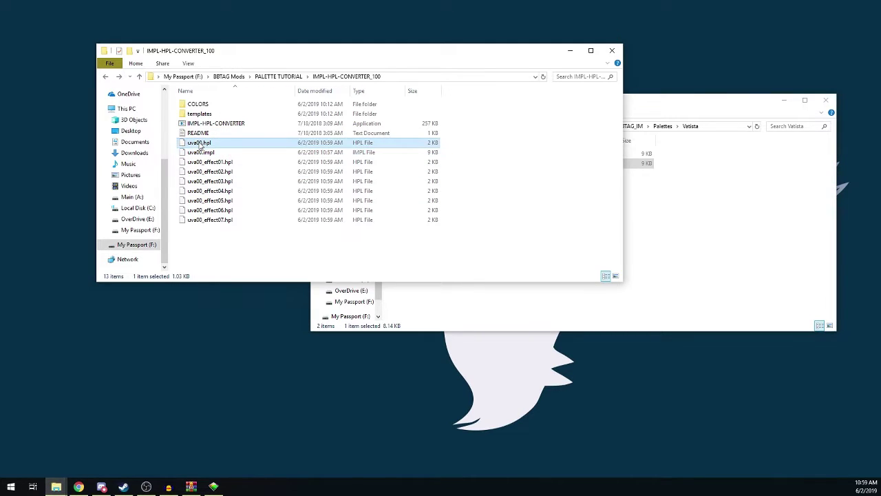
pyautogui.click(204, 144)
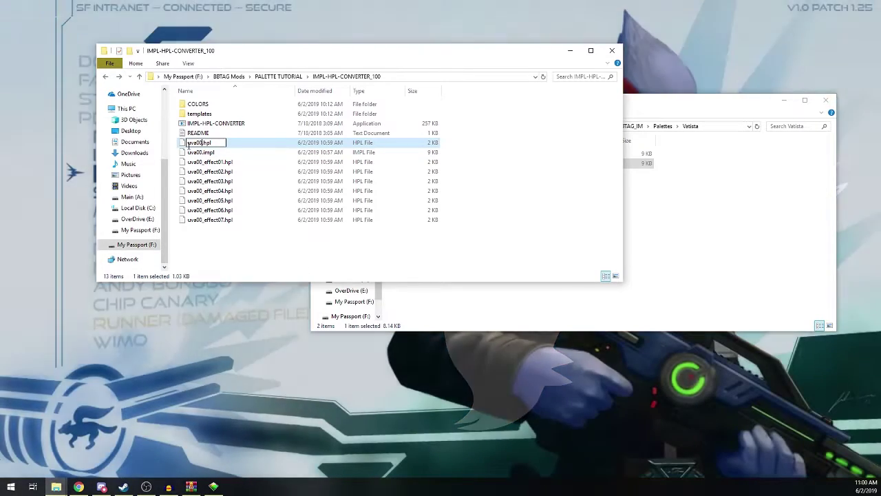
# Rename uva00.hpl as uva00_00.hpl in the IMPL-HPL-CONVERTER_100 folder
pyautogui.press('Return')
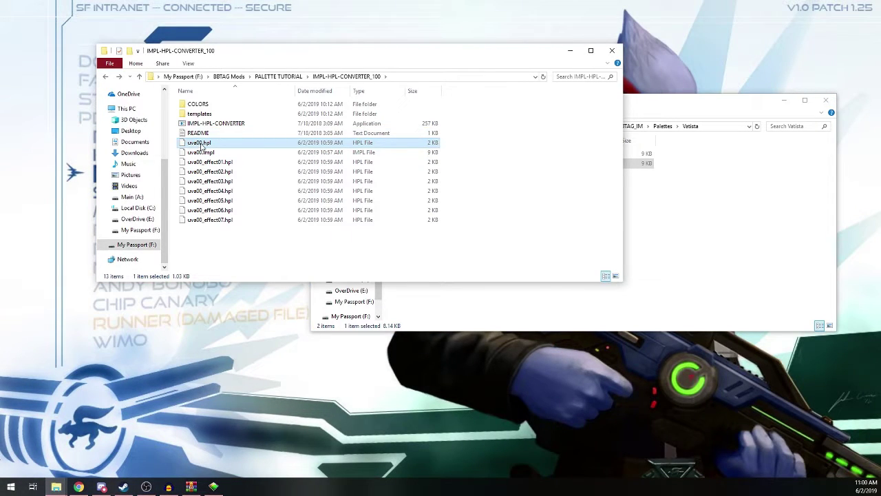
pyautogui.doubleClick(201, 144)
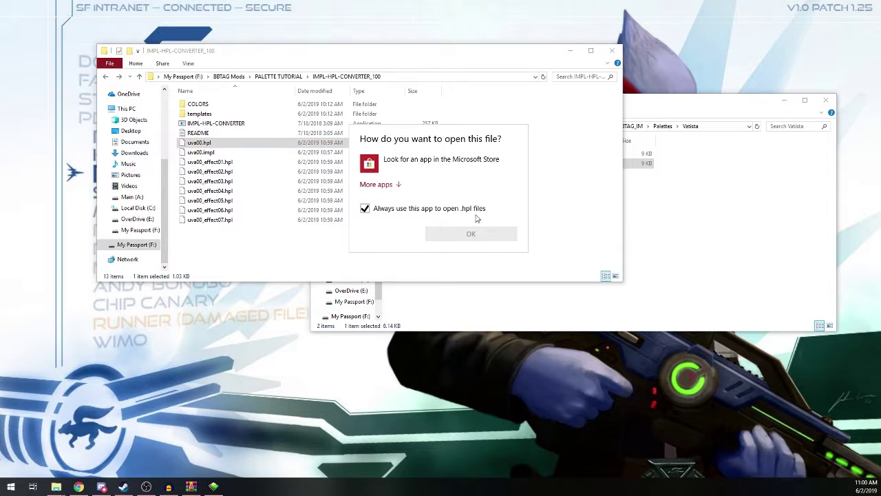
pyautogui.click(563, 192)
pyautogui.click(200, 142)
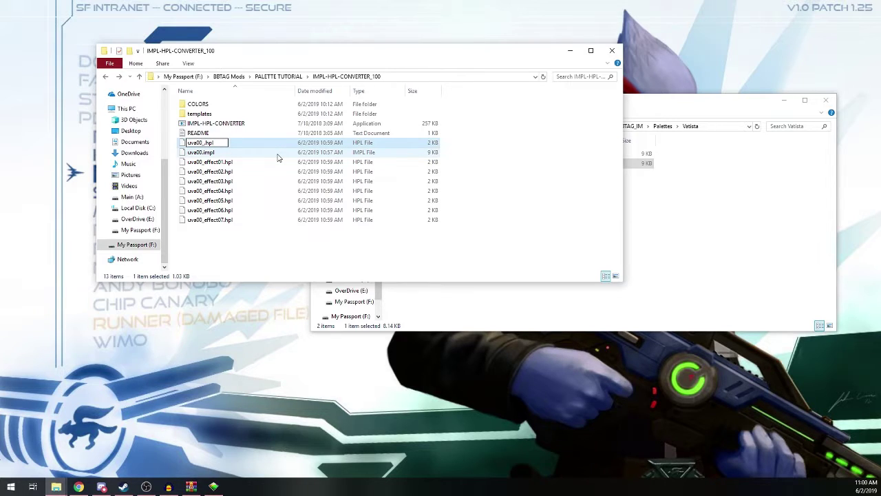
# Rename uva00_effect01.hpl as uva00_01.hpl
pyautogui.click(217, 162)
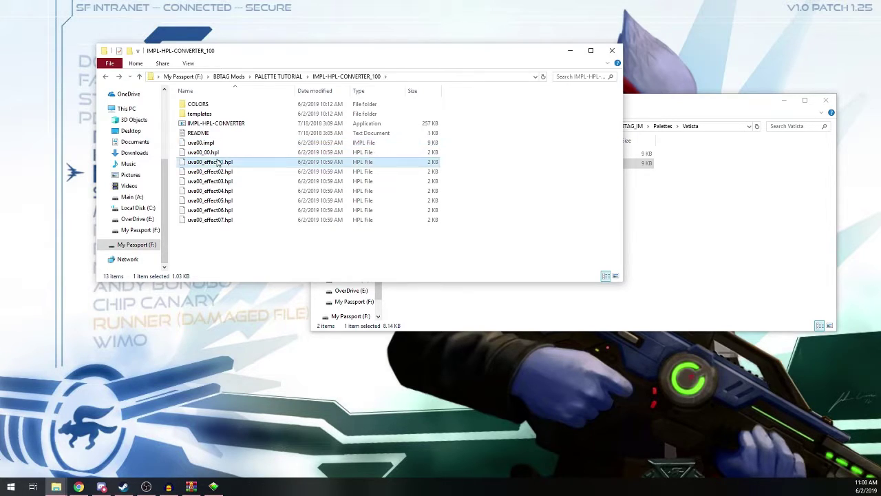
pyautogui.click(223, 163)
pyautogui.click(223, 163)
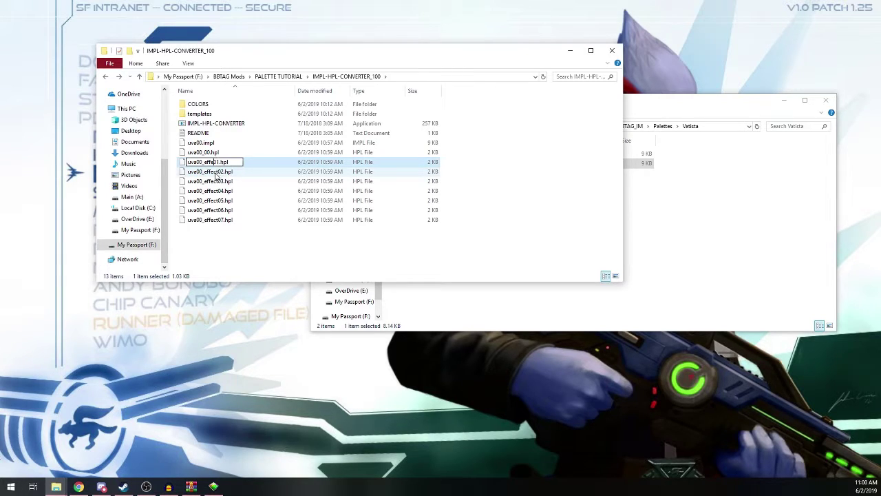
pyautogui.press('BackSpace')
# Rename uva00_effect02.hpl as uva00_02.hpl
pyautogui.click(219, 175)
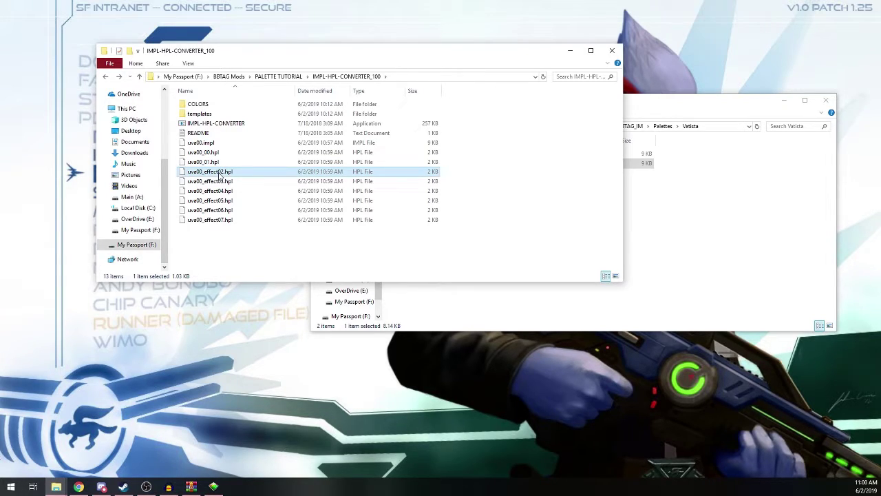
pyautogui.click(217, 176)
pyautogui.click(220, 172)
pyautogui.press('BackSpace')
pyautogui.press('BackSpace')
pyautogui.press('BackSpace')
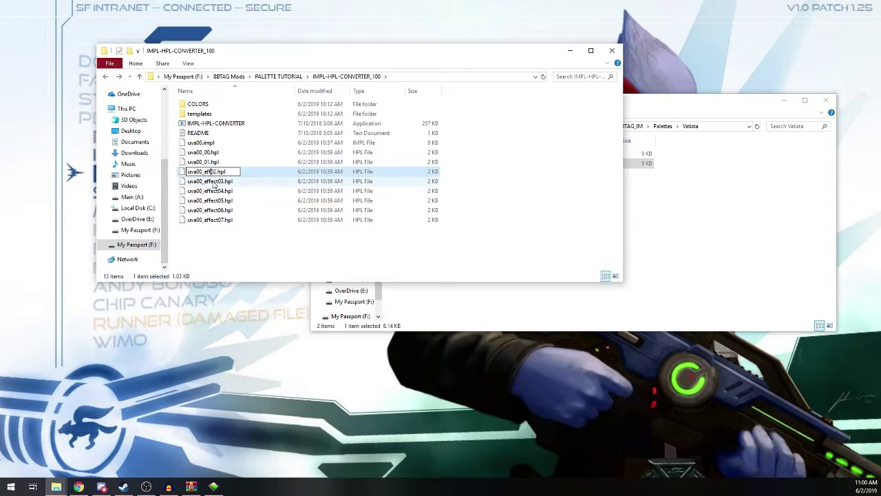
# Rename uva00_effect03.hpl as uva00_03.hpl
pyautogui.click(215, 183)
pyautogui.click(220, 183)
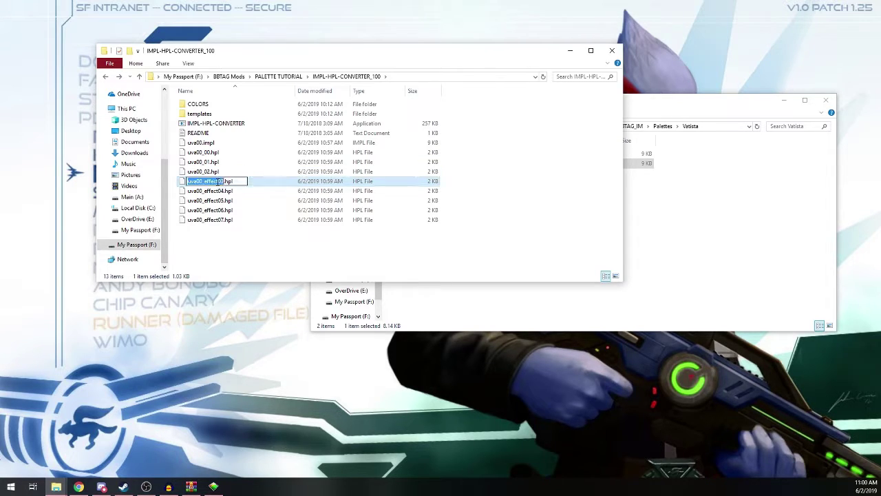
pyautogui.click(217, 181)
pyautogui.press('BackSpace')
pyautogui.press('BackSpace')
pyautogui.press('BackSpace')
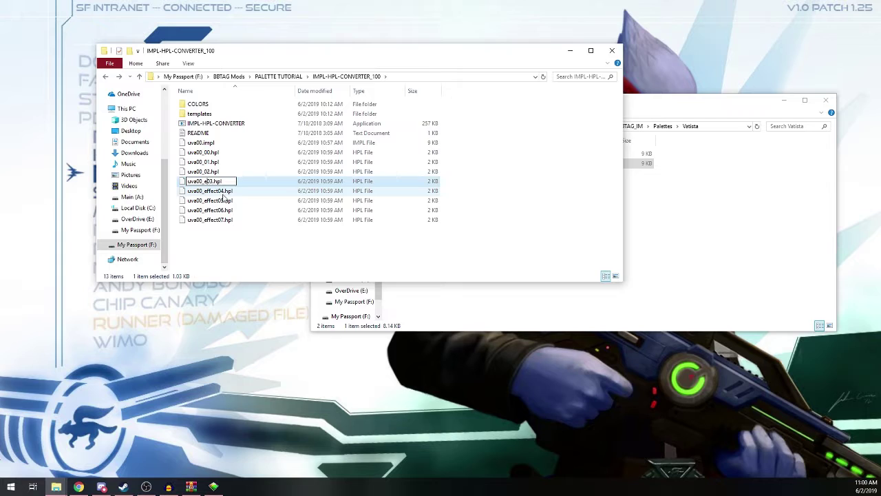
# Rename uva00_effect04.hpl as uva00_04.hpl
pyautogui.click(222, 193)
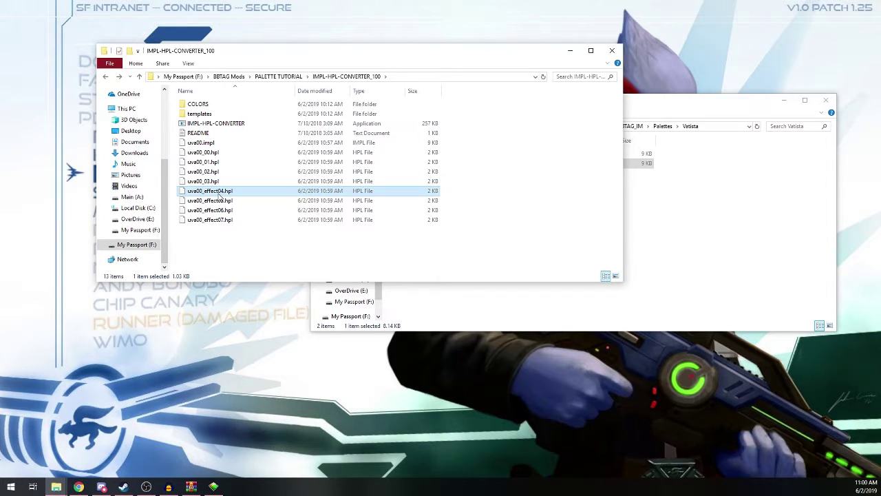
pyautogui.click(219, 194)
pyautogui.click(219, 194)
pyautogui.press('BackSpace')
pyautogui.press('BackSpace')
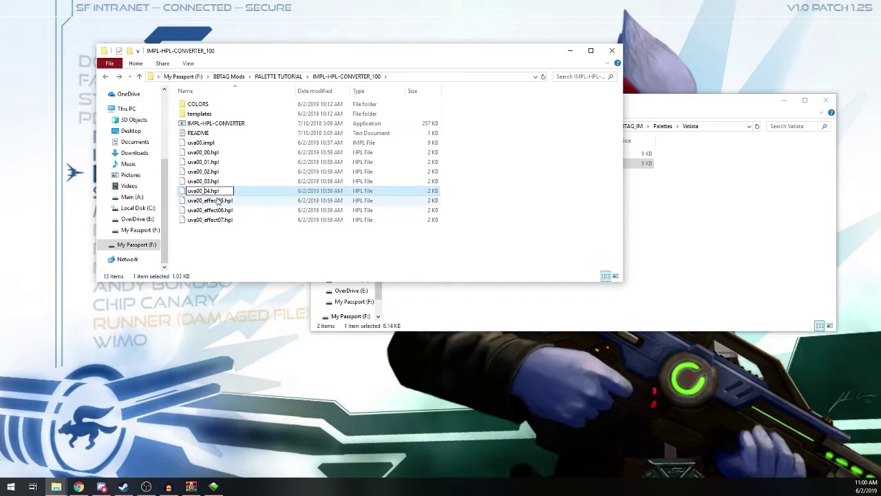
# Rename uva00_effect05.hpl as uva00_05.hpl
pyautogui.click(219, 201)
pyautogui.click(220, 200)
pyautogui.click(219, 200)
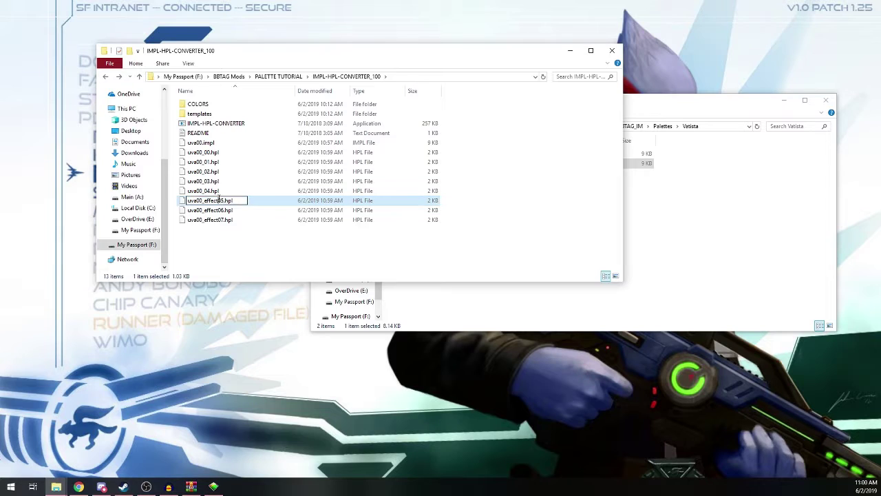
pyautogui.press('BackSpace')
# Rename uva00_effect06.hpl as uva00_06.hpl
pyautogui.click(220, 210)
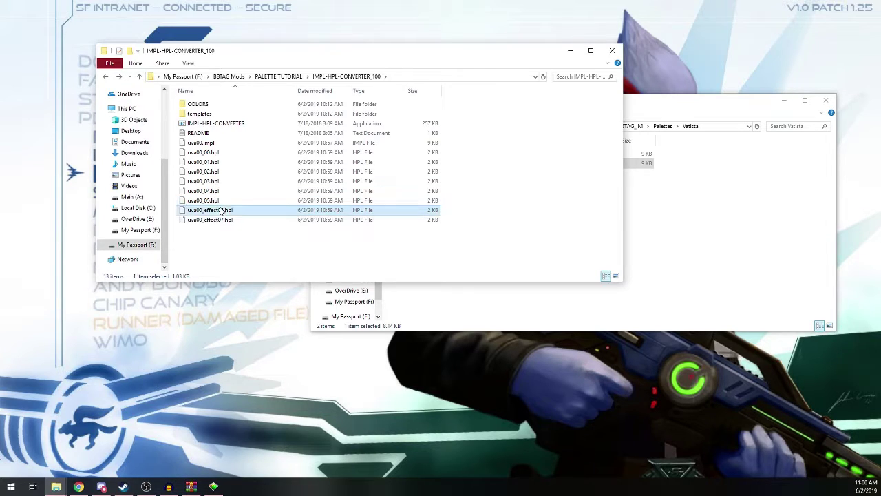
pyautogui.click(219, 210)
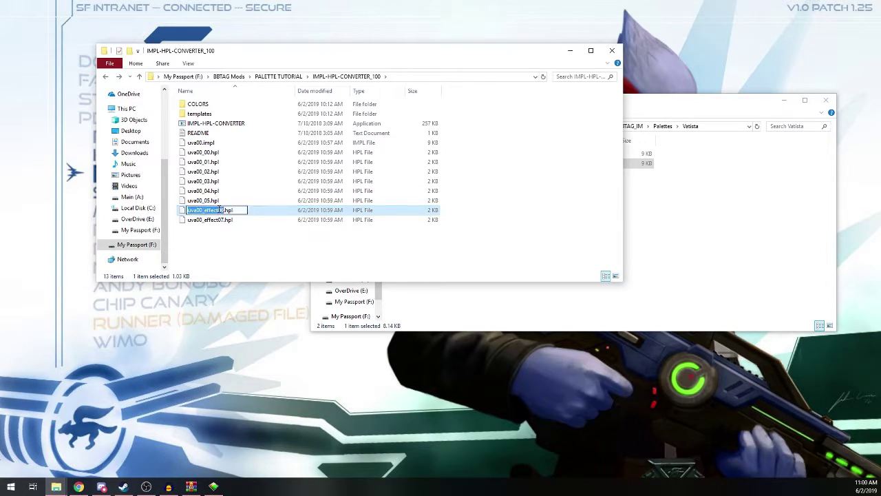
pyautogui.click(220, 210)
pyautogui.press('BackSpace')
pyautogui.press('BackSpace')
pyautogui.press('BackSpace')
pyautogui.press('BackSpace')
pyautogui.press('BackSpace')
pyautogui.press('BackSpace')
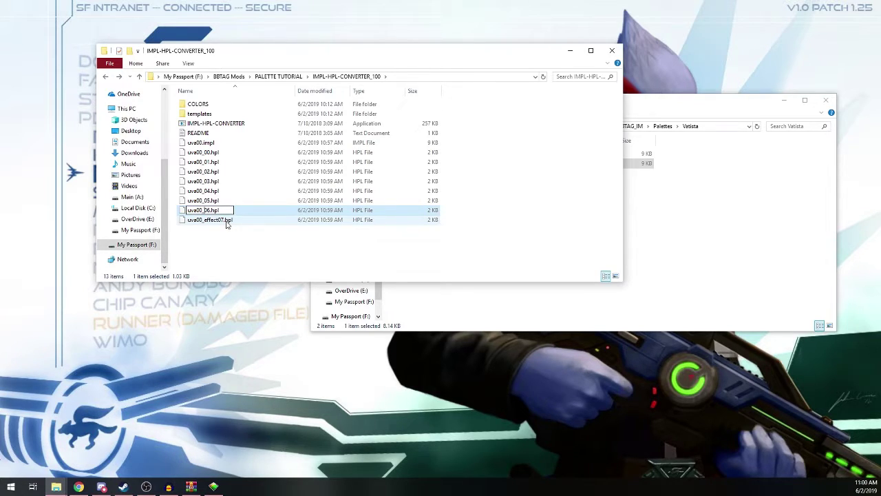
# Rename uva00_effect07.hpl as uva00_07.hpl
pyautogui.click(218, 220)
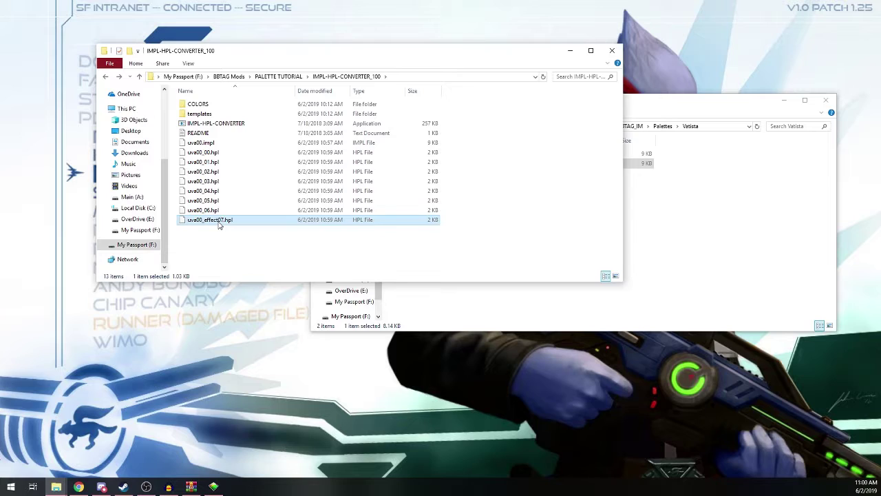
pyautogui.click(219, 222)
pyautogui.click(221, 220)
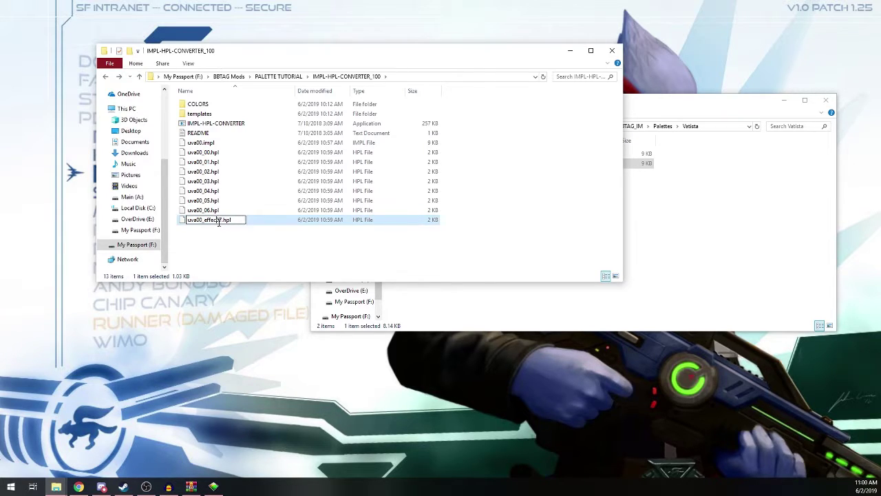
pyautogui.press('BackSpace')
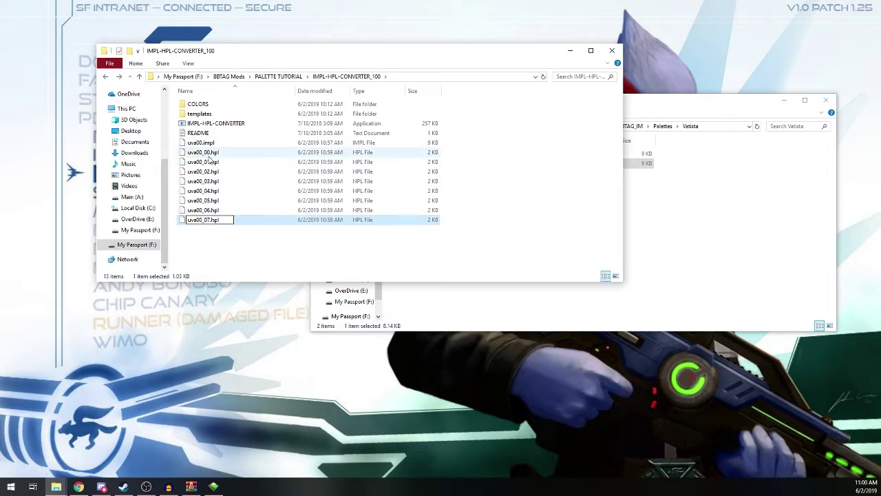
pyautogui.click(214, 152)
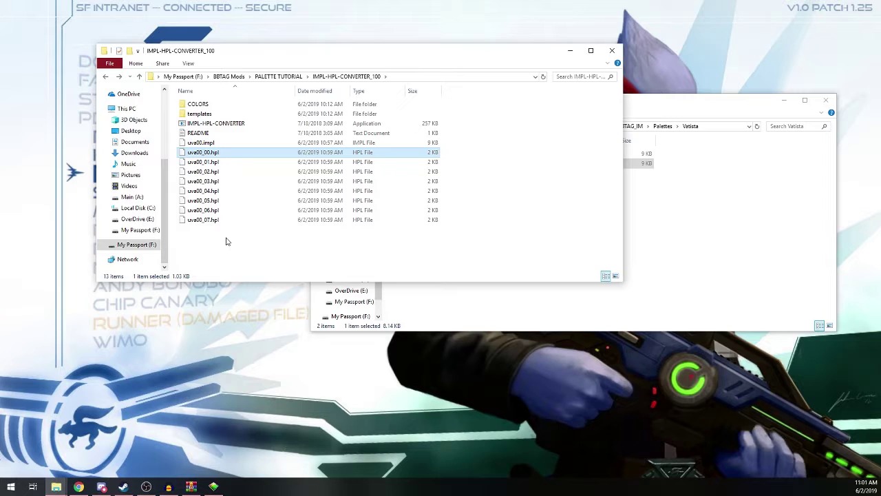
# Copy uva00.impl and the renamed files uva00_00.hpl to uva00_07.hpl into the COLORS\Vatista folder, replacing the existing uva00.impl
pyautogui.moveTo(233, 234); pyautogui.dragTo(200, 144)
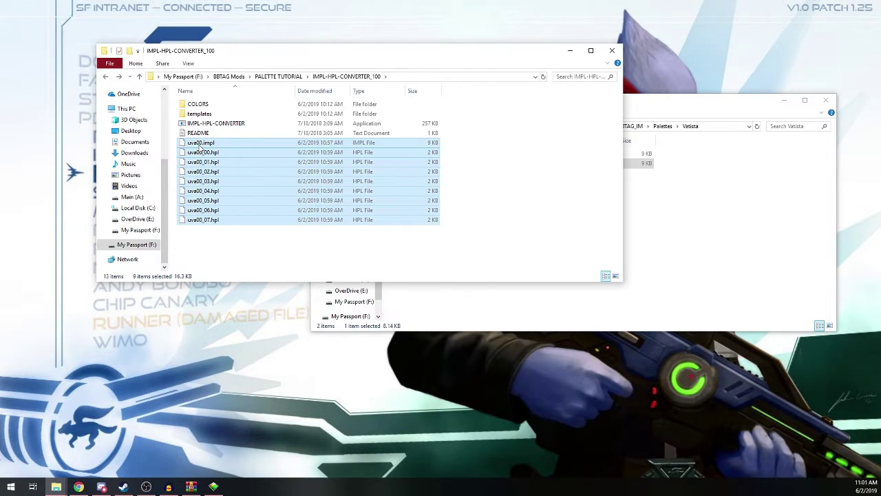
pyautogui.doubleClick(198, 104)
pyautogui.scroll(-7, 220, 152)
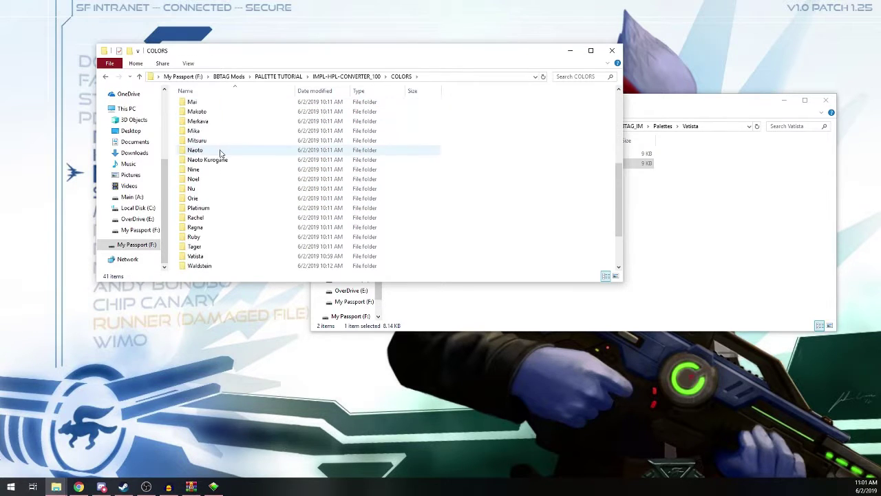
pyautogui.scroll(-2, 220, 153)
pyautogui.doubleClick(208, 198)
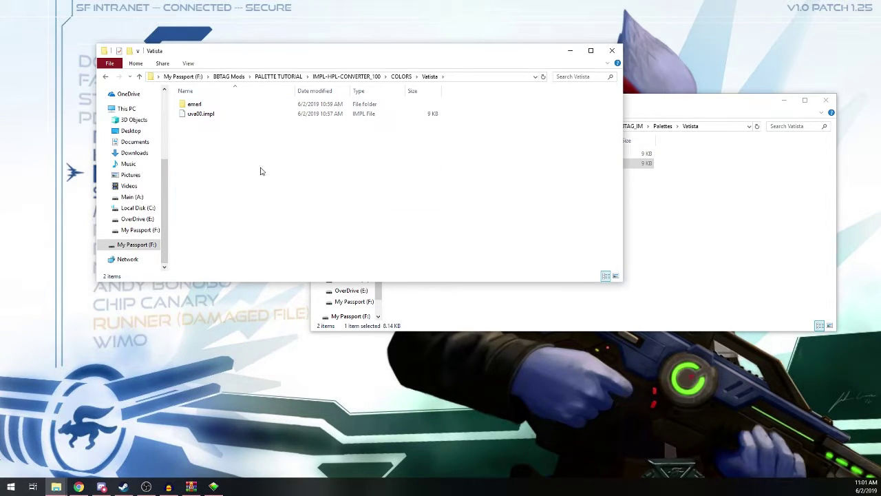
pyautogui.hotkey('ctrl', 'v')
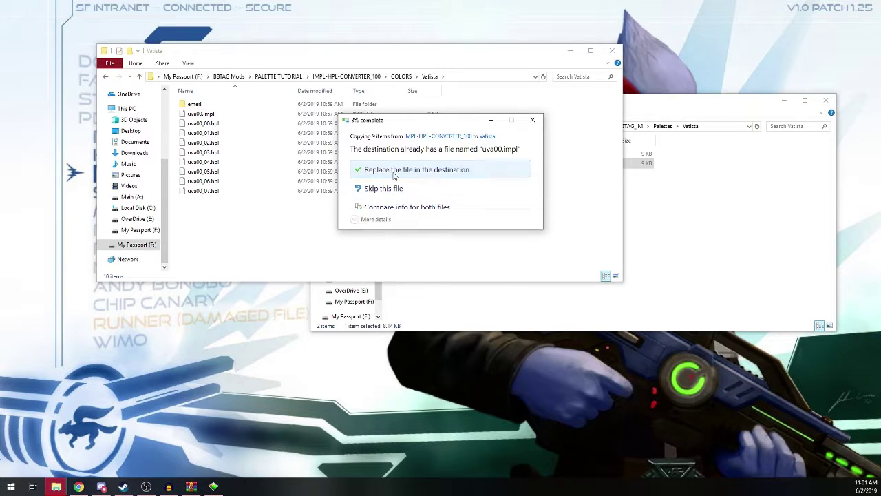
pyautogui.click(368, 170)
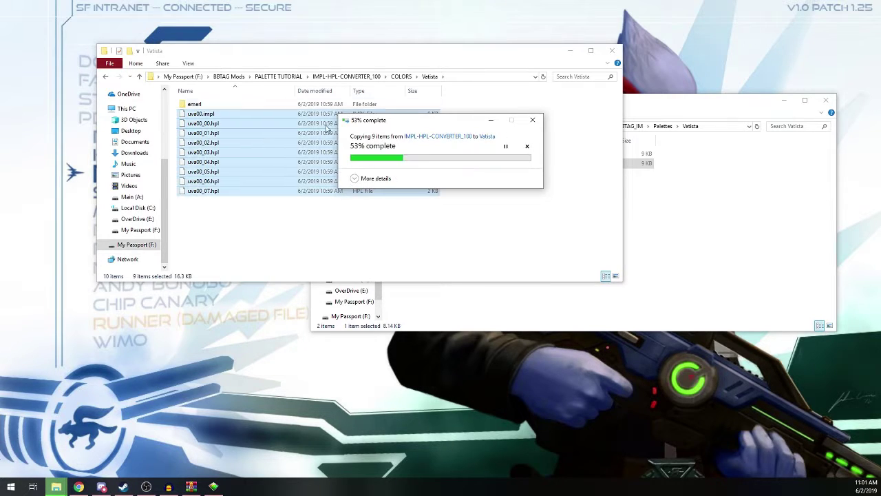
# Go back to the PALETTE TUTORIAL folder and select the Geo BBTAG Crypt Tool application
pyautogui.click(106, 79)
pyautogui.click(107, 79)
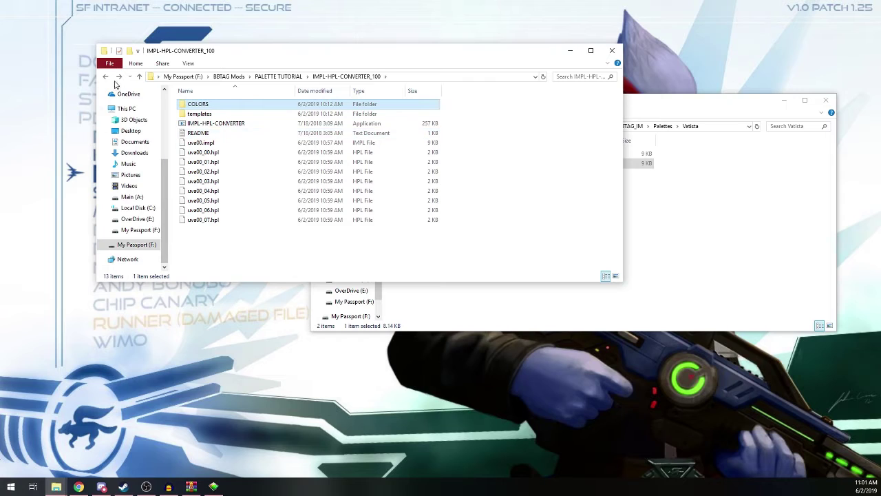
pyautogui.click(107, 78)
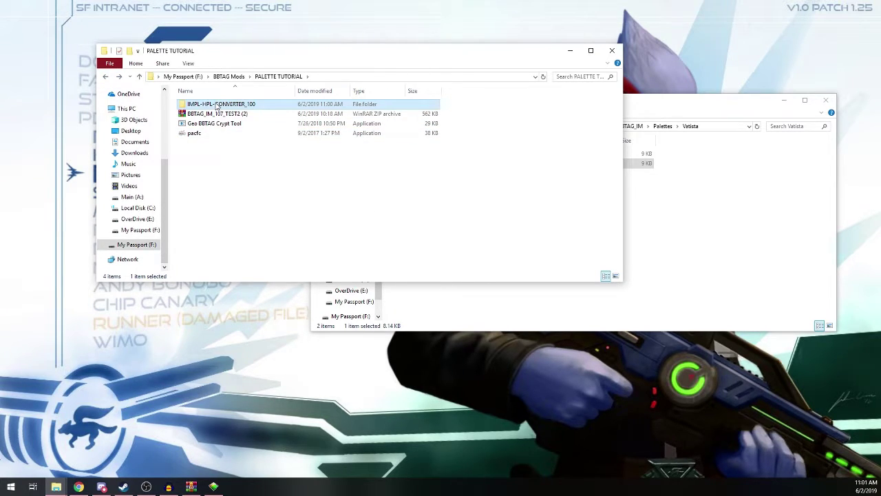
pyautogui.doubleClick(217, 105)
pyautogui.click(104, 77)
pyautogui.click(194, 124)
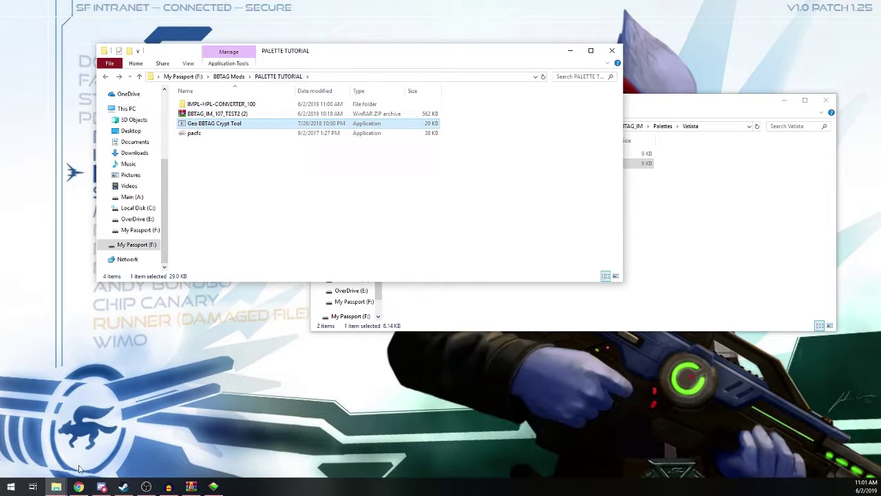
# Bring the game's Vatista palette folder window forward and navigate it to the asset folder inside the BBTAG game folder
pyautogui.click(56, 486)
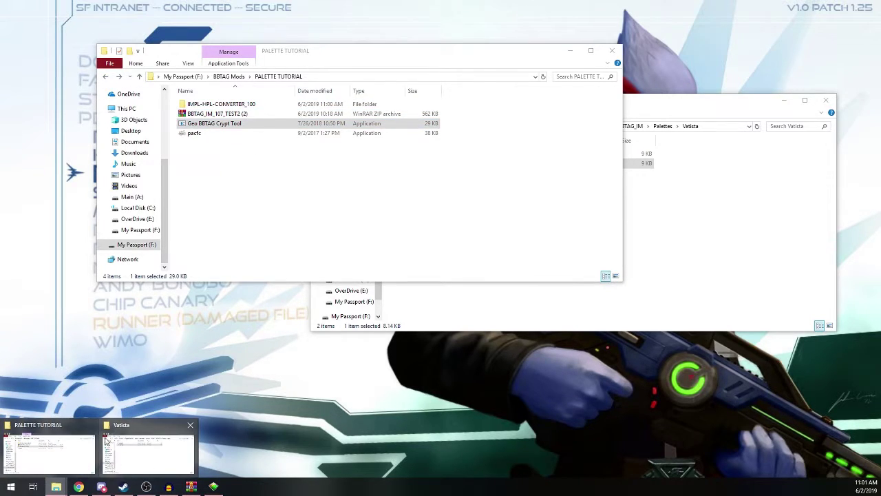
pyautogui.click(60, 487)
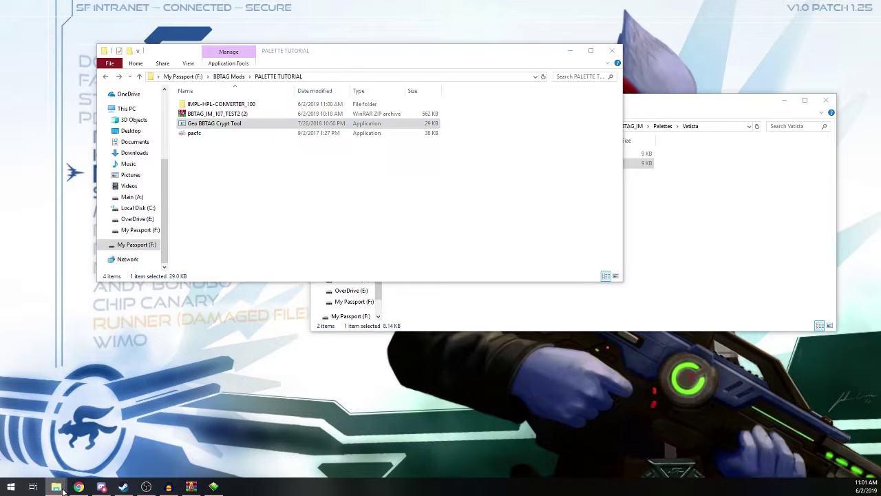
pyautogui.click(148, 456)
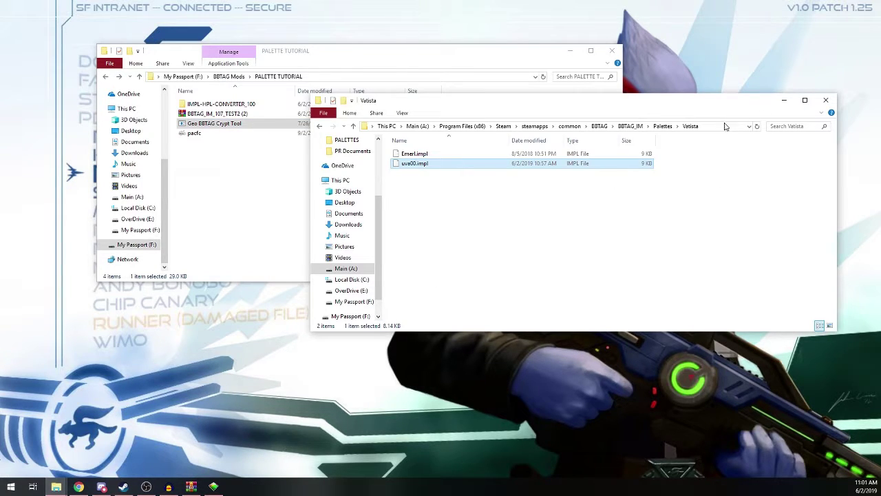
pyautogui.moveTo(722, 100); pyautogui.dragTo(547, 94)
pyautogui.click(423, 119)
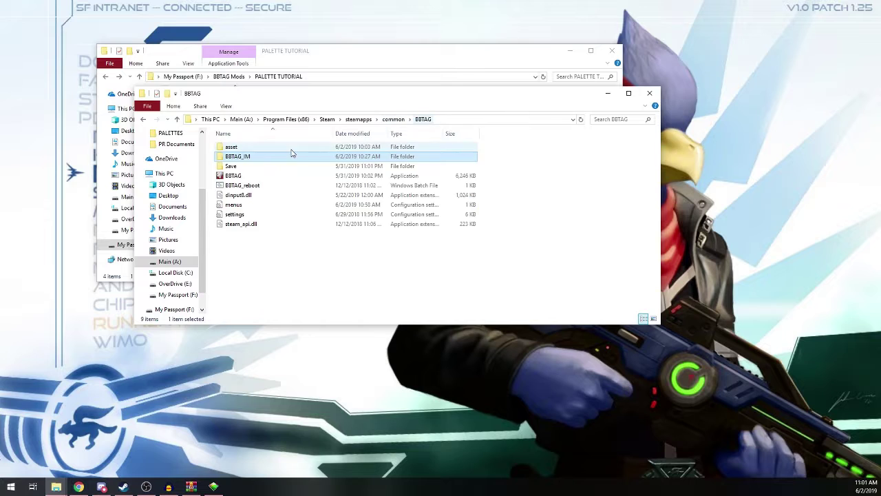
pyautogui.doubleClick(238, 147)
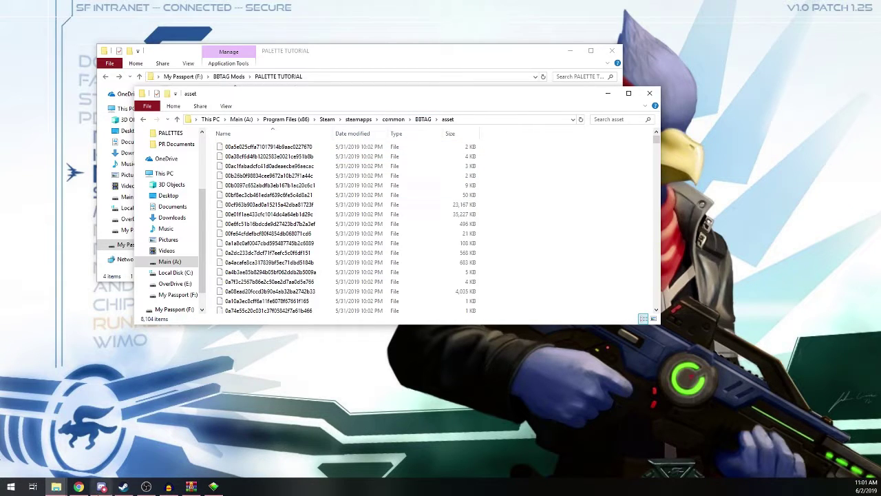
# Switch to Discord, find the pinned file names message in bbtag-modding, and open its linked BBTAG Mod File Names spreadsheet
pyautogui.click(101, 486)
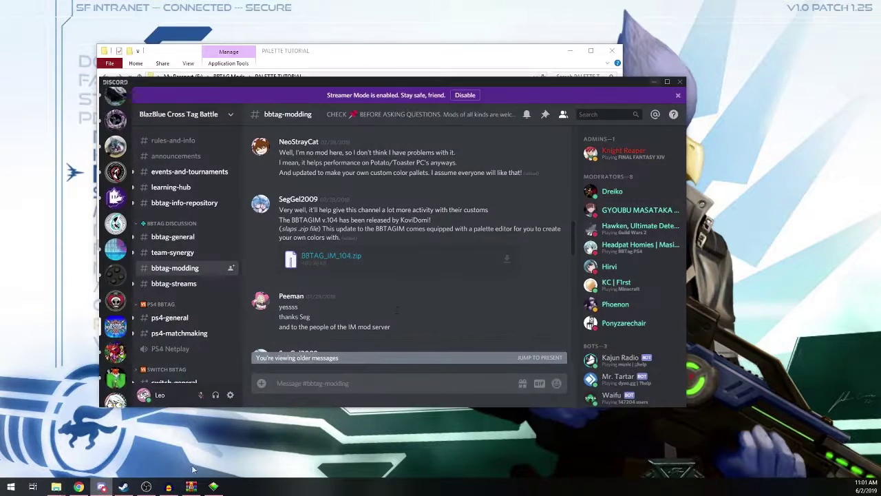
pyautogui.click(543, 116)
pyautogui.scroll(-5, 481, 220)
pyautogui.press('Escape')
pyautogui.click(344, 200)
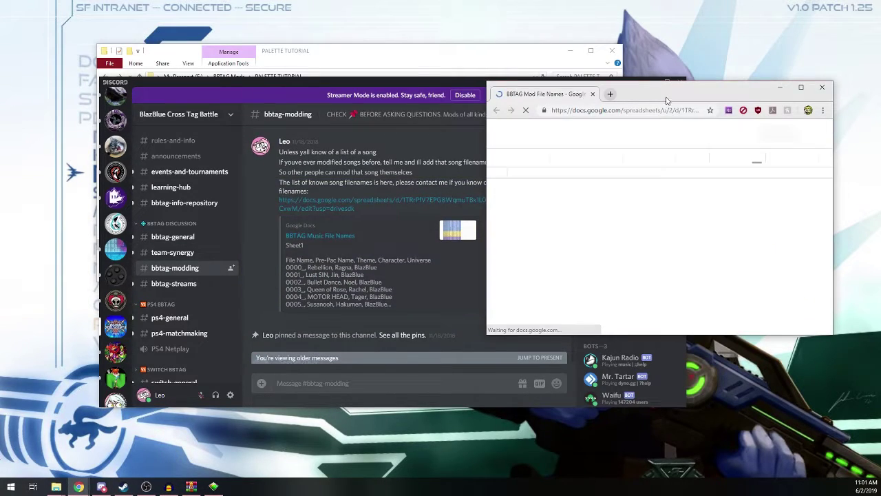
pyautogui.moveTo(82, 485)
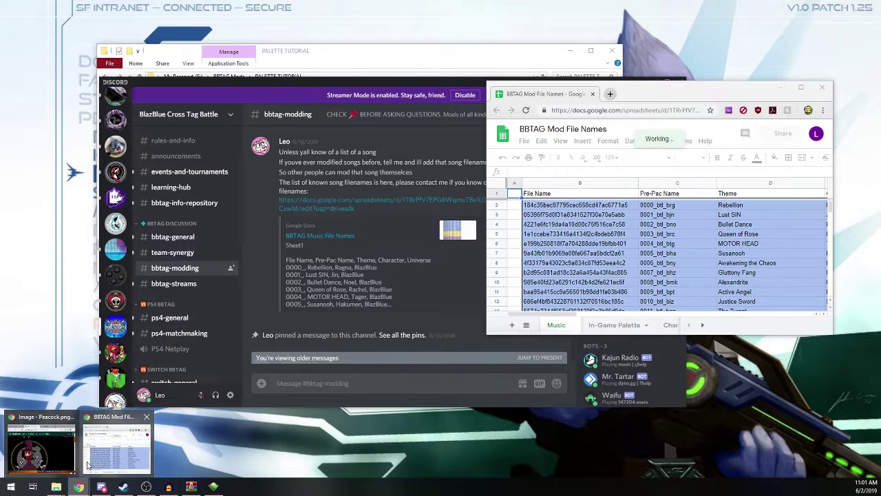
# Open the copied BBTAG Mod File Names spreadsheet link in a new tab of the incognito browser window and maximize the window
pyautogui.click(40, 444)
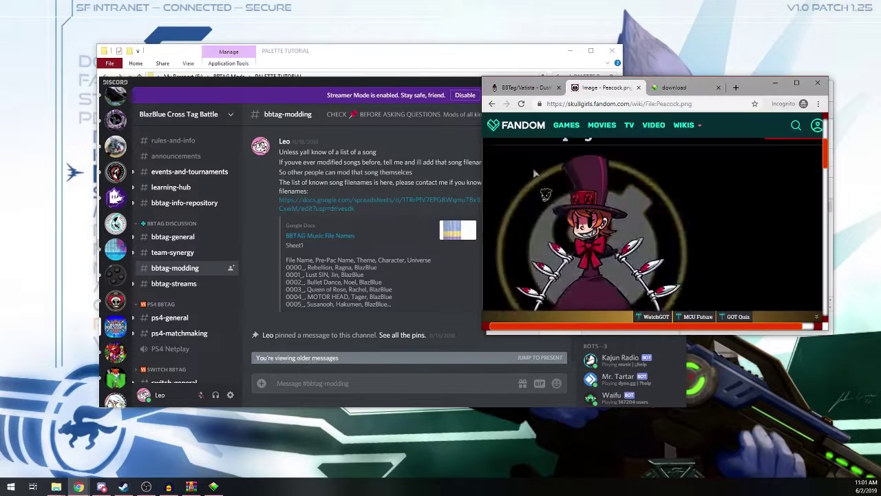
pyautogui.click(735, 88)
pyautogui.hotkey('ctrl', 'v')
pyautogui.press('Return')
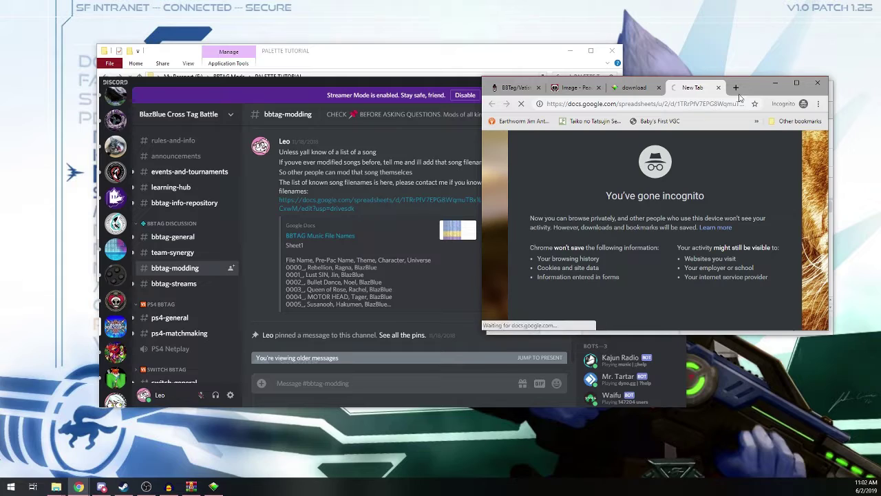
pyautogui.doubleClick(757, 86)
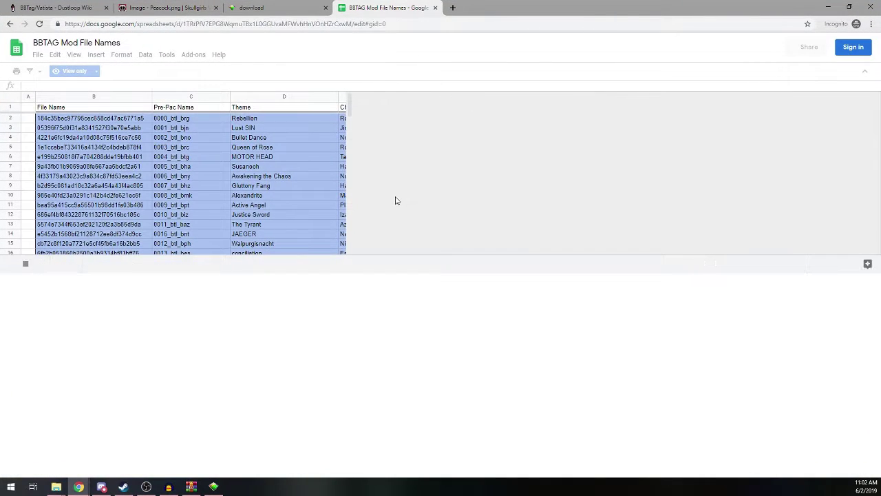
# Find Vatista's char_uva_pal entry on the In-Game Palette sheet and copy its filename
pyautogui.scroll(-5, 279, 180)
pyautogui.scroll(-10, 280, 180)
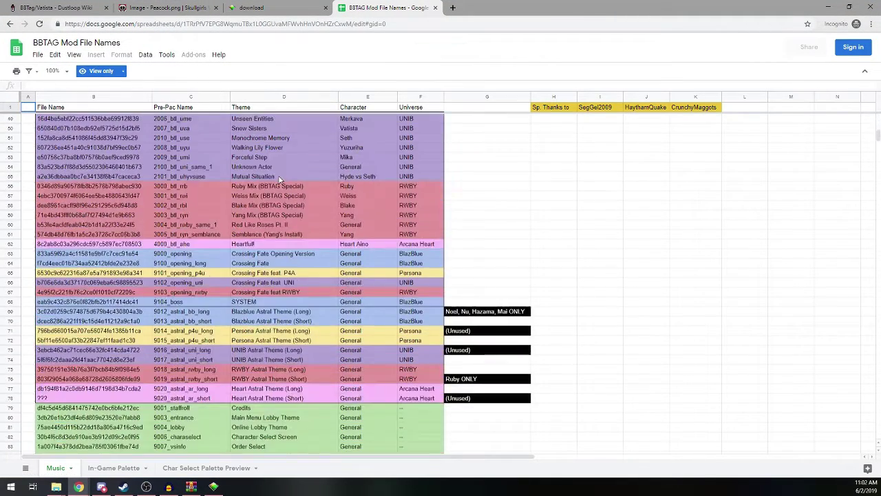
pyautogui.scroll(8, 302, 258)
pyautogui.scroll(2, 302, 258)
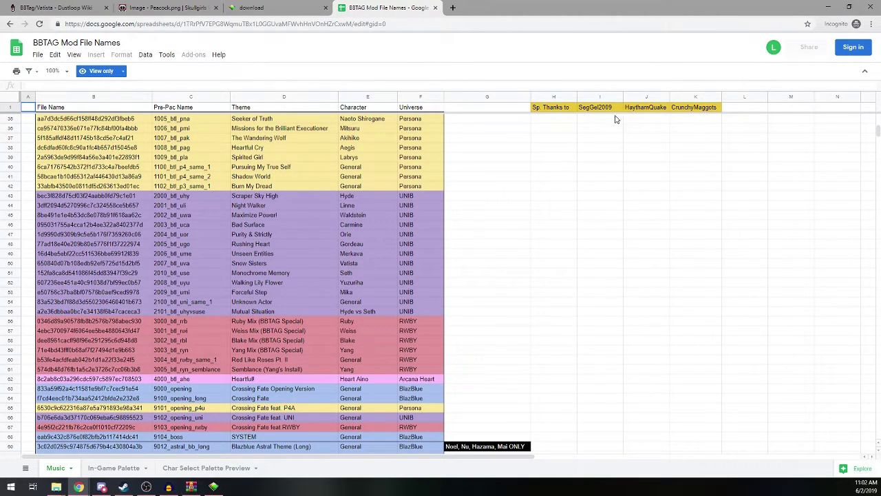
pyautogui.click(100, 468)
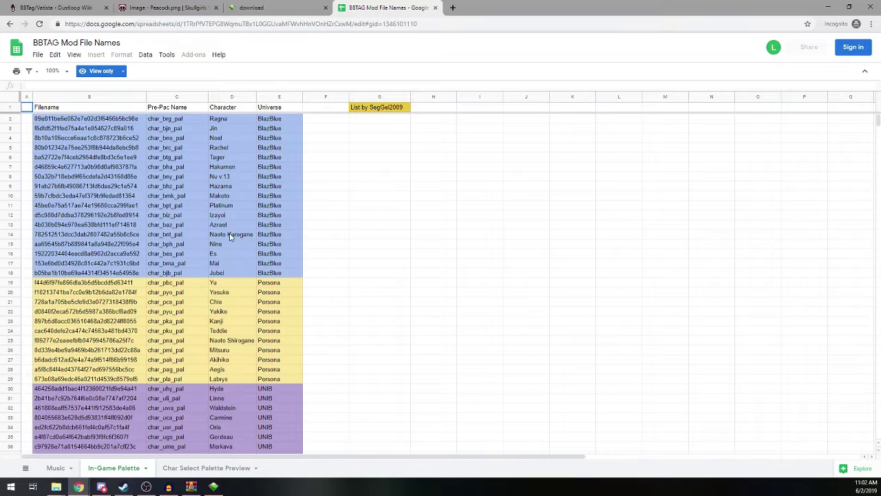
pyautogui.scroll(-3, 231, 236)
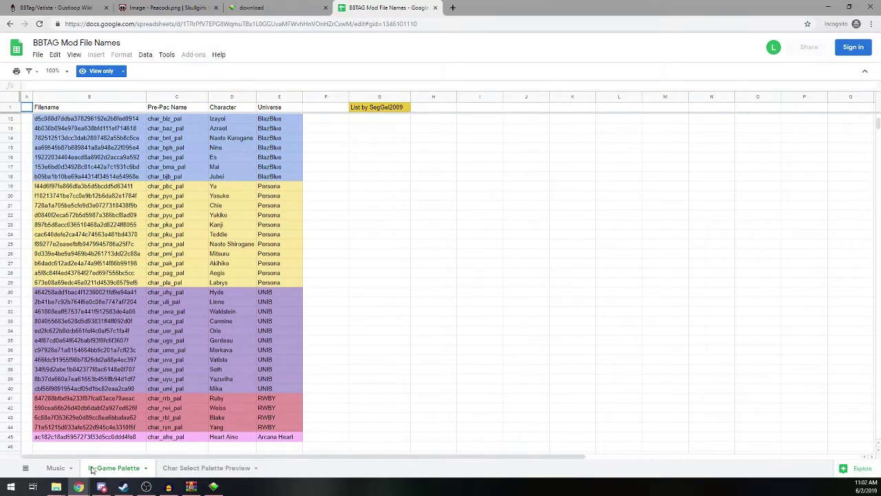
pyautogui.click(55, 467)
pyautogui.click(121, 469)
pyautogui.click(238, 356)
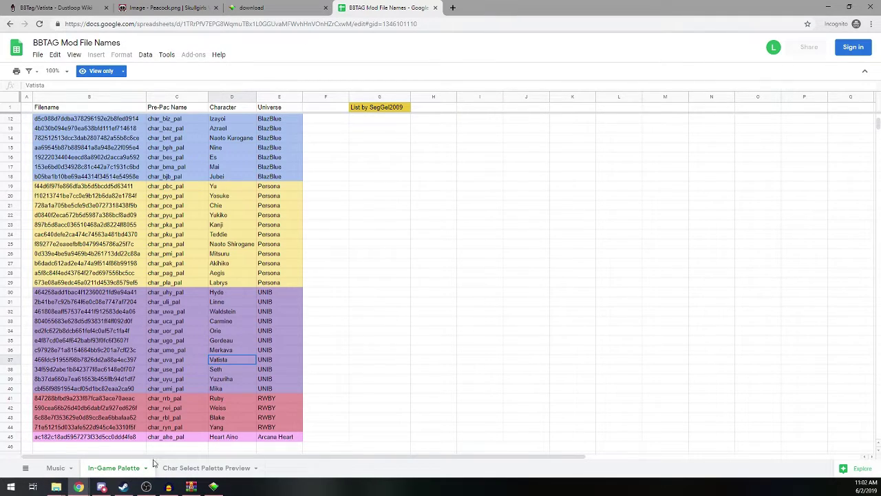
pyautogui.click(171, 358)
pyautogui.click(136, 363)
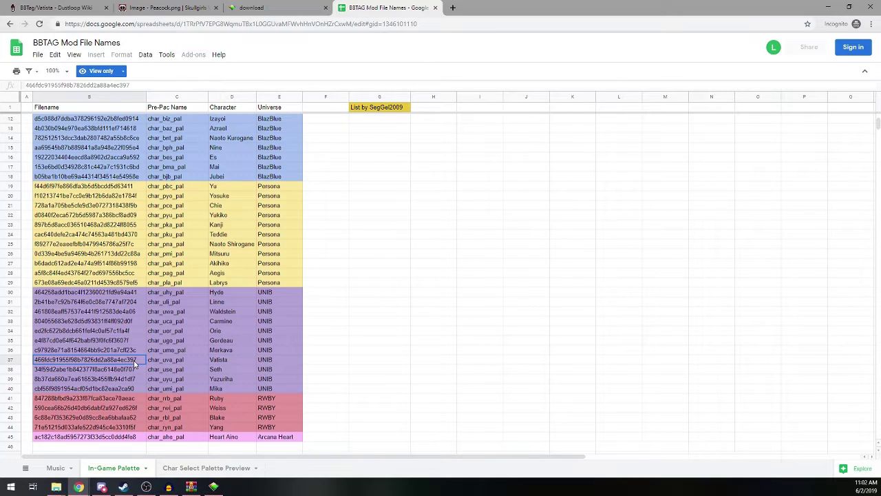
# Switch to the game's asset folder and search it for the file 466fdc91955f98b7826dd2a88a4ec397
pyautogui.moveTo(79, 486)
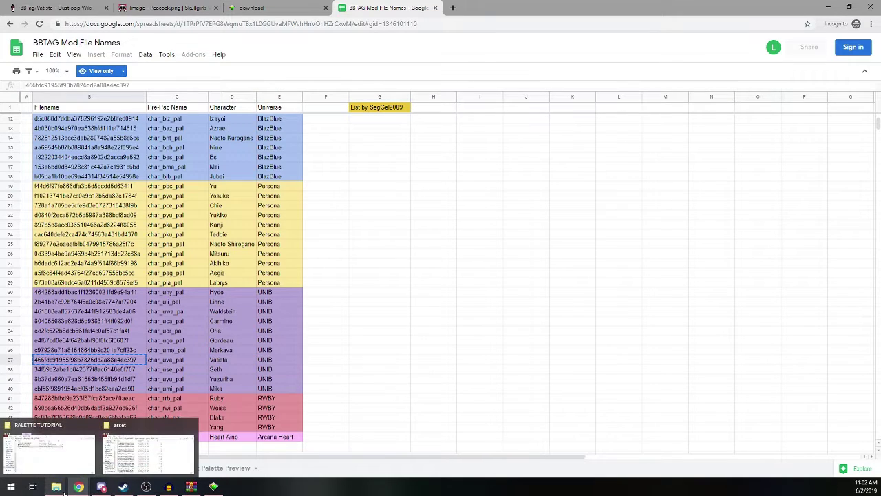
pyautogui.click(145, 451)
pyautogui.click(621, 119)
pyautogui.write('466fdc91955f98b7826dd2a88a4ec397')
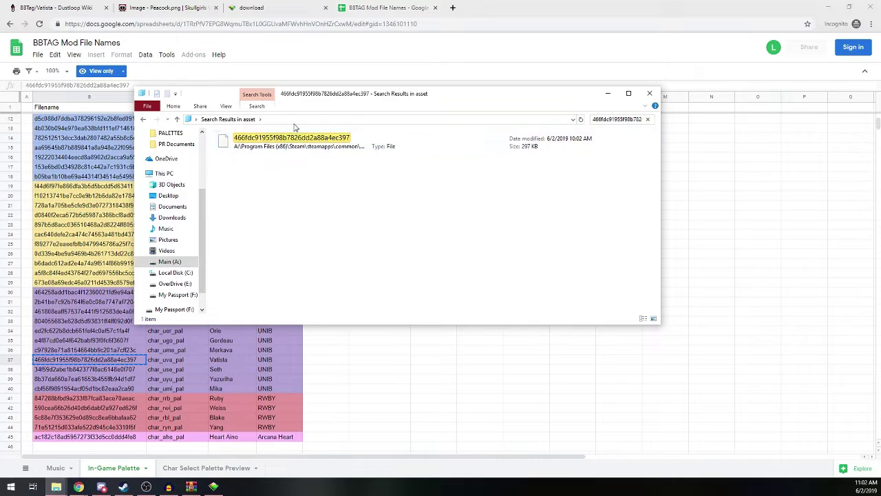
# Copy the found Vatista palette file from the search results into the PALETTE TUTORIAL folder
pyautogui.click(324, 152)
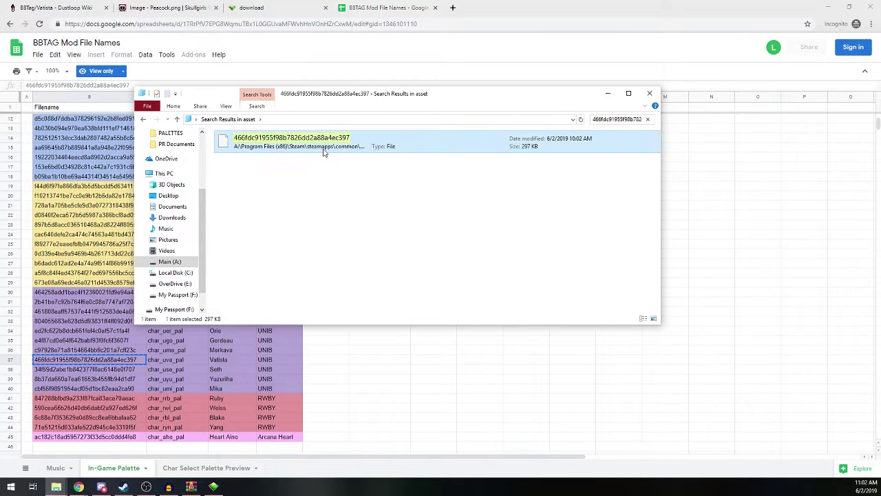
pyautogui.moveTo(56, 487)
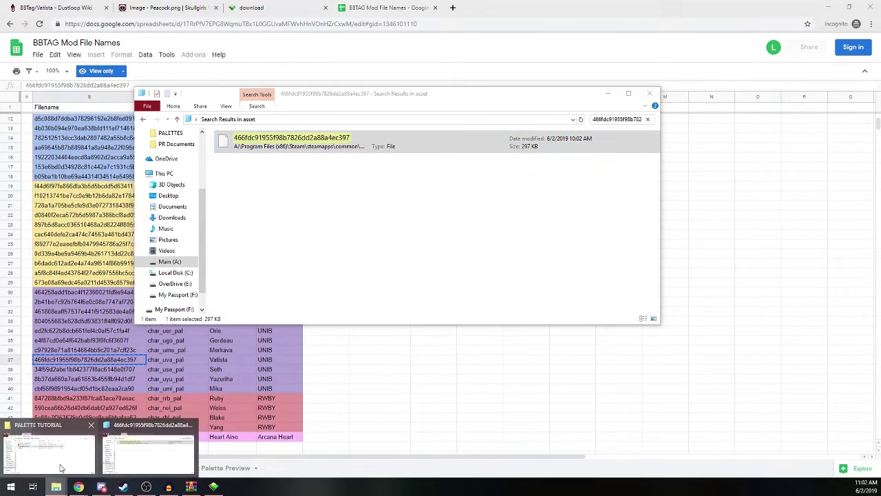
pyautogui.click(144, 448)
pyautogui.hotkey('ctrl', 'v')
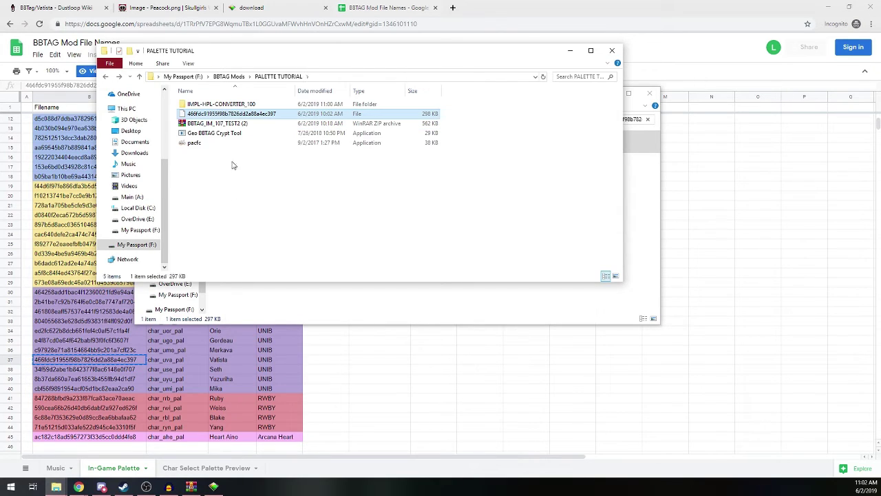
# Delete the BBTAG_IM_107_TEST2 (2) archive and decrypt the copied palette file with Geo BBTAG Crypt Tool, widening the name column
pyautogui.click(227, 124)
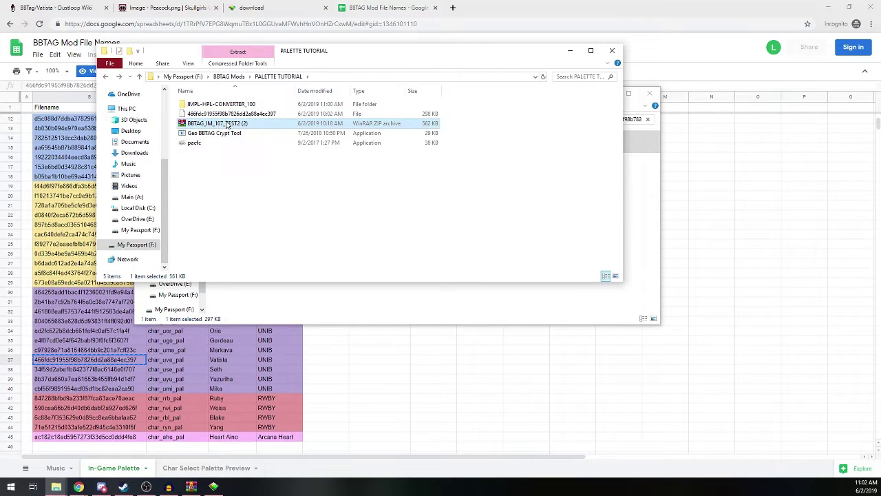
pyautogui.press('Delete')
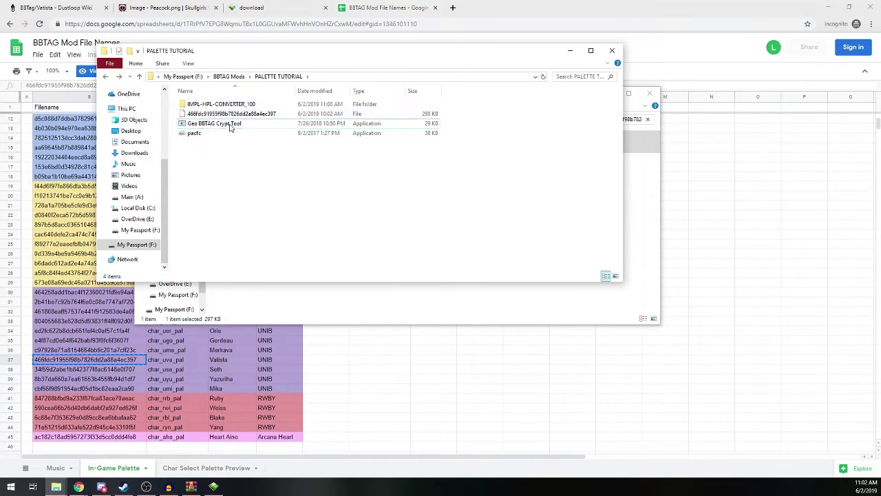
pyautogui.moveTo(207, 114); pyautogui.dragTo(213, 127)
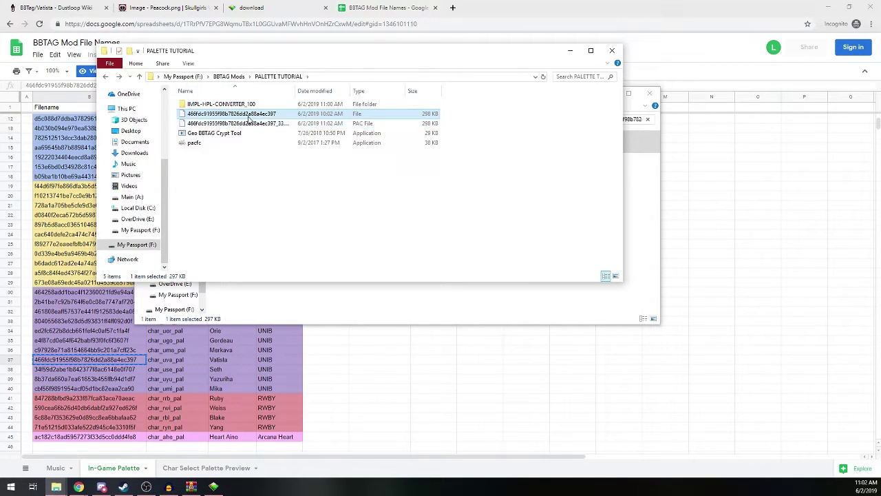
pyautogui.moveTo(296, 90); pyautogui.dragTo(349, 90)
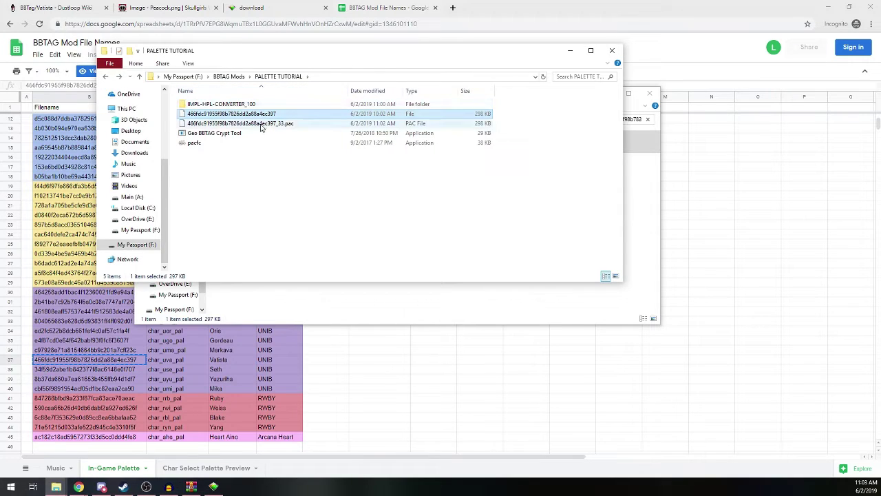
# Open the decrypted 466fdc91955f98b7826dd2a88a4ec397_33.pac with pacfc and look through its list of HPL files
pyautogui.moveTo(236, 129); pyautogui.dragTo(198, 143)
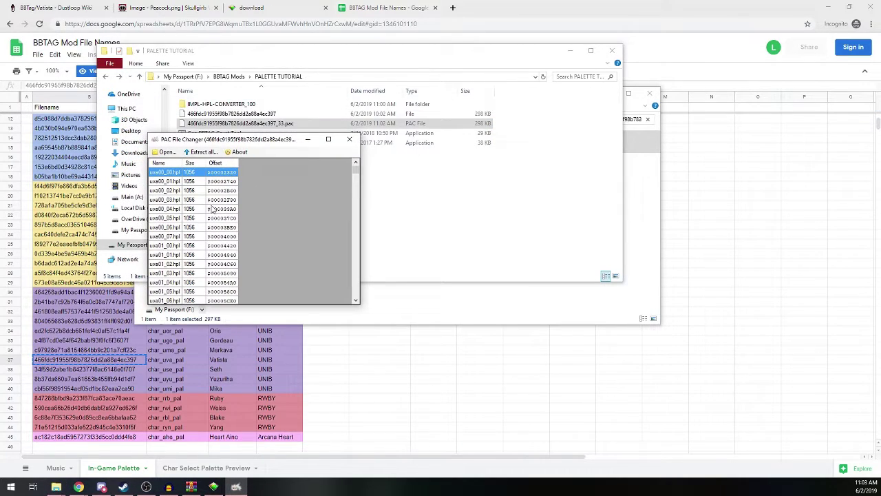
pyautogui.scroll(-14, 212, 209)
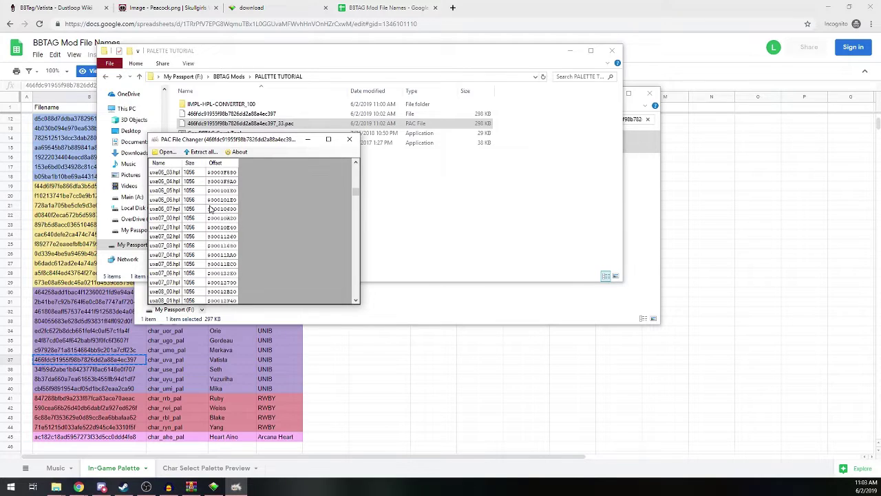
pyautogui.scroll(14, 212, 208)
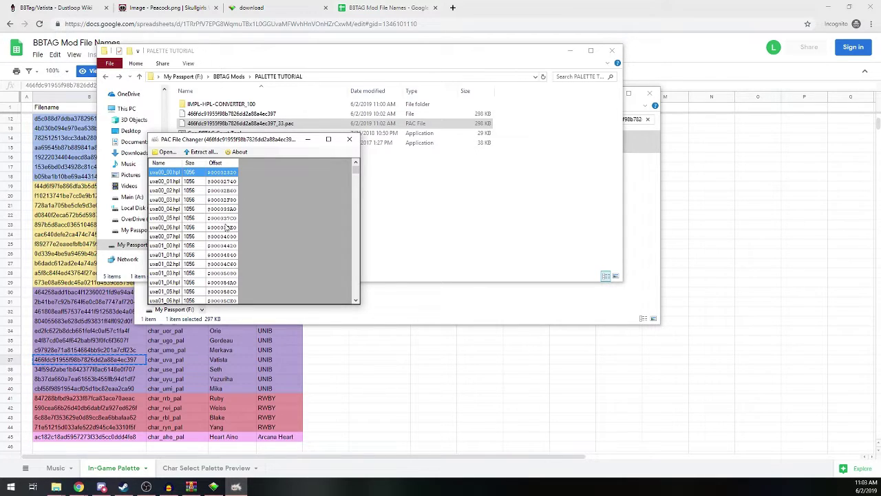
pyautogui.scroll(-20, 199, 193)
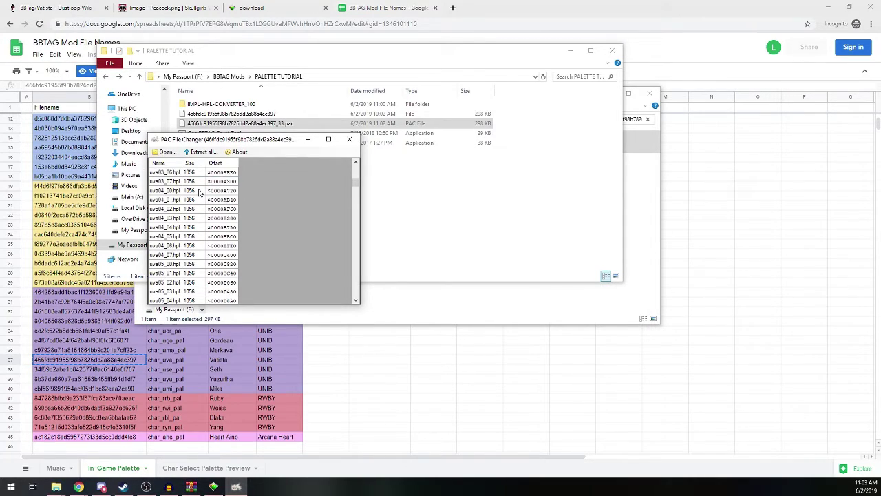
pyautogui.scroll(-20, 200, 192)
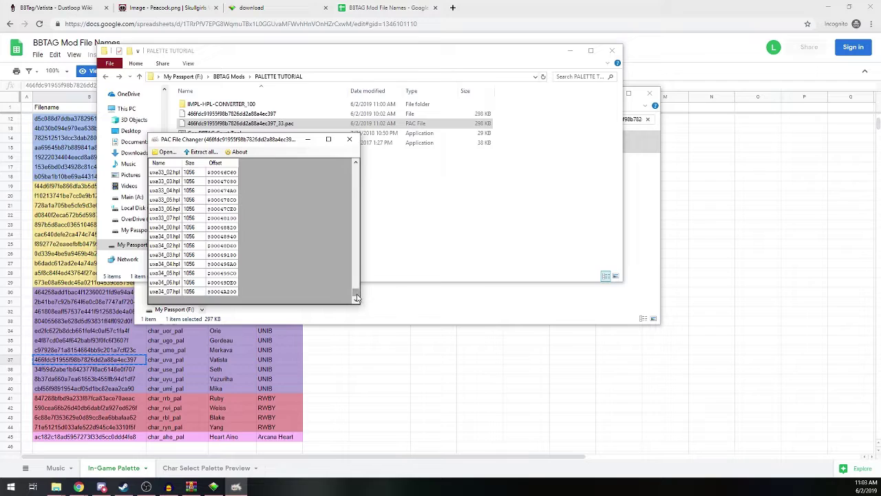
pyautogui.moveTo(357, 293); pyautogui.dragTo(356, 169)
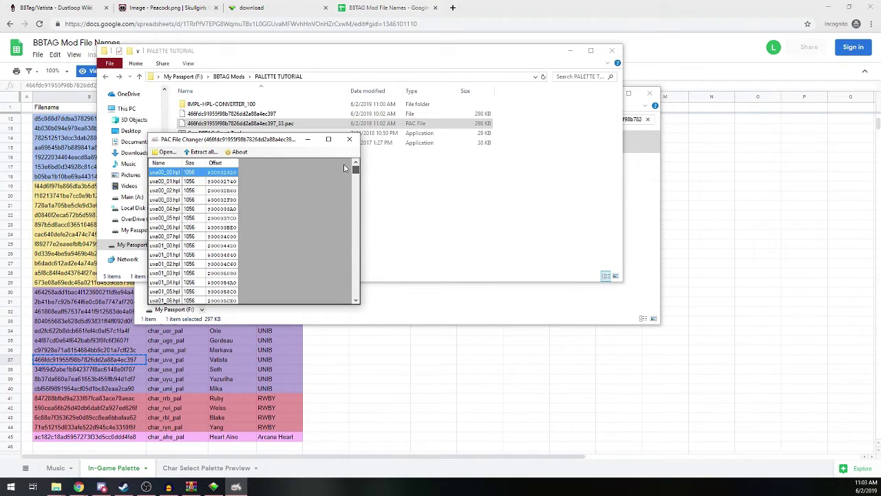
# Replace uva00_00.hpl in the PAC with the custom uva00_00.hpl from PALETTE TUTORIAL\IMPL-HPL-CONVERTER_100
pyautogui.rightClick(167, 176)
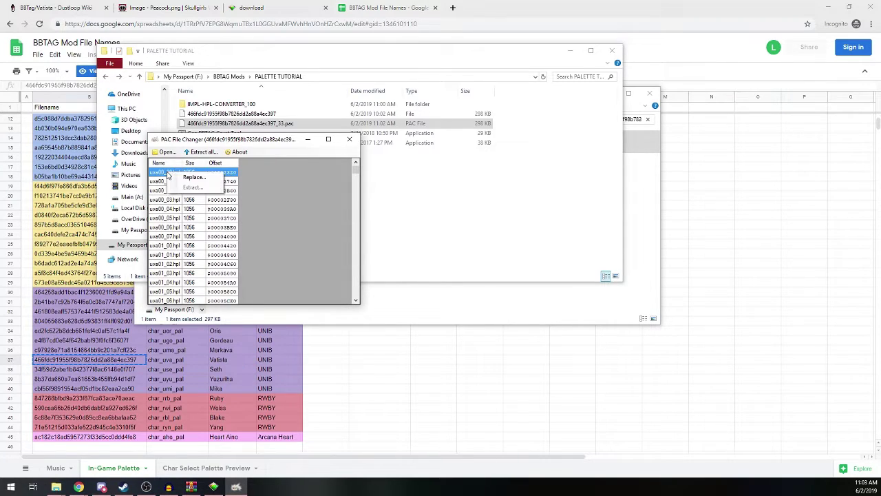
pyautogui.click(168, 177)
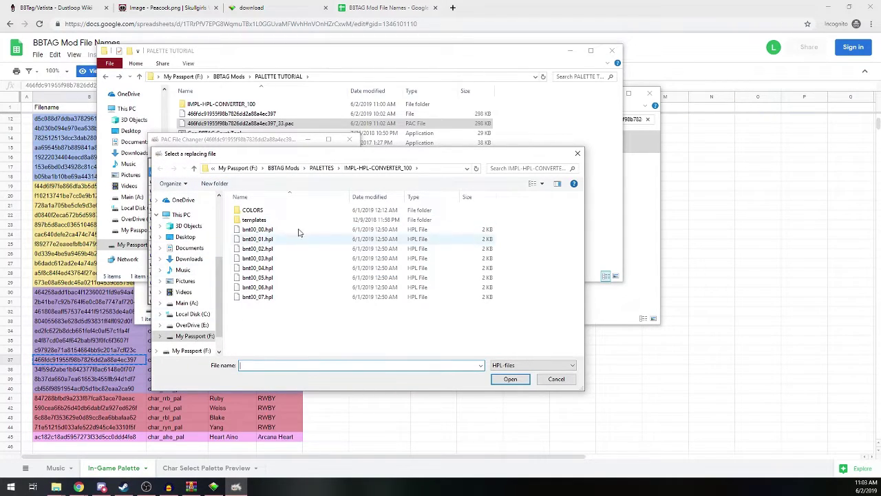
pyautogui.click(321, 169)
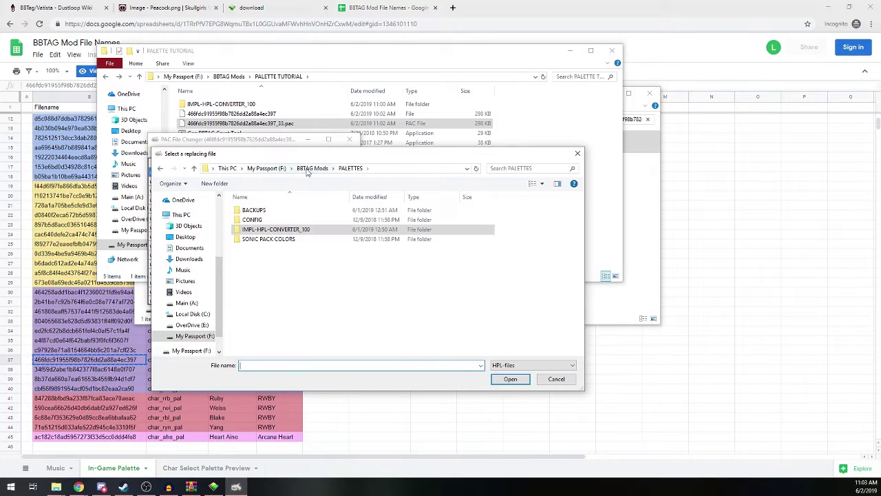
pyautogui.click(303, 168)
pyautogui.doubleClick(277, 243)
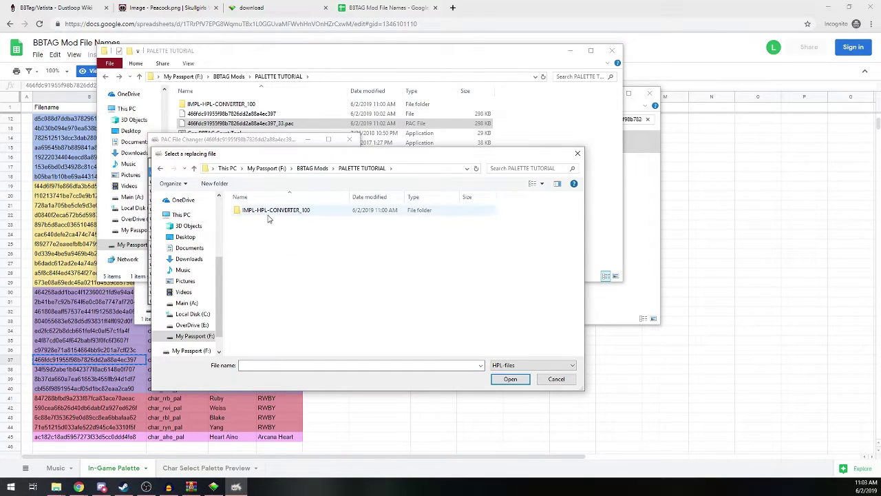
pyautogui.doubleClick(267, 212)
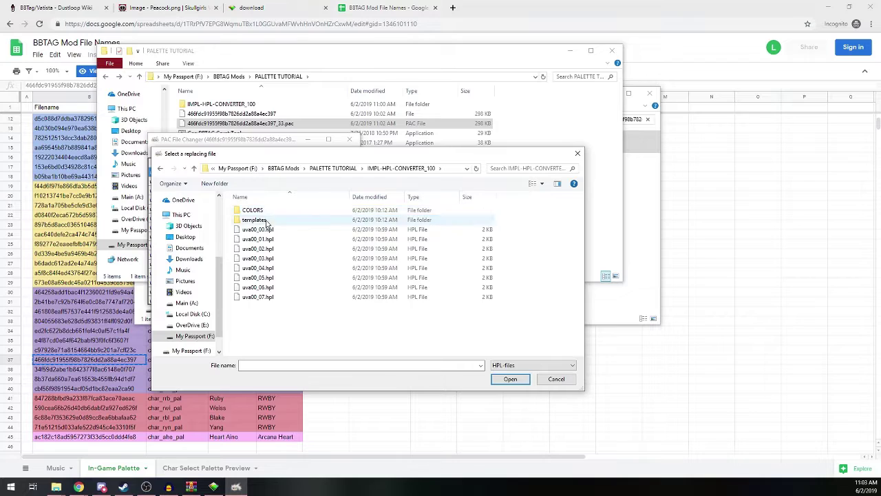
pyautogui.click(262, 229)
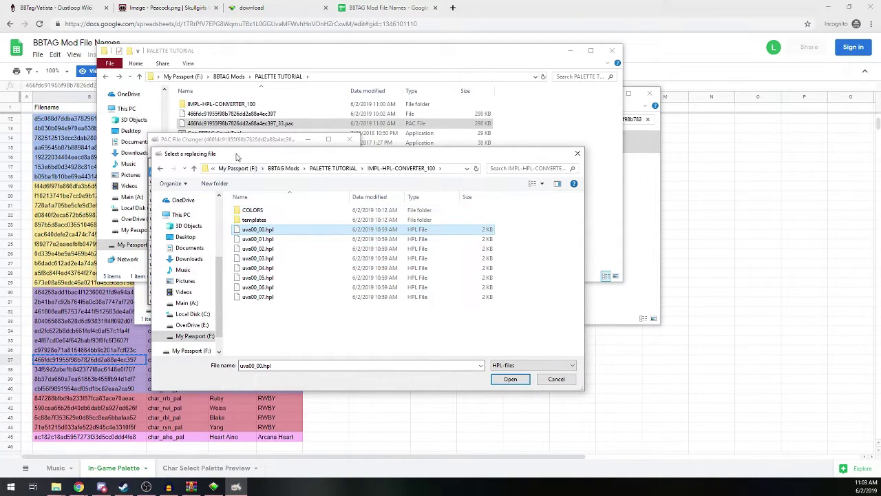
pyautogui.moveTo(237, 157); pyautogui.dragTo(222, 186)
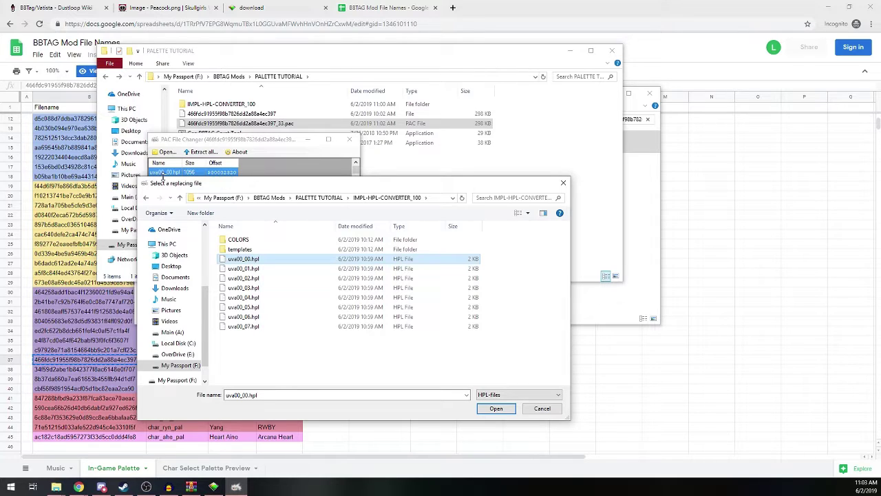
pyautogui.click(493, 407)
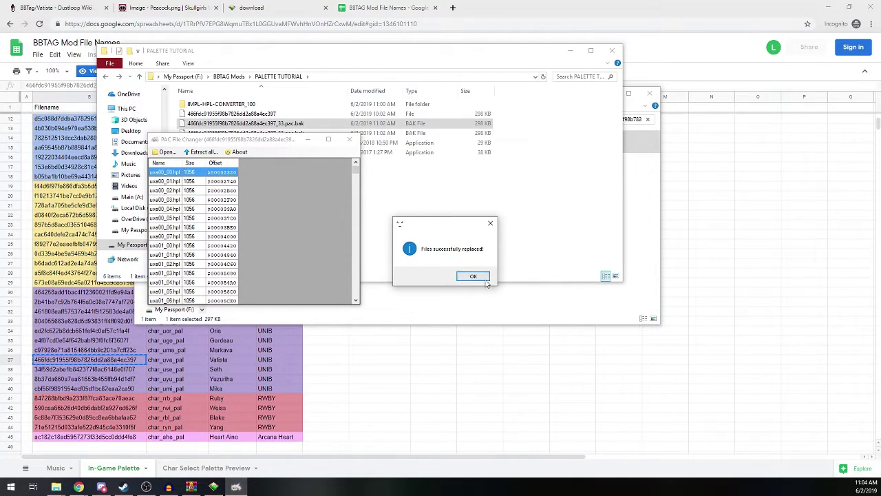
pyautogui.click(475, 276)
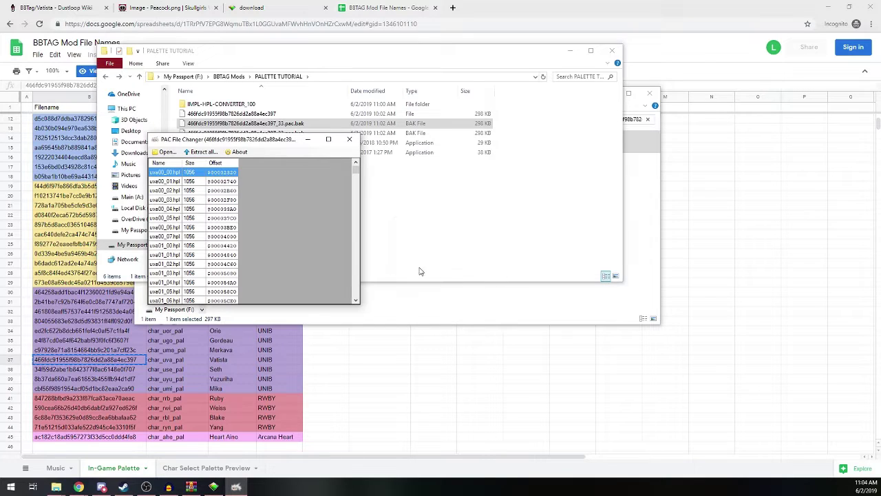
# Replace uva00_01.hpl in the PAC with the custom uva00_01.hpl from the same converter folder
pyautogui.rightClick(176, 192)
pyautogui.click(207, 188)
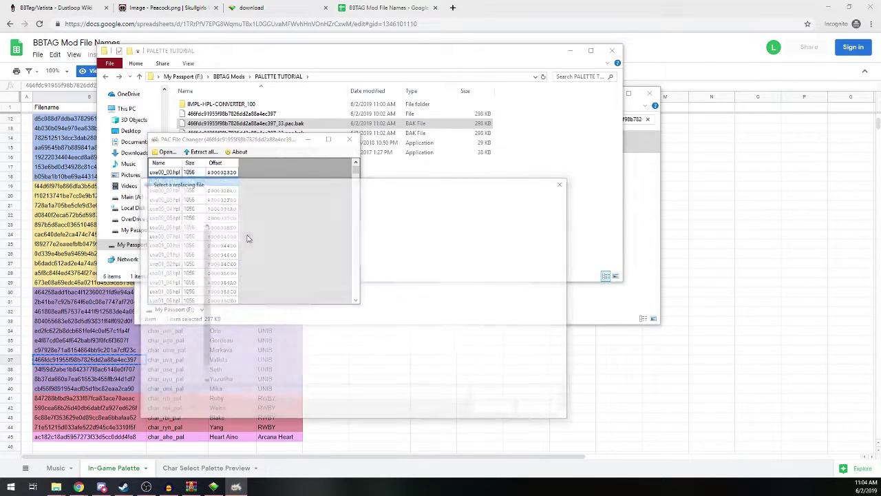
pyautogui.doubleClick(245, 269)
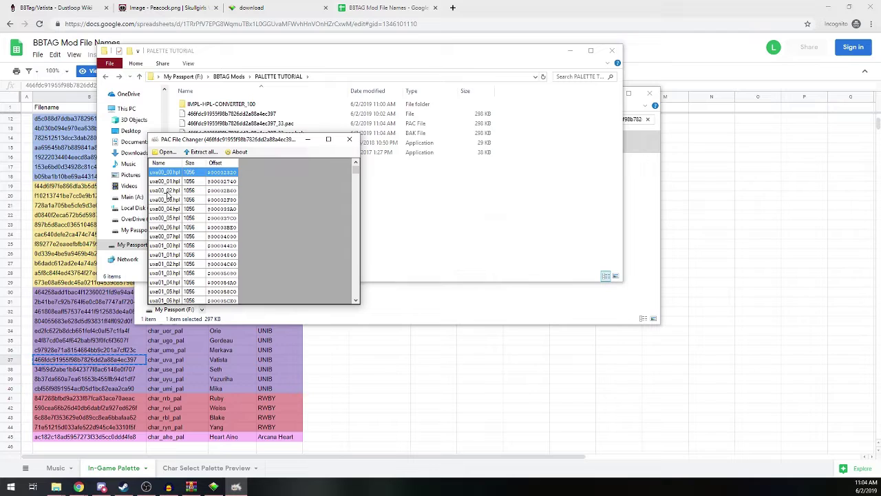
# Replace uva00_02.hpl and uva00_03.hpl in the PAC with the matching custom HPL files from IMPL-HPL-CONVERTER_100
pyautogui.rightClick(167, 193)
pyautogui.click(189, 198)
pyautogui.doubleClick(246, 278)
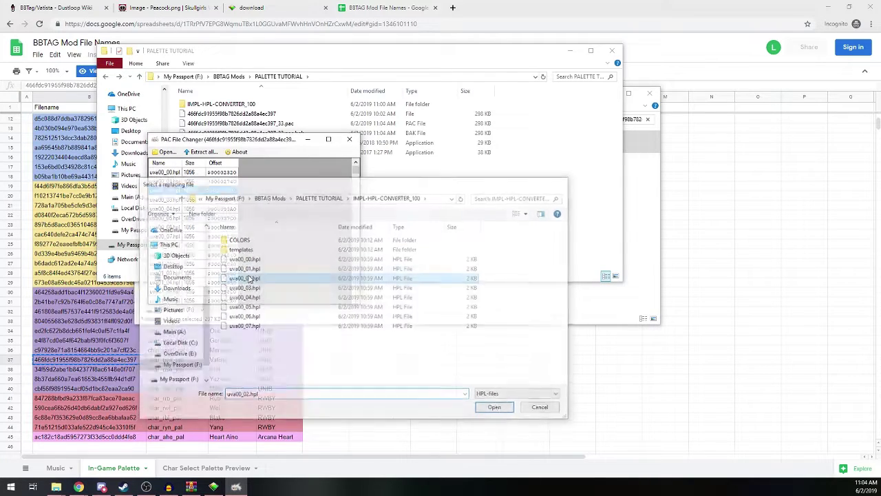
pyautogui.click(472, 274)
pyautogui.rightClick(169, 200)
pyautogui.click(174, 208)
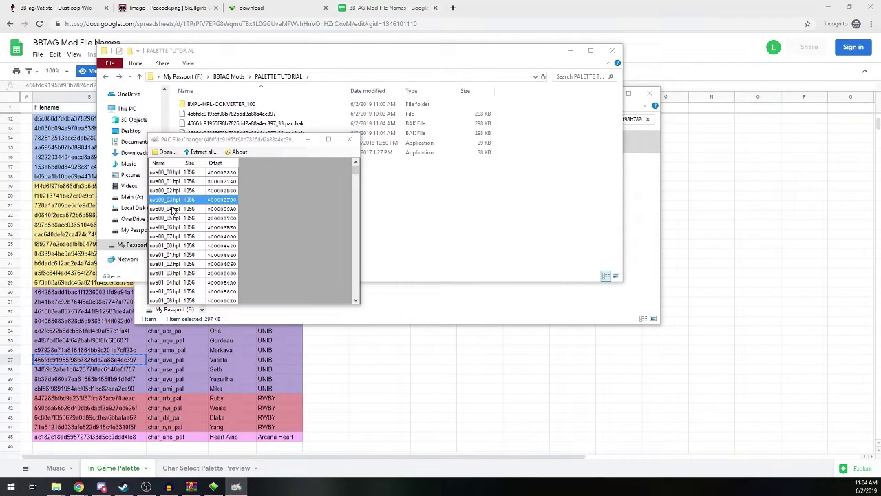
pyautogui.click(252, 288)
pyautogui.press('Return')
# Replace uva00_04.hpl and uva00_05.hpl in the PAC with the matching custom HPL files from the converter folder
pyautogui.rightClick(172, 210)
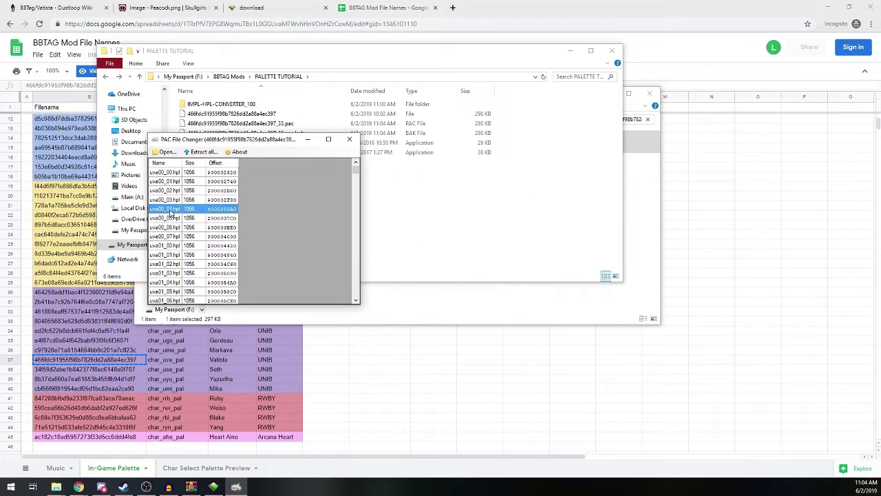
pyautogui.click(194, 215)
pyautogui.doubleClick(261, 308)
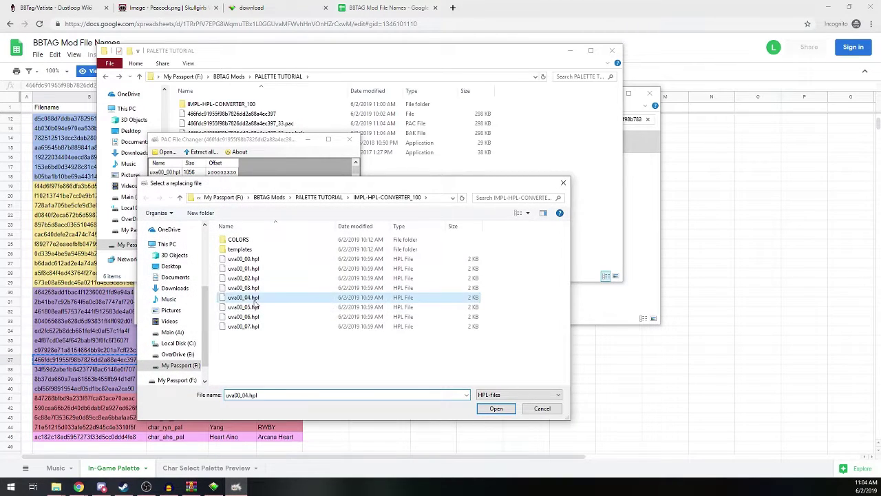
pyautogui.rightClick(178, 219)
pyautogui.click(199, 224)
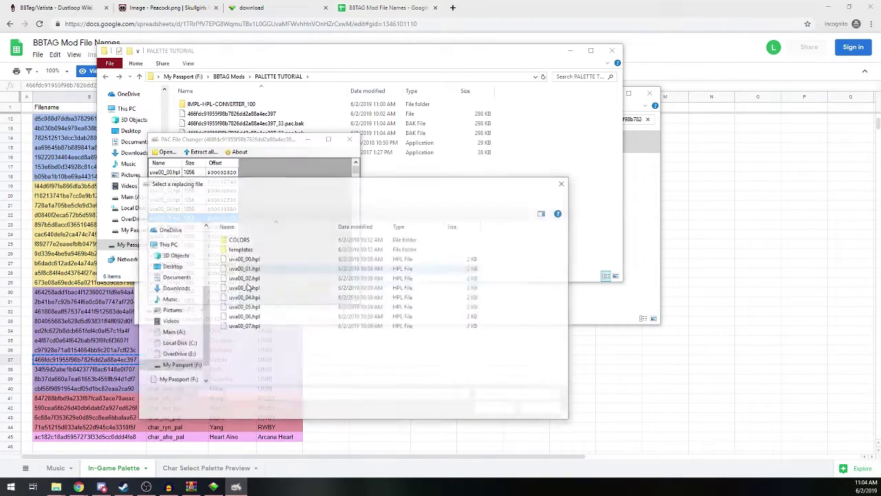
pyautogui.doubleClick(227, 309)
# Replace uva00_06.hpl and uva00_07.hpl in the PAC with their custom versions and close PAC File Changer
pyautogui.rightClick(178, 227)
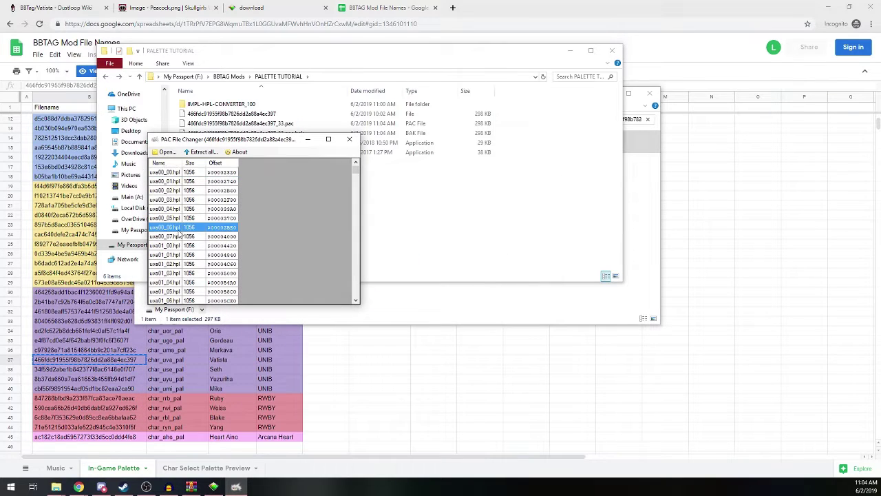
pyautogui.click(199, 232)
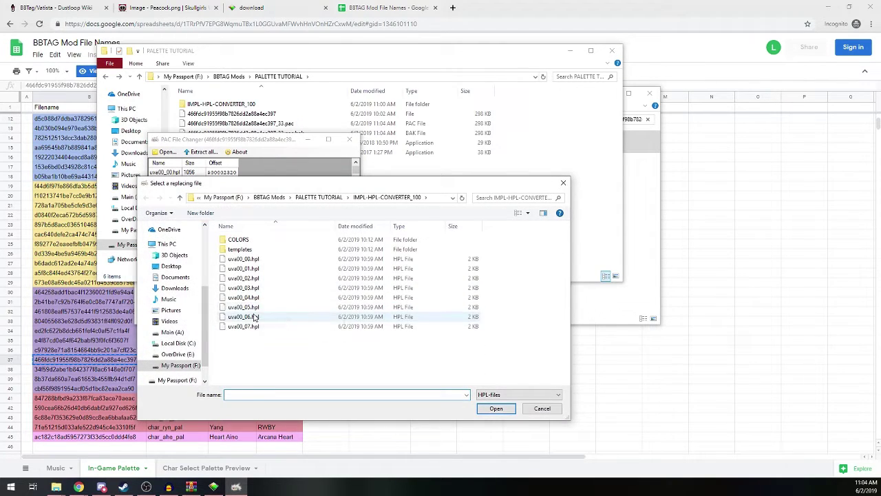
pyautogui.doubleClick(242, 317)
pyautogui.rightClick(178, 237)
pyautogui.click(199, 244)
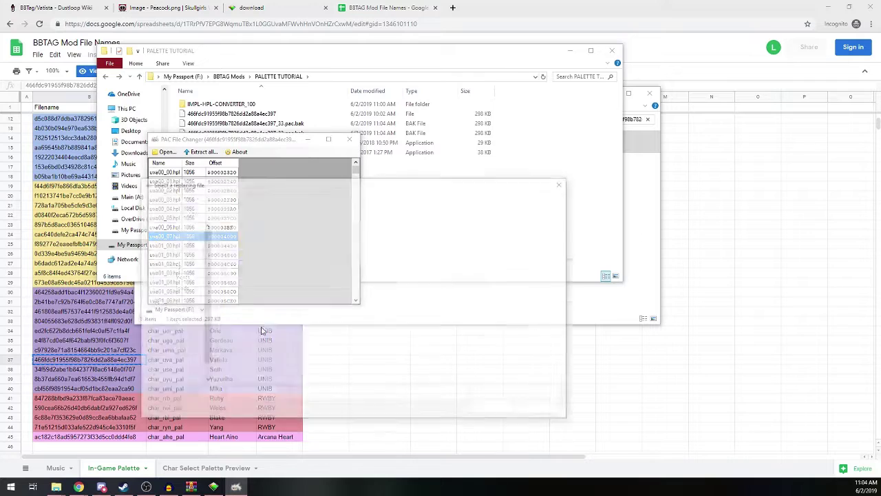
pyautogui.doubleClick(251, 328)
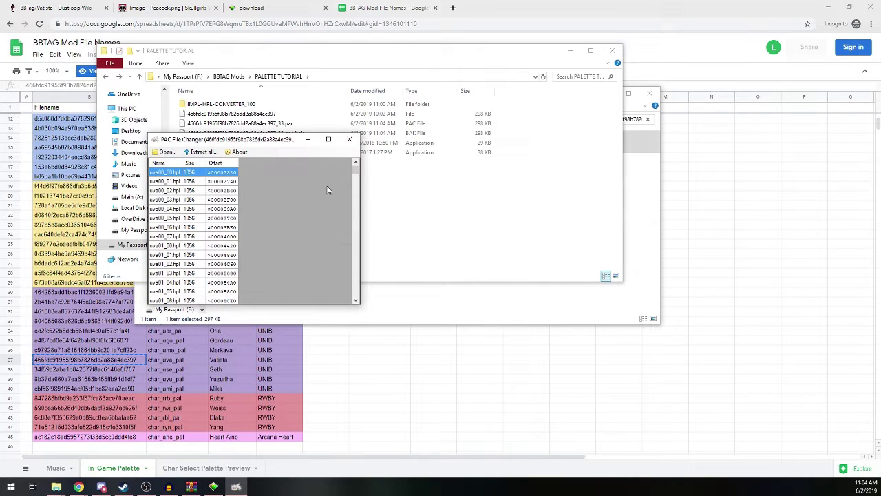
pyautogui.click(351, 142)
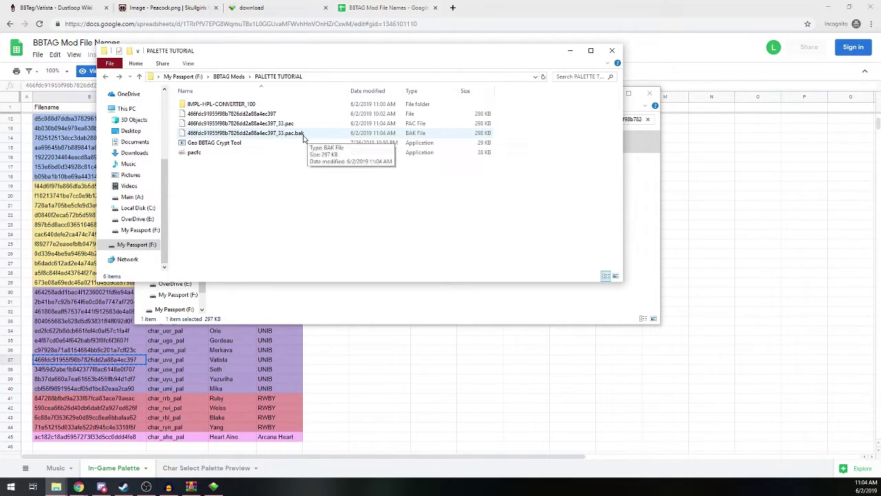
# Create a folder named Backups in PALETTE TUTORIAL and copy the original 466fdc91955f98b7826dd2a88a4ec397 file into it
pyautogui.click(254, 114)
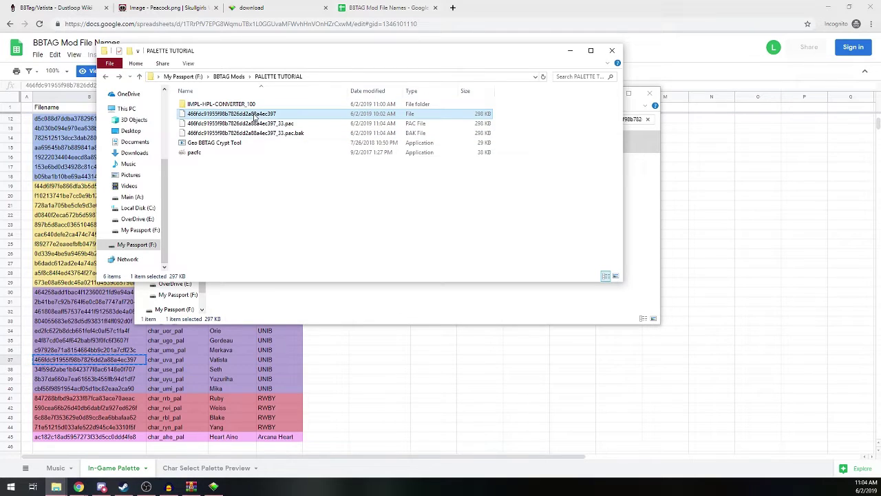
pyautogui.keyDown('ctrl'); pyautogui.click(273, 136); pyautogui.keyUp('ctrl')
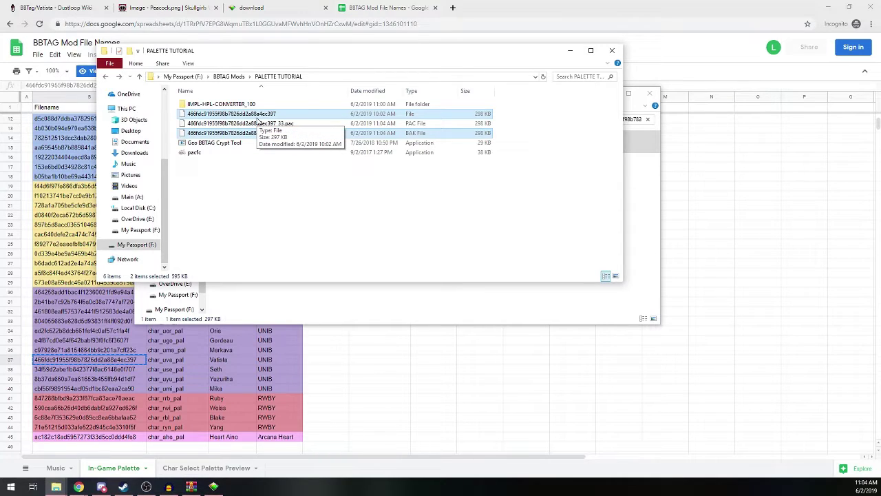
pyautogui.click(285, 181)
pyautogui.click(265, 115)
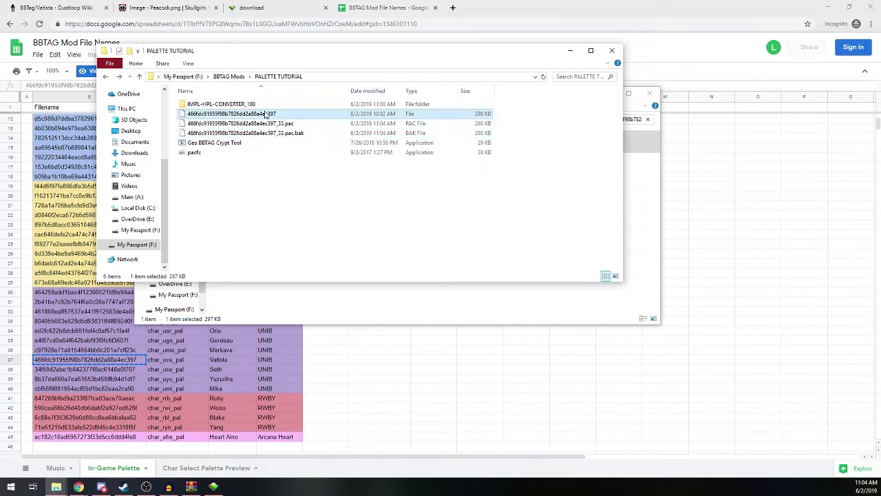
pyautogui.rightClick(241, 199)
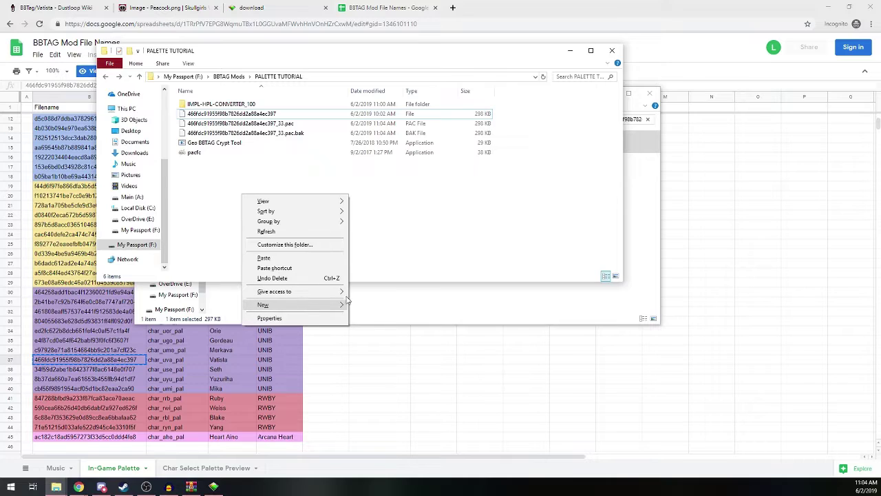
pyautogui.moveTo(347, 301)
pyautogui.click(379, 306)
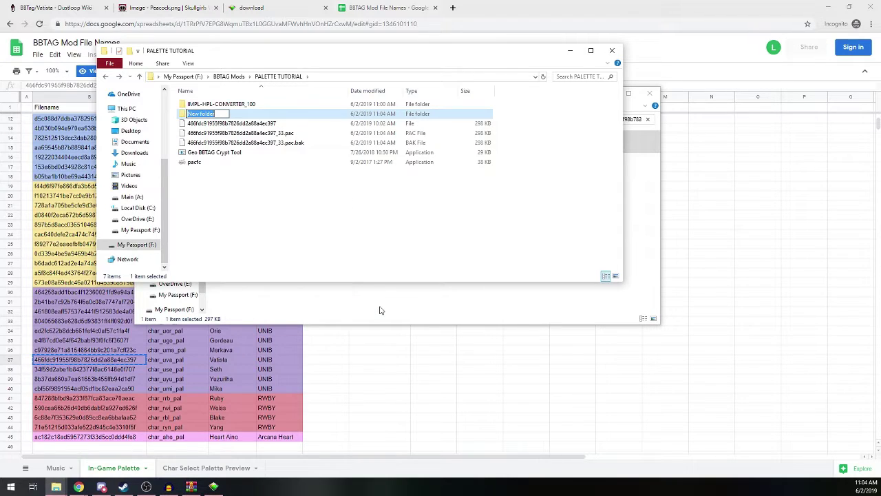
pyautogui.write('Backups')
pyautogui.press('Return')
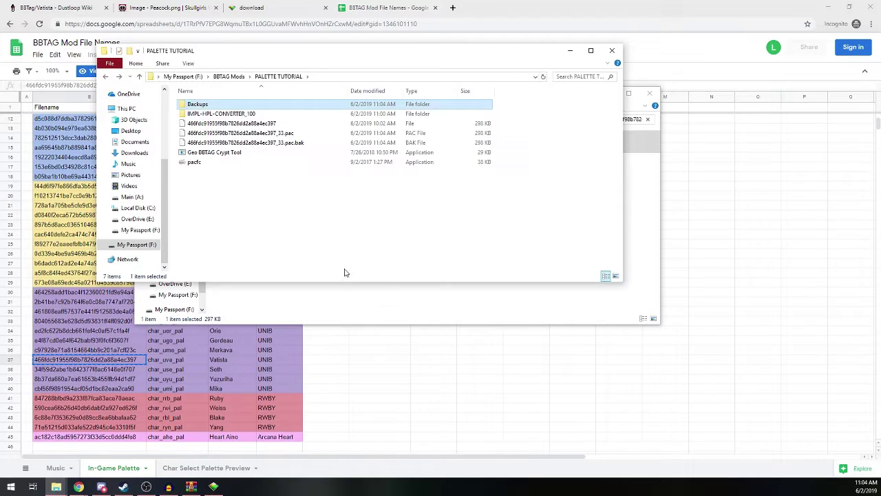
pyautogui.doubleClick(215, 108)
pyautogui.hotkey('ctrl', 'v')
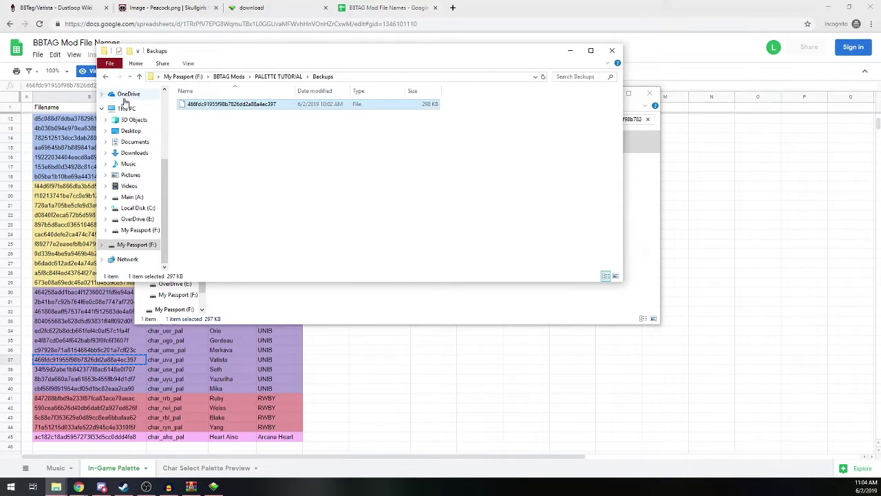
# Create a folder named Vatista inside Backups and move the copied palette file into it
pyautogui.rightClick(204, 125)
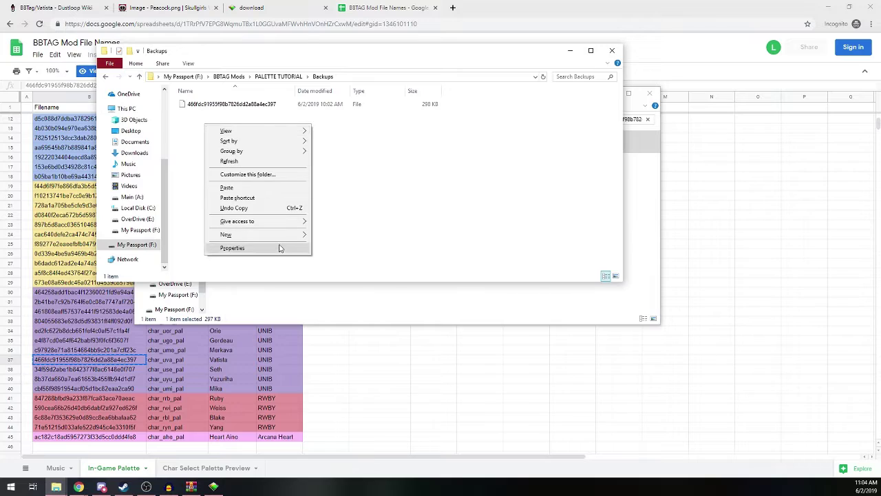
pyautogui.click(320, 236)
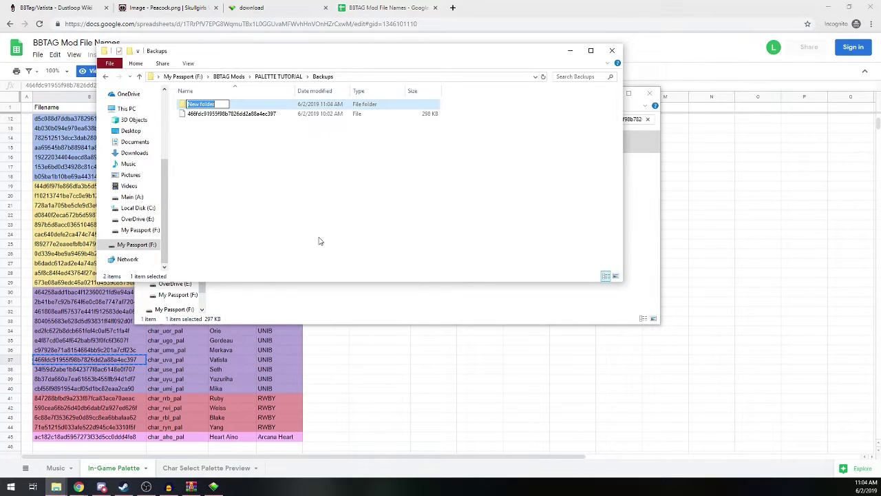
pyautogui.write('Vatista')
pyautogui.press('Return')
pyautogui.moveTo(253, 115); pyautogui.dragTo(252, 107)
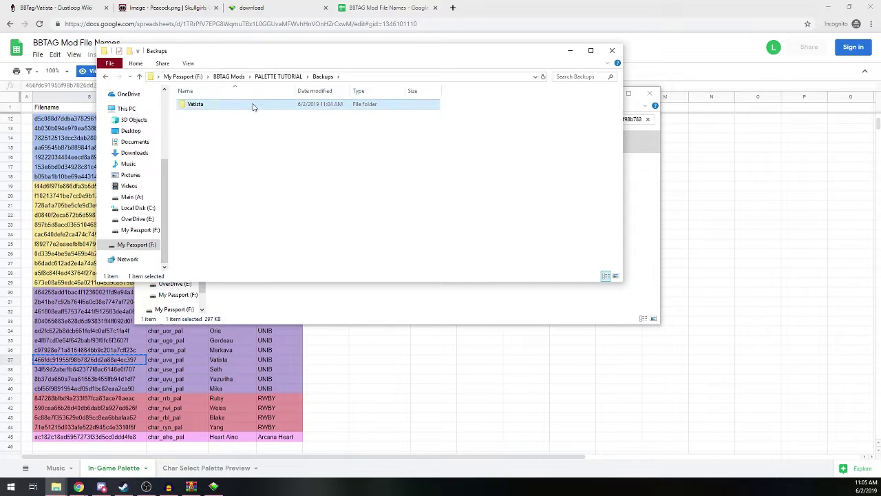
pyautogui.doubleClick(253, 105)
pyautogui.rightClick(244, 148)
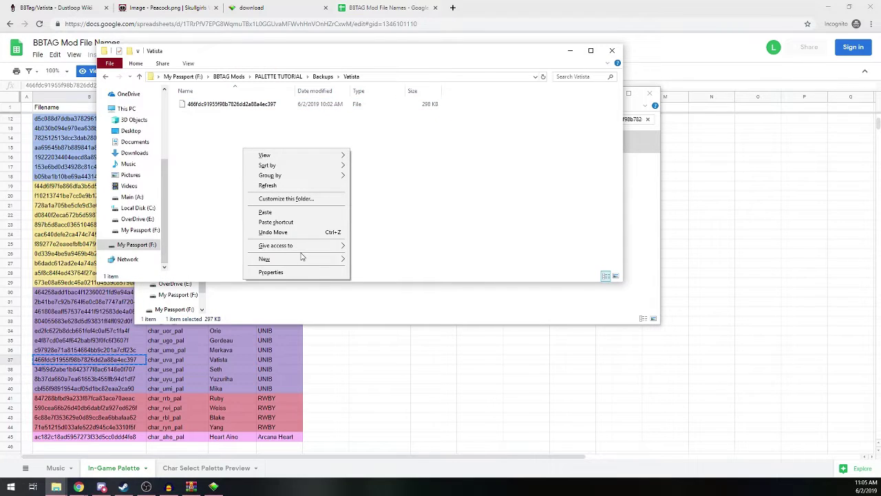
pyautogui.click(369, 260)
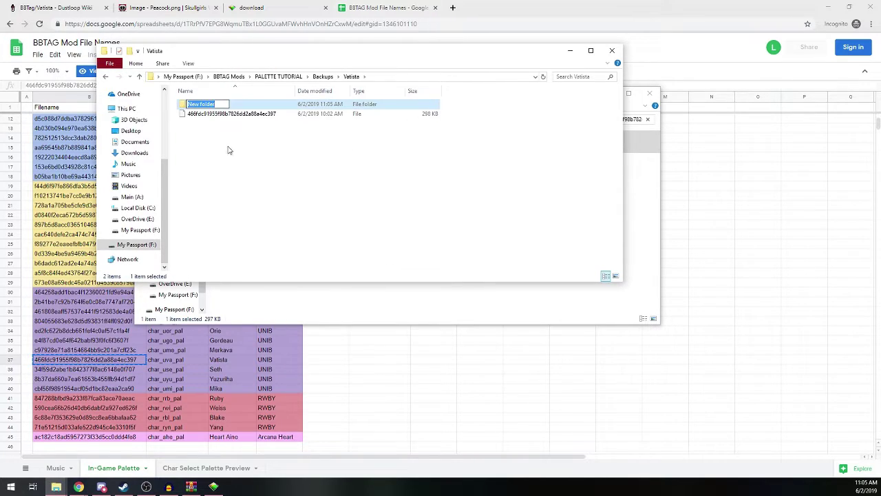
pyautogui.press('Escape')
pyautogui.press('Delete')
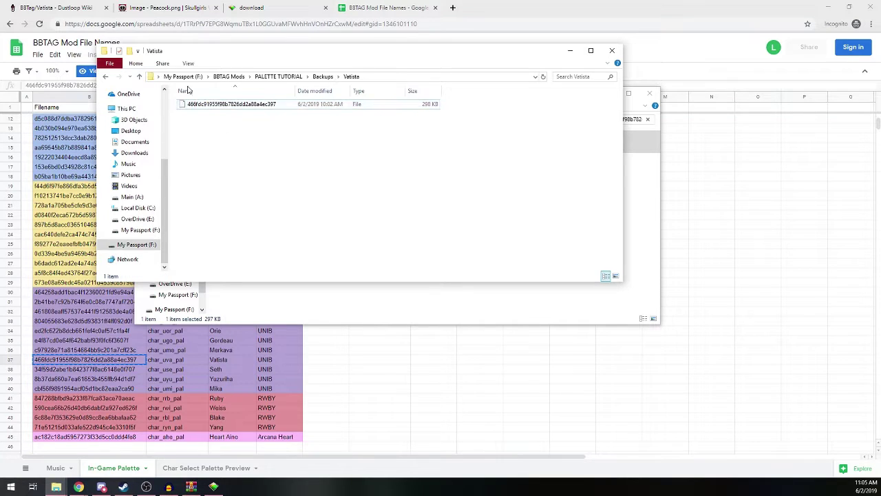
# Delete the original 466fdc91955f98b7826dd2a88a4ec397 file and the .pac.bak file from the PALETTE TUTORIAL folder
pyautogui.click(106, 78)
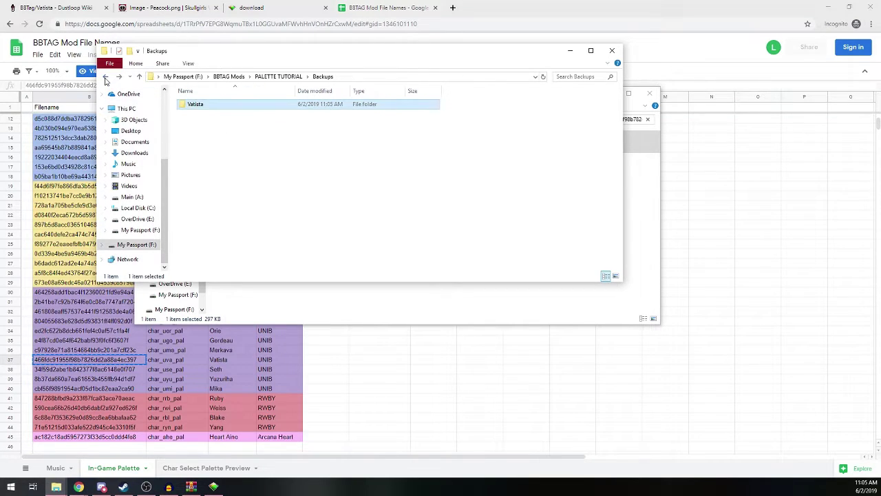
pyautogui.click(105, 79)
pyautogui.click(224, 123)
pyautogui.keyDown('ctrl'); pyautogui.click(222, 143); pyautogui.keyUp('ctrl')
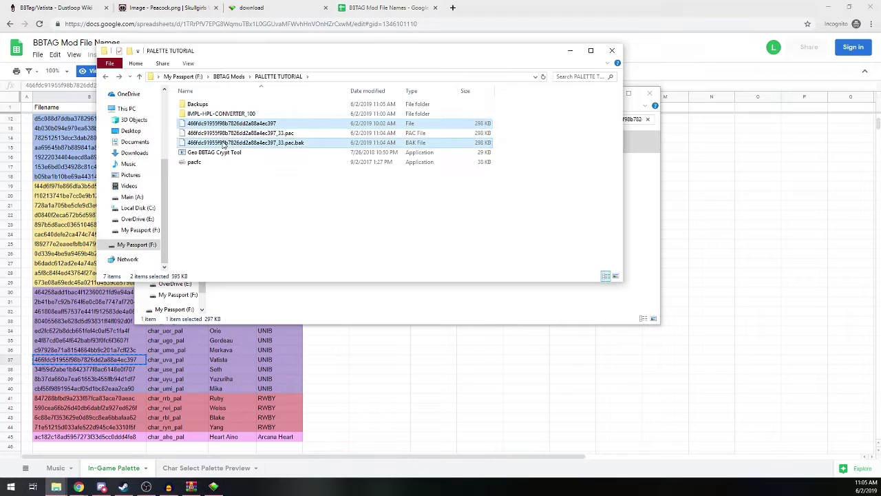
pyautogui.press('Delete')
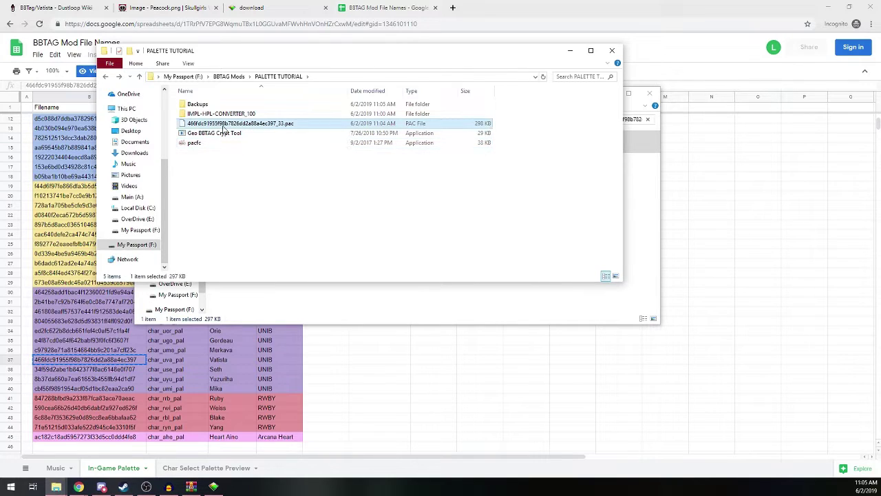
# Encrypt the modified .pac with Geo BBTAG Crypt Tool and overwrite 466fdc91955f98b7826dd2a88a4ec397 in the game's asset folder with the encrypted file
pyautogui.moveTo(223, 129); pyautogui.dragTo(220, 136)
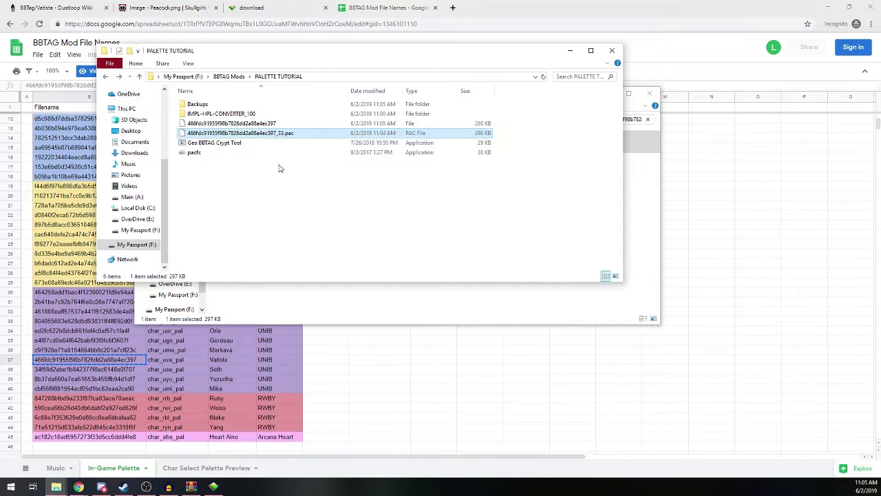
pyautogui.click(256, 128)
pyautogui.click(623, 167)
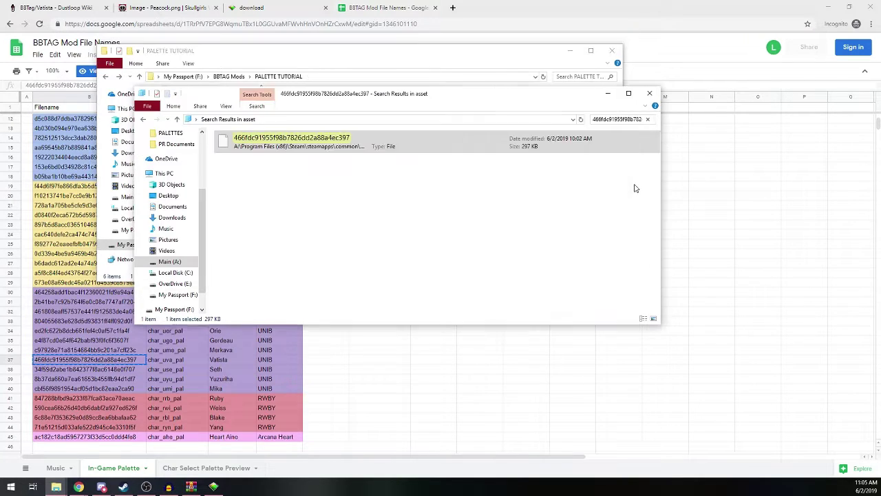
pyautogui.click(646, 119)
pyautogui.click(394, 78)
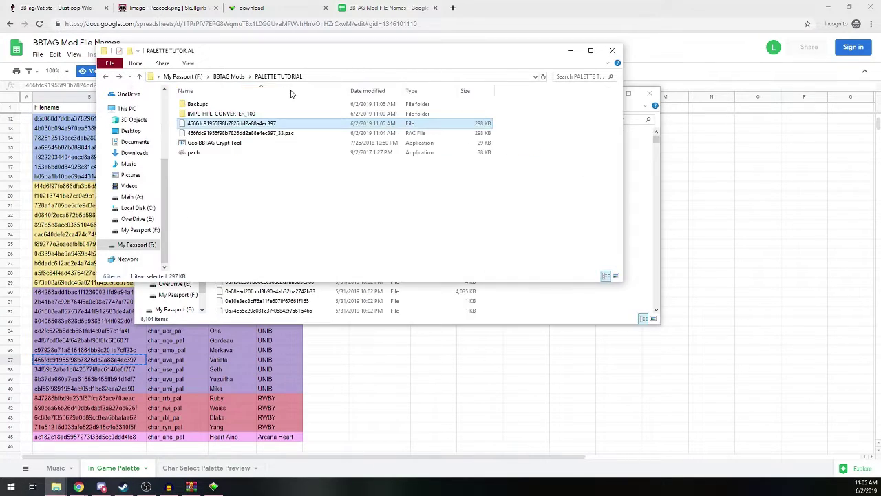
pyautogui.moveTo(413, 123); pyautogui.dragTo(610, 199)
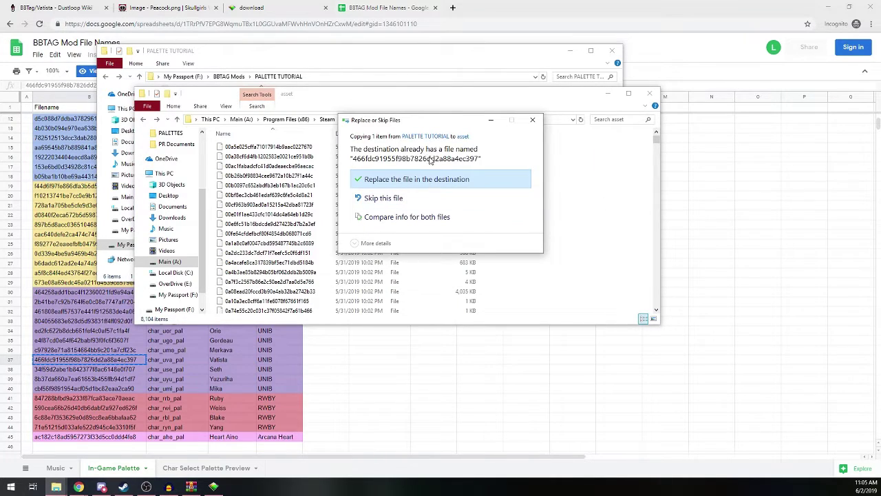
pyautogui.click(415, 179)
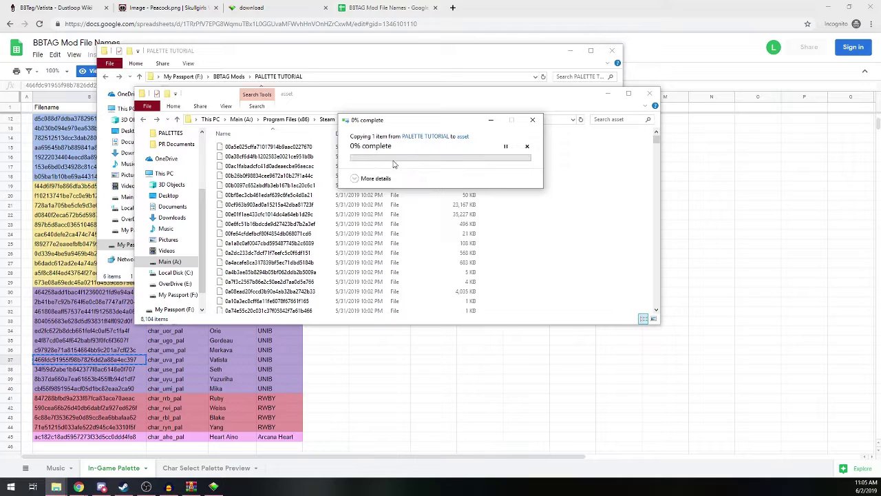
# Delete 466fdc91955f98b7826dd2a88a4ec397_33.pac from PALETTE TUTORIAL and switch to the BBTAG Mod File Names spreadsheet
pyautogui.click(341, 67)
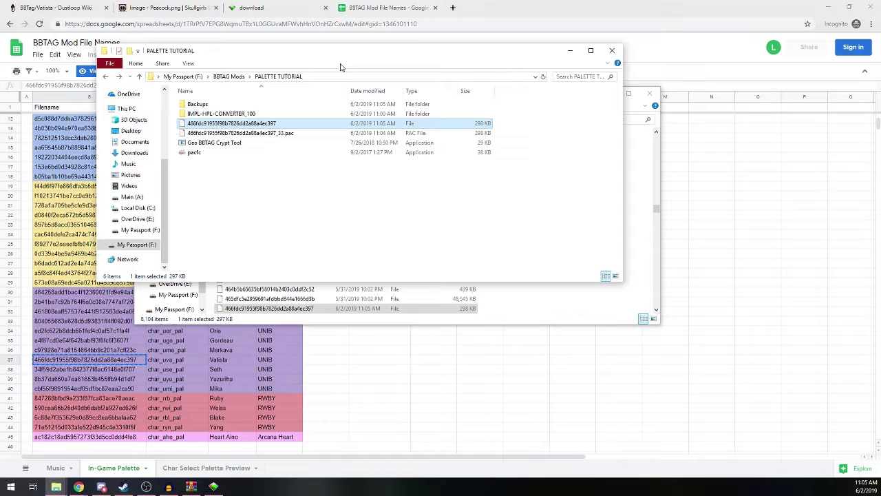
pyautogui.click(232, 134)
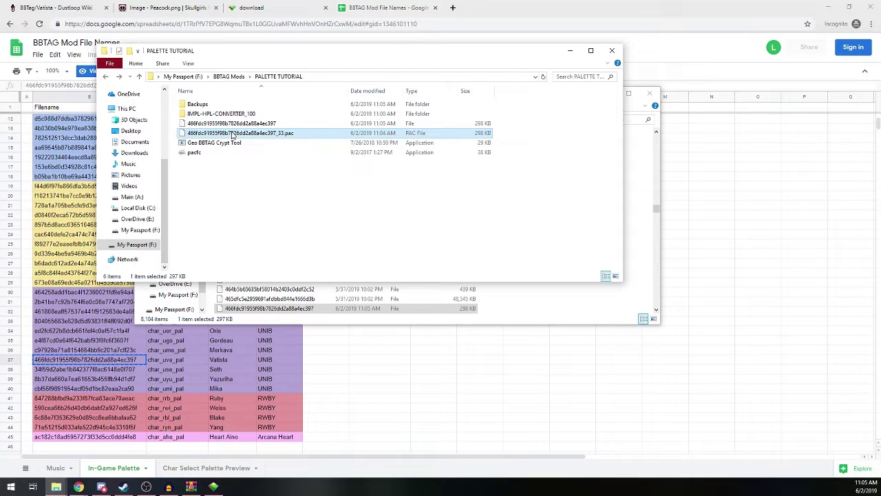
pyautogui.press('Delete')
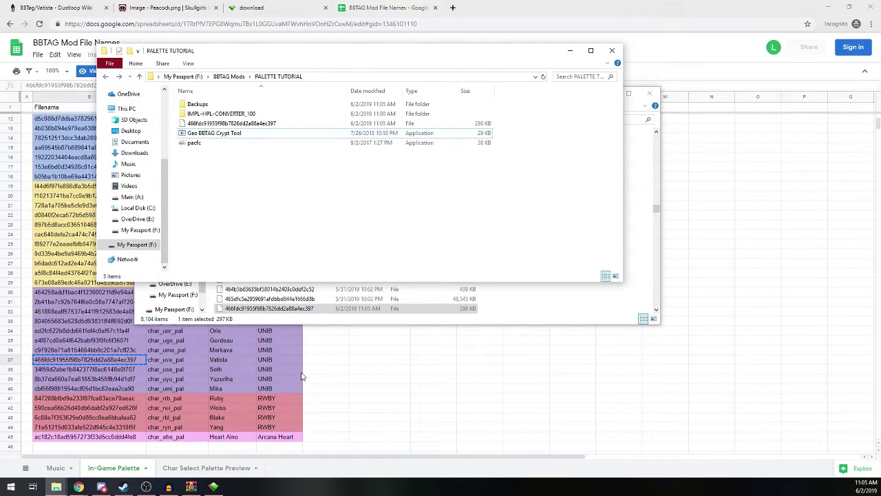
pyautogui.click(301, 373)
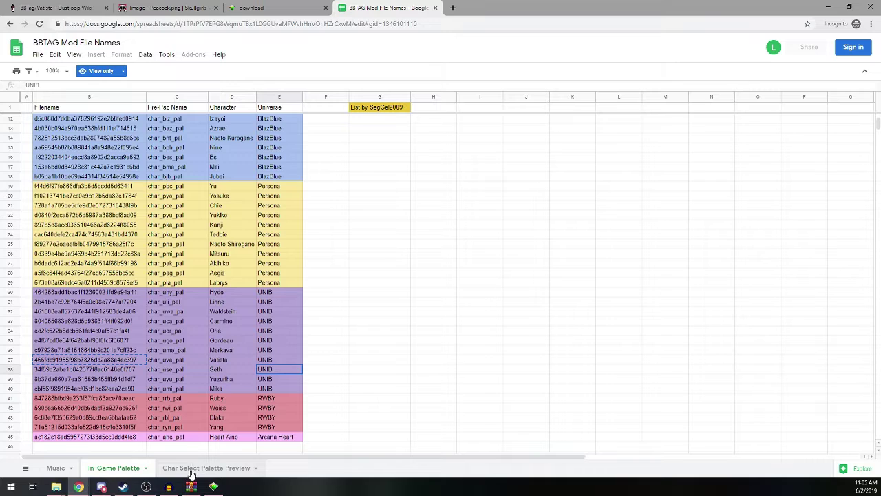
# Copy Vatista's filename, 8b3e376cf6177516c39b89ffe51afaa0, from the Char Select Palette Preview sheet
pyautogui.click(193, 470)
pyautogui.click(125, 468)
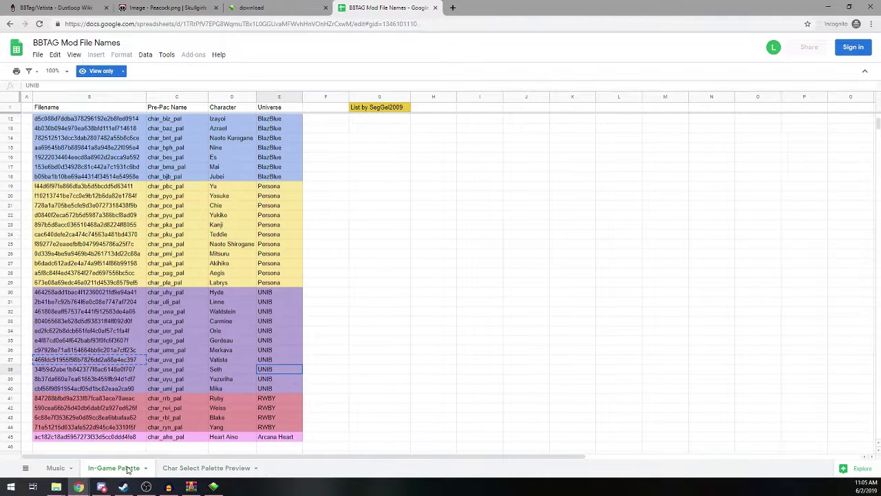
pyautogui.click(185, 471)
pyautogui.scroll(-5, 231, 385)
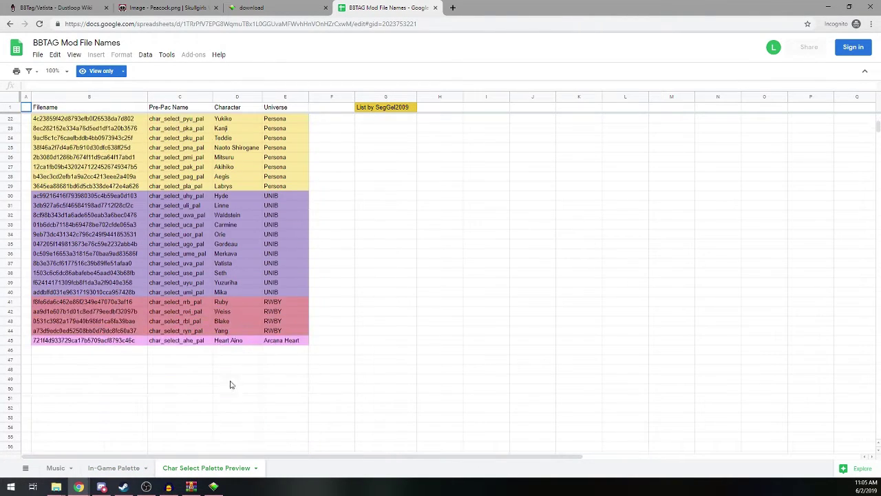
pyautogui.click(119, 263)
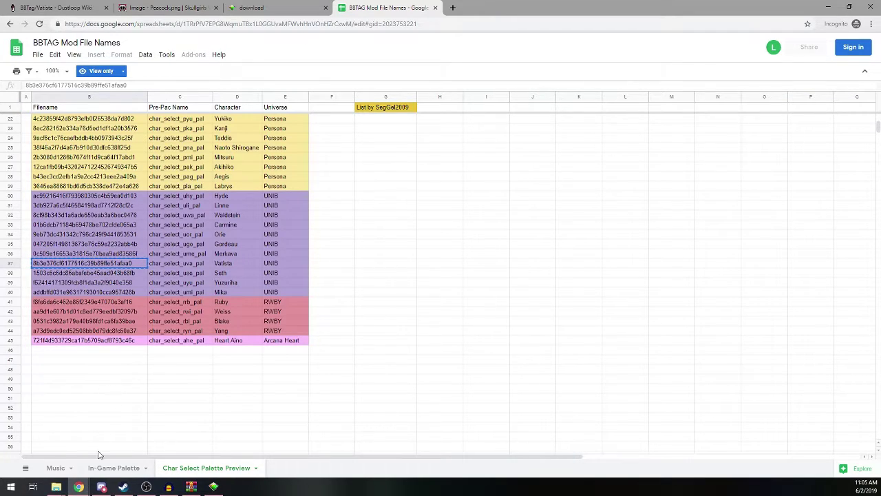
# Search the game's asset folder for 8b3e376cf6177516c39b89ffe51afaa0 and copy that file into the PALETTE TUTORIAL folder
pyautogui.moveTo(57, 487)
pyautogui.click(151, 444)
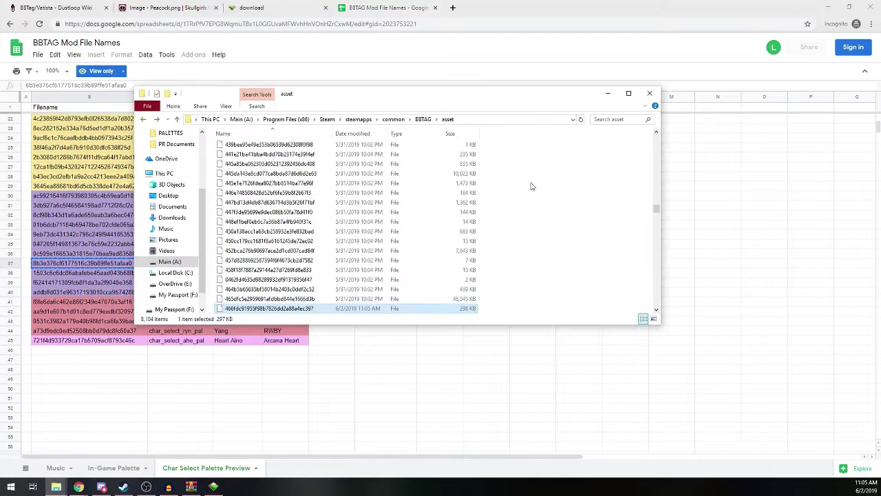
pyautogui.click(609, 121)
pyautogui.write('8b3e376cf6177516c39b89ffe51afaa0')
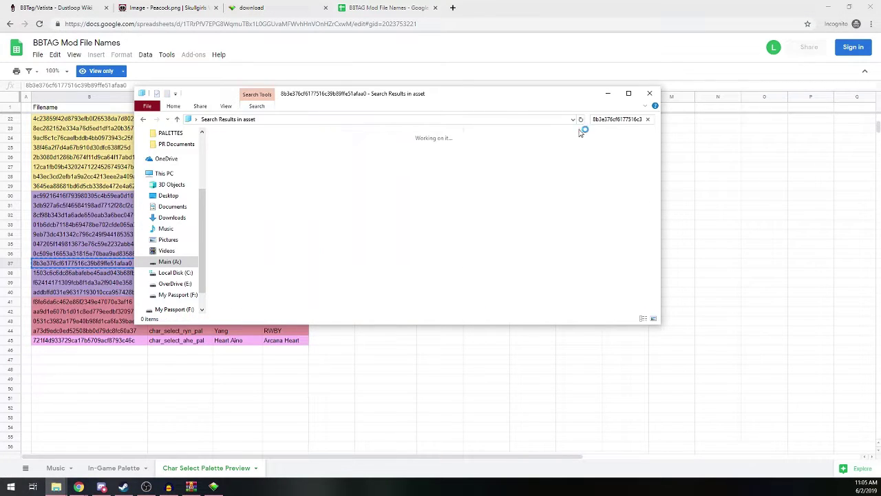
pyautogui.moveTo(56, 486)
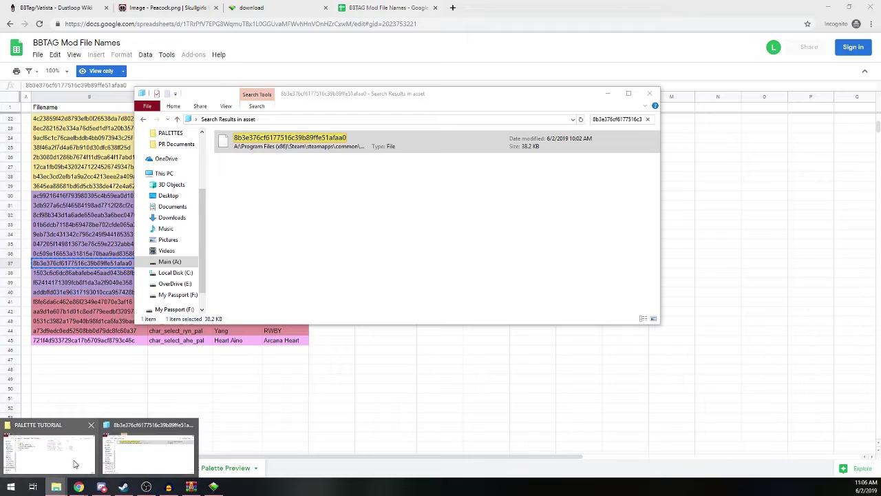
pyautogui.click(74, 461)
pyautogui.hotkey('ctrl', 'v')
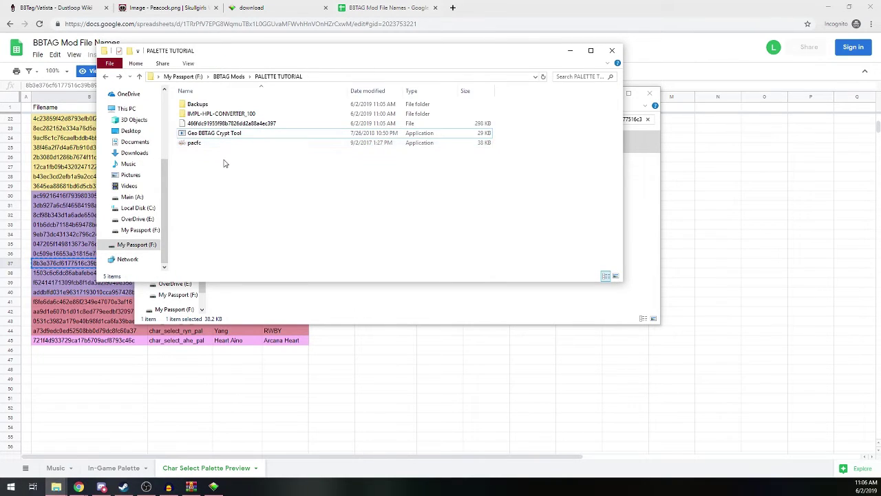
# Decrypt 8b3e376cf6177516c39b89ffe51afaa0 with Geo BBTAG Crypt Tool and open the resulting .pac in PAC File Changer
pyautogui.moveTo(223, 128); pyautogui.dragTo(210, 163)
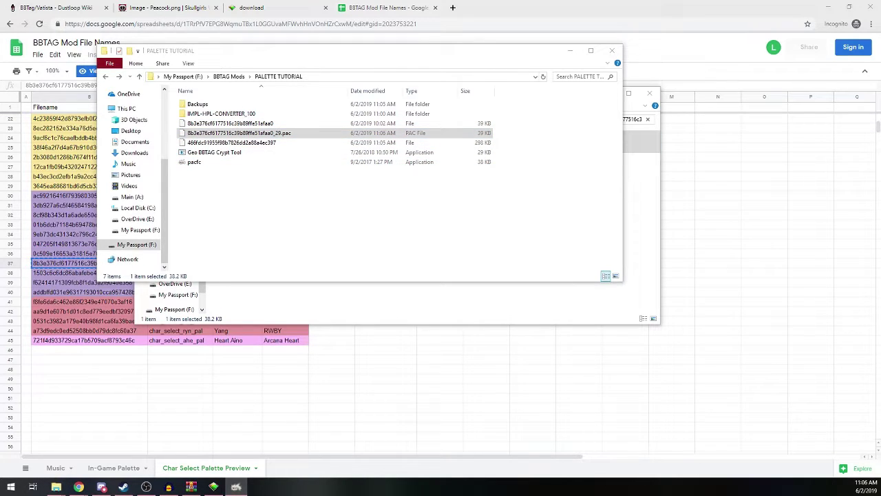
pyautogui.moveTo(633, 61); pyautogui.dragTo(217, 141)
pyautogui.scroll(-3, 191, 217)
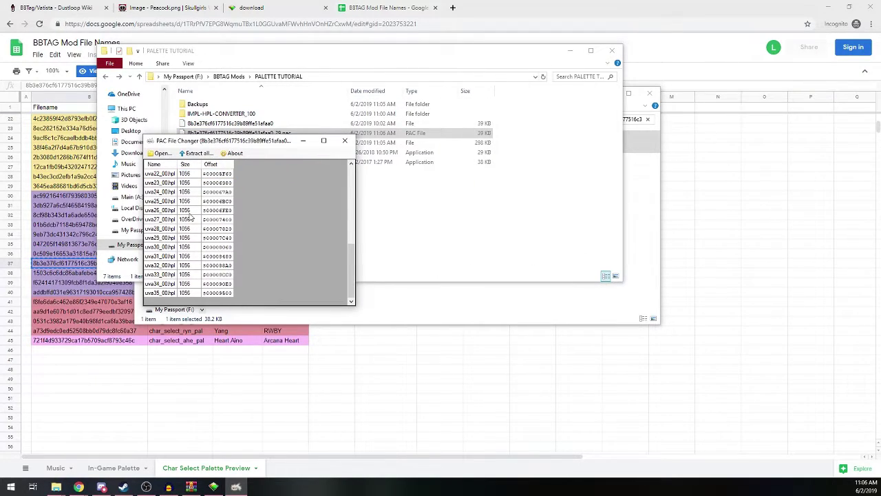
pyautogui.scroll(5, 191, 217)
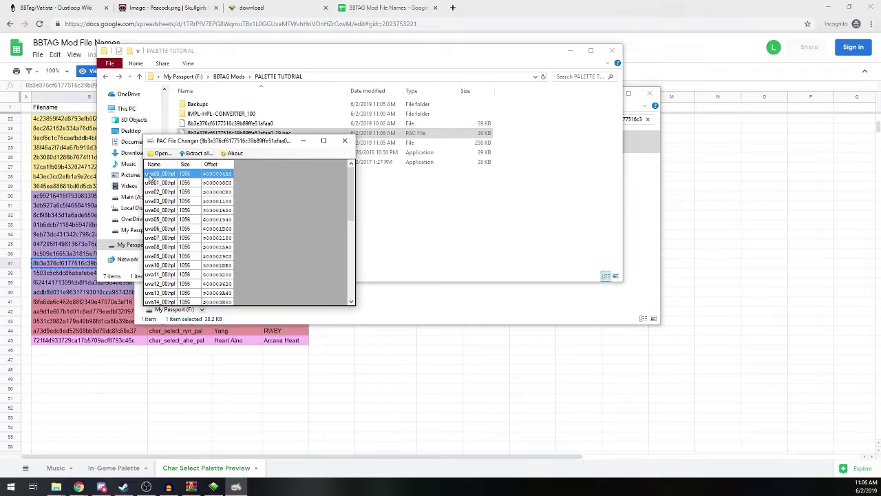
# Replace the uva00_00.hpl entry with the custom uva00_00.hpl from IMPL-HPL-CONVERTER_100 and close PAC File Changer
pyautogui.rightClick(163, 176)
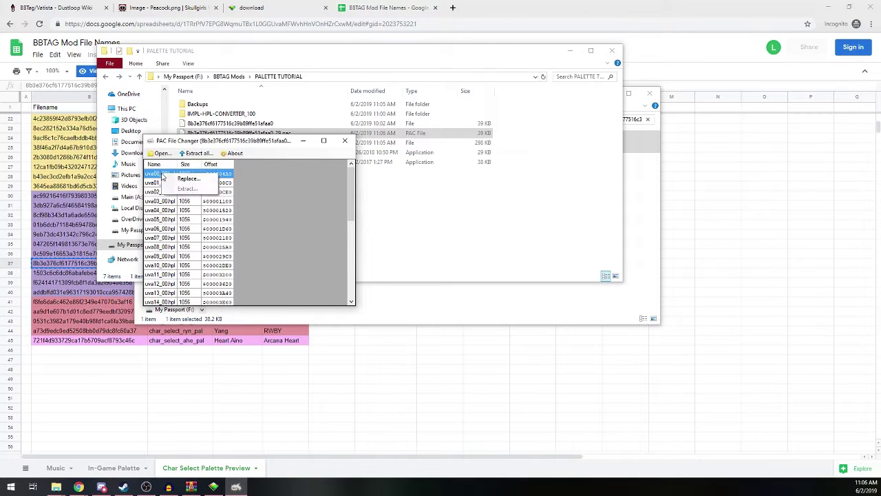
pyautogui.click(169, 177)
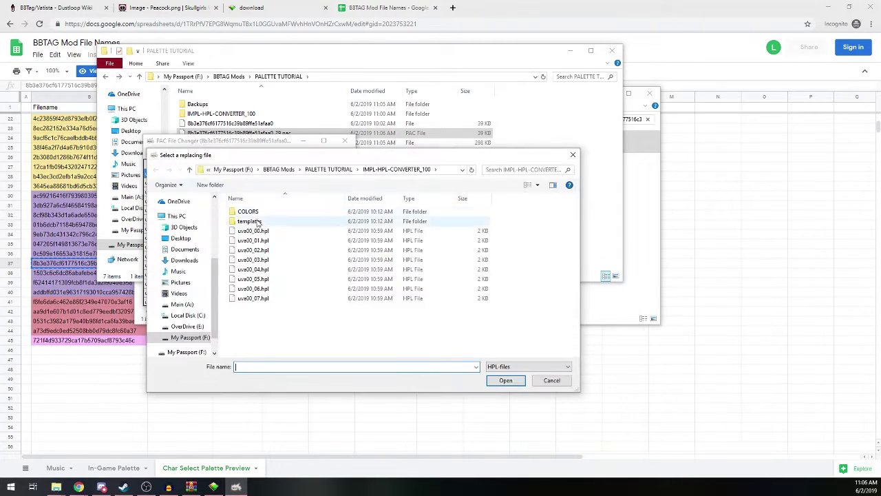
pyautogui.doubleClick(252, 230)
pyautogui.click(472, 276)
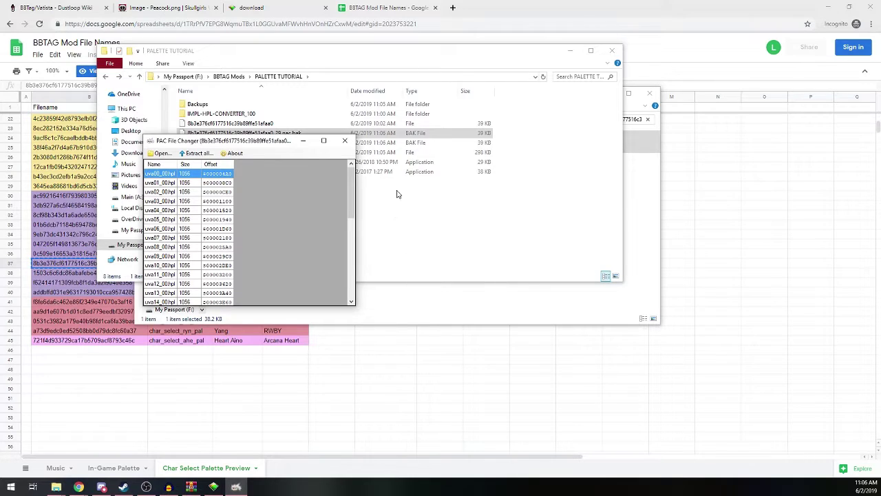
pyautogui.moveTo(159, 185); pyautogui.dragTo(167, 216)
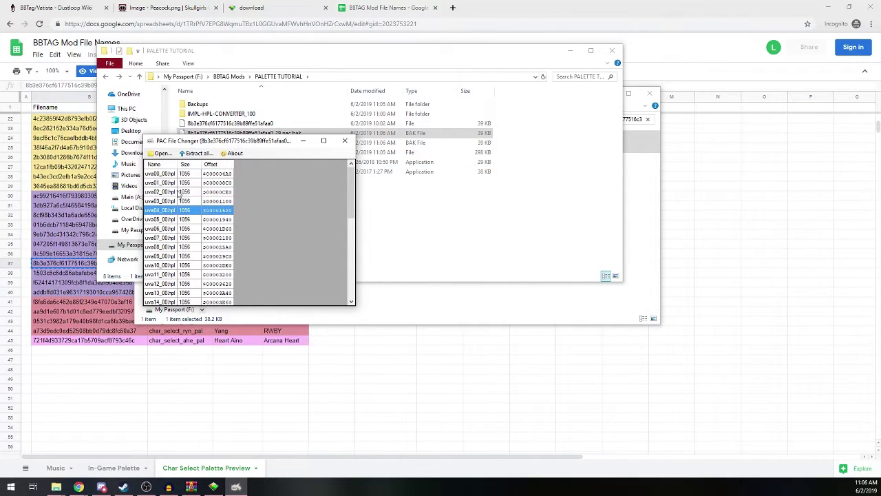
pyautogui.click(344, 140)
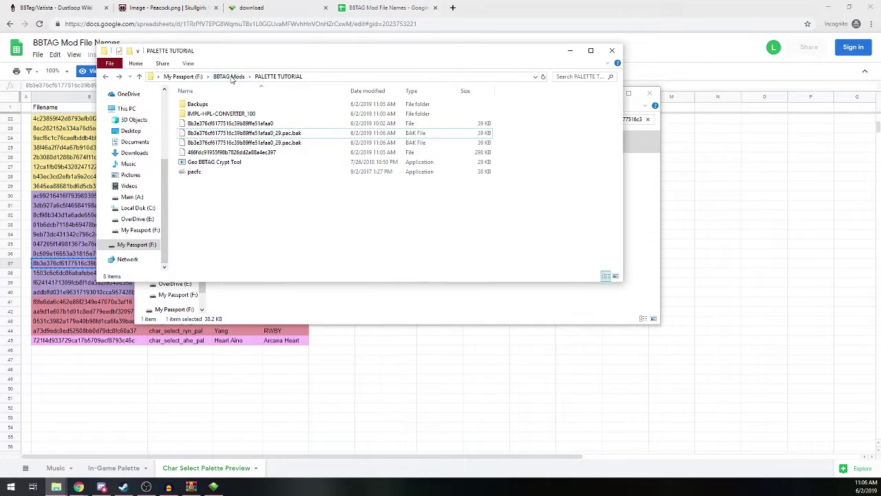
# Back up the original 8b3e376cf6177516c39b89ffe51afaa0 file by copying it into the Vatista folder inside Backups
pyautogui.click(240, 79)
pyautogui.doubleClick(225, 135)
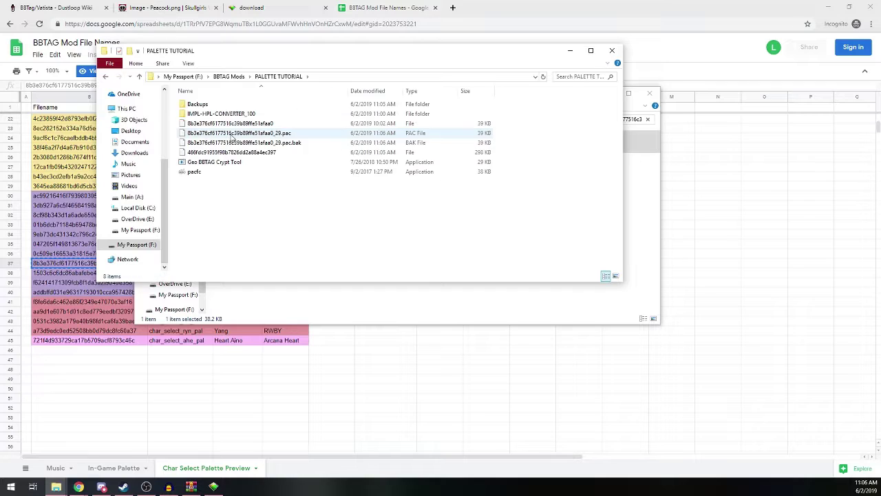
pyautogui.click(230, 126)
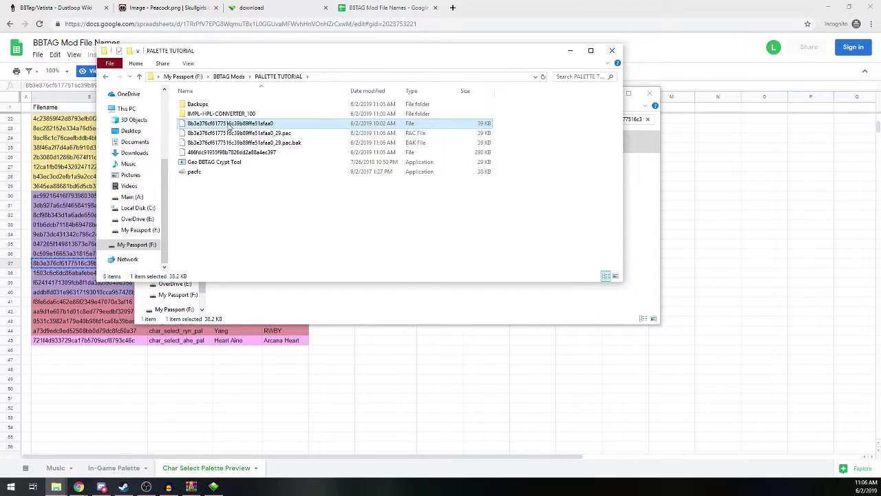
pyautogui.doubleClick(200, 104)
pyautogui.doubleClick(212, 104)
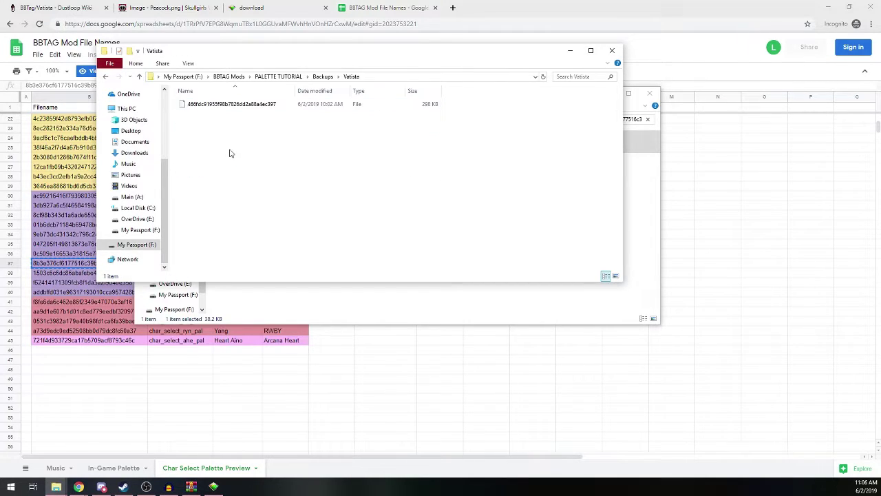
pyautogui.hotkey('ctrl', 'v')
pyautogui.hotkey('alt', 'Left')
pyautogui.hotkey('alt', 'Left')
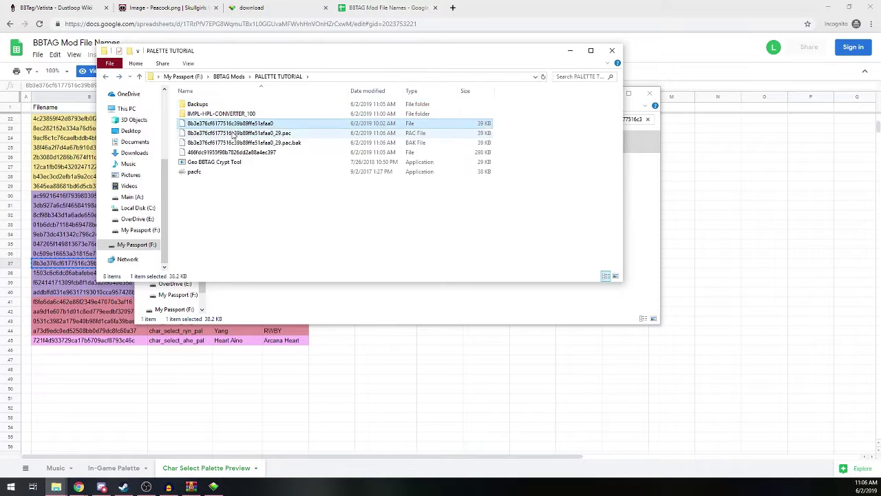
# Delete the original 8b3e376cf6177516c39b89ffe51afaa0 file and its .pac.bak file from the PALETTE TUTORIAL folder
pyautogui.keyDown('ctrl'); pyautogui.click(234, 142); pyautogui.keyUp('ctrl')
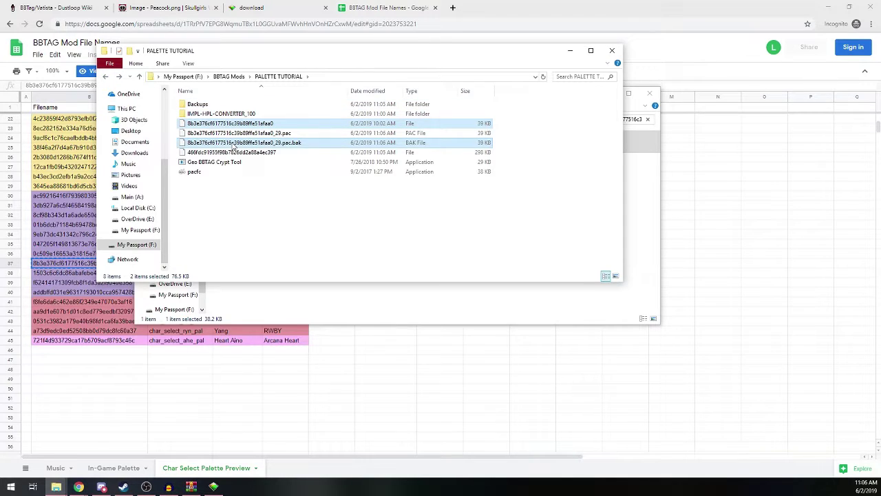
pyautogui.press('Delete')
# Encrypt 8b3e376cf6177516c39b89ffe51afaa0_29.pac with Geo BBTAG Crypt Tool and delete the leftover .pac file
pyautogui.click(234, 124)
pyautogui.moveTo(234, 124); pyautogui.dragTo(233, 143)
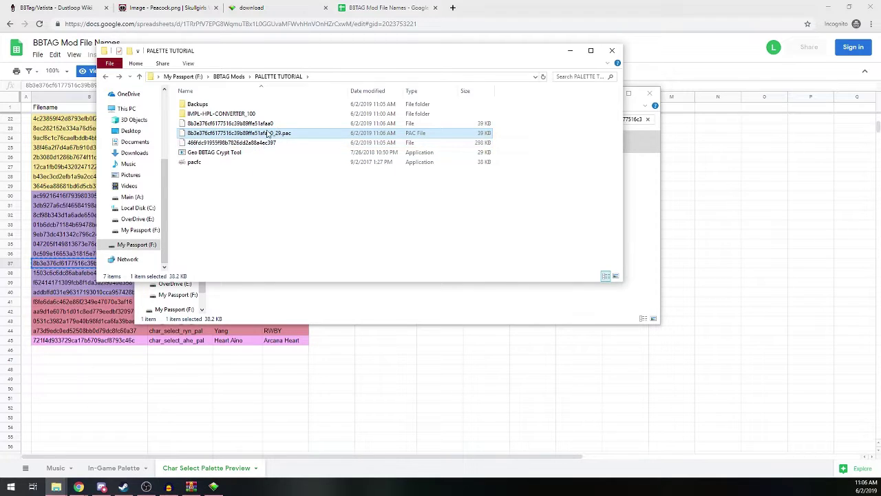
pyautogui.press('Delete')
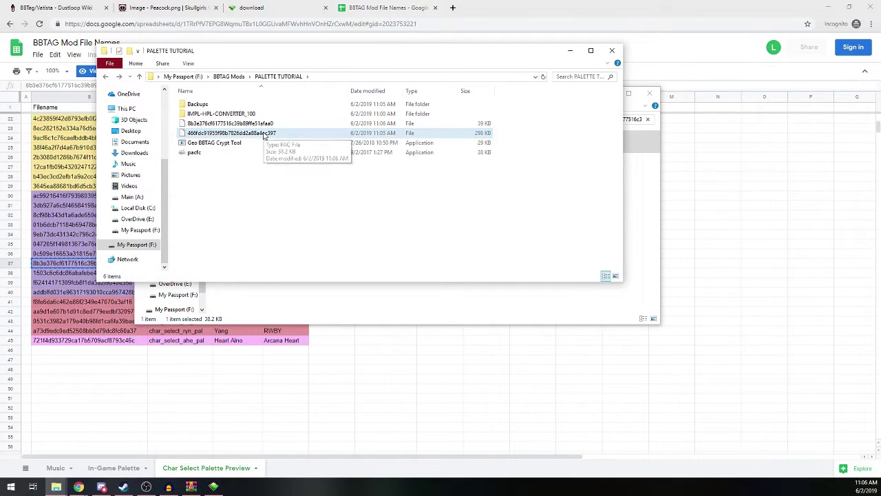
# Overwrite 8b3e376cf6177516c39b89ffe51afaa0 in the game's asset folder with the encrypted file from PALETTE TUTORIAL
pyautogui.click(258, 125)
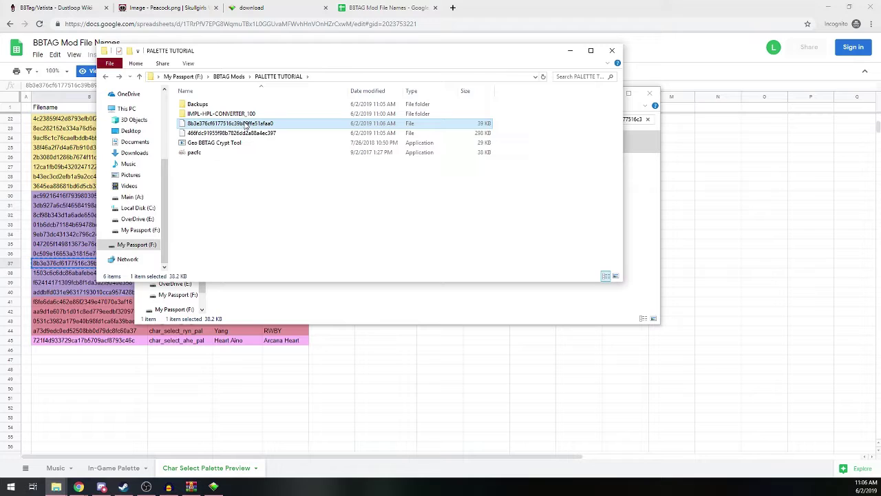
pyautogui.click(581, 312)
pyautogui.click(648, 119)
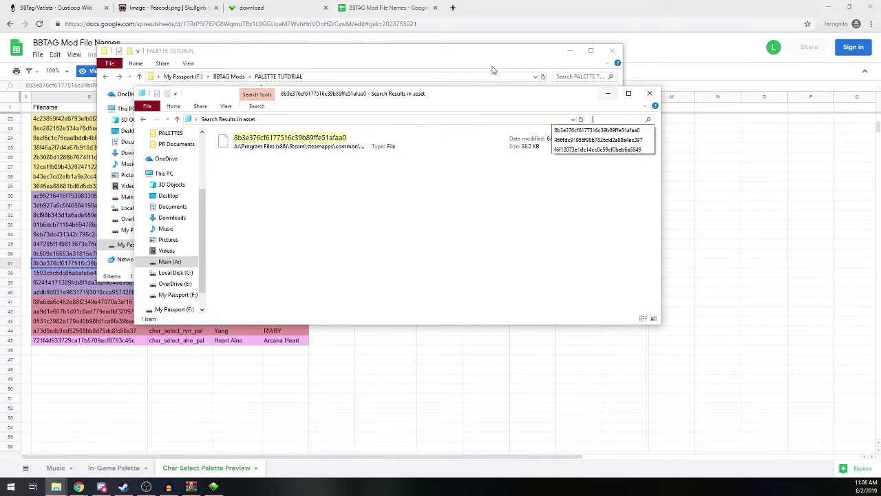
pyautogui.click(448, 65)
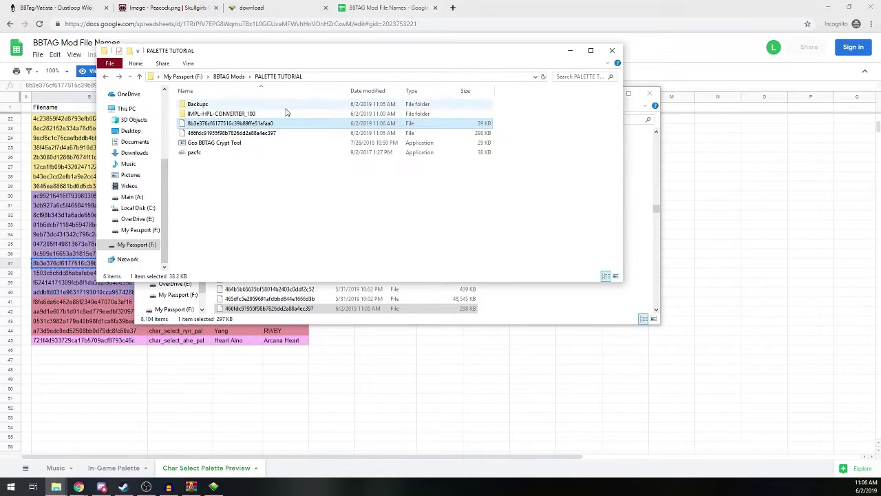
pyautogui.hotkey('ctrl', 'c')
pyautogui.click(630, 256)
pyautogui.hotkey('ctrl', 'v')
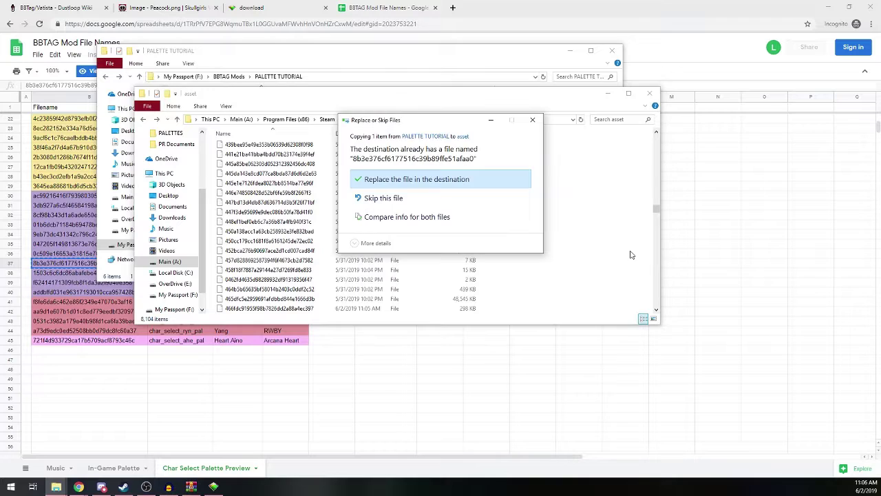
pyautogui.click(403, 179)
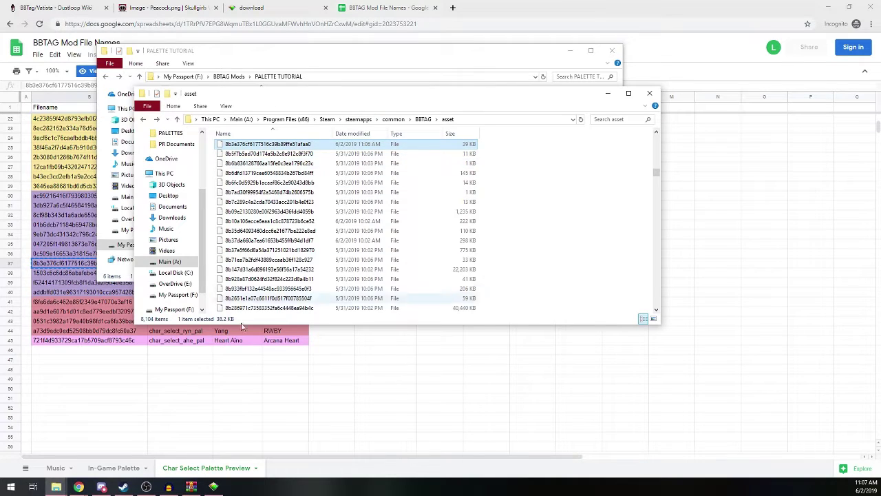
pyautogui.click(122, 487)
pyautogui.click(123, 487)
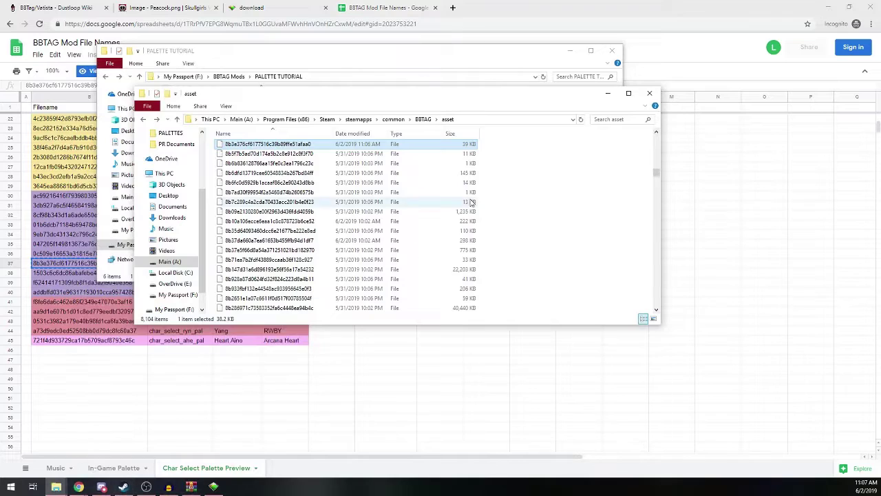
# Review the modified files in PALETTE TUTORIAL and the originals in Backups\Vatista, and return to the game's asset folder
pyautogui.click(300, 57)
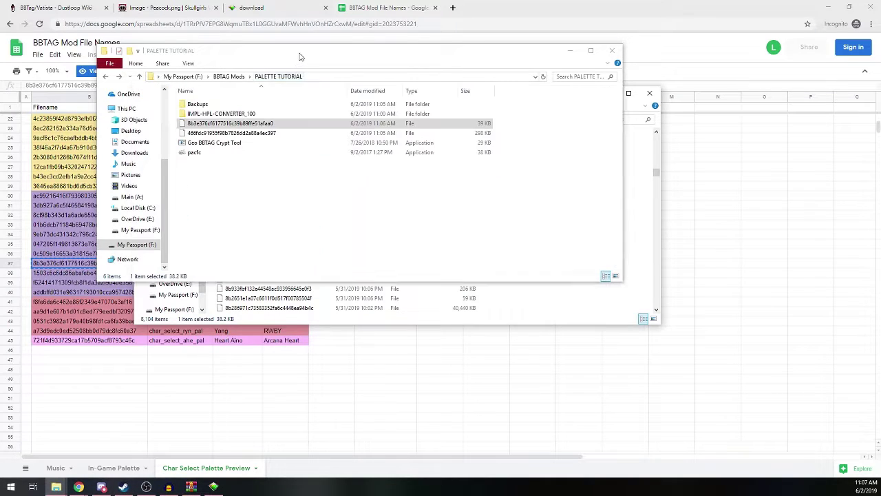
pyautogui.keyDown('ctrl'); pyautogui.click(263, 133); pyautogui.keyUp('ctrl')
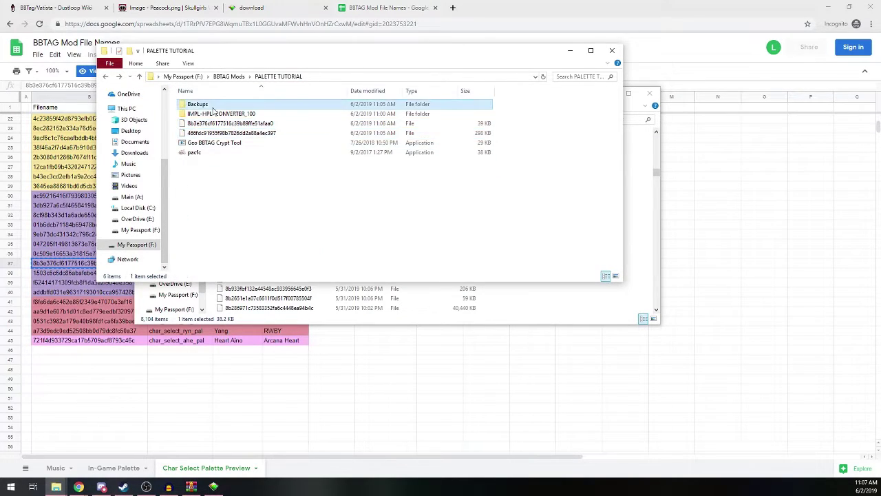
pyautogui.doubleClick(197, 104)
pyautogui.doubleClick(193, 104)
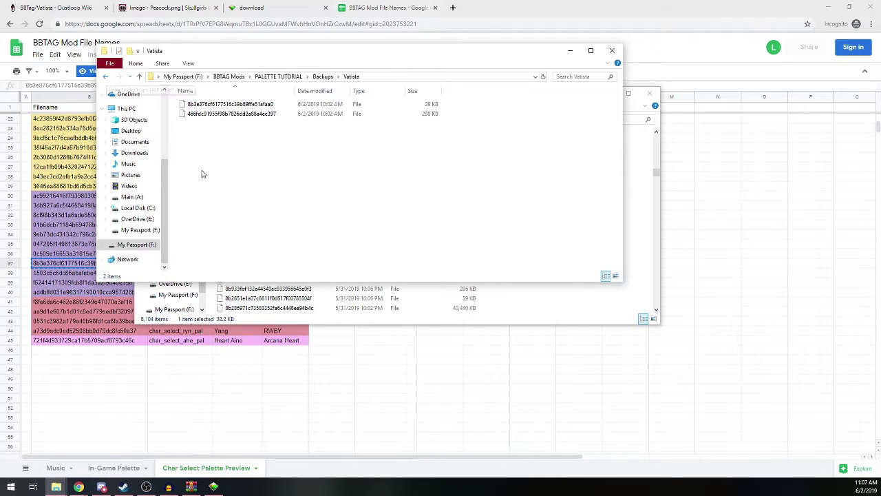
pyautogui.click(255, 106)
pyautogui.click(255, 114)
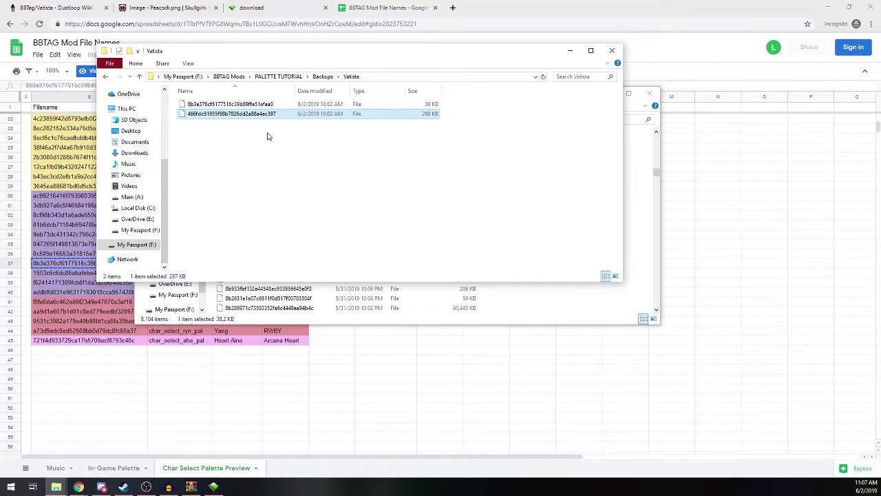
pyautogui.click(105, 77)
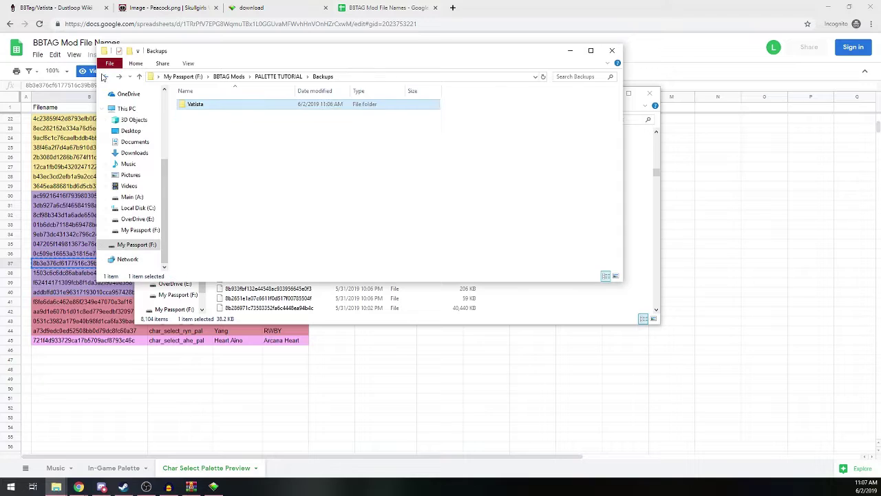
pyautogui.click(104, 76)
pyautogui.click(238, 133)
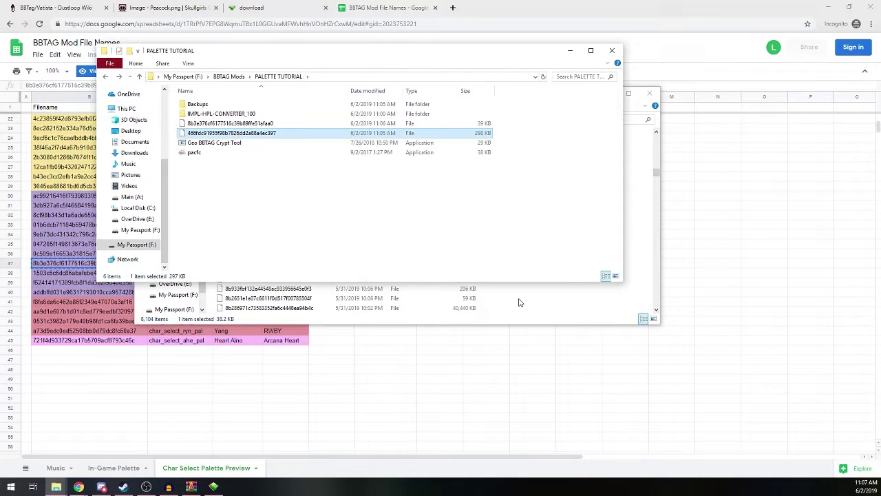
pyautogui.click(290, 302)
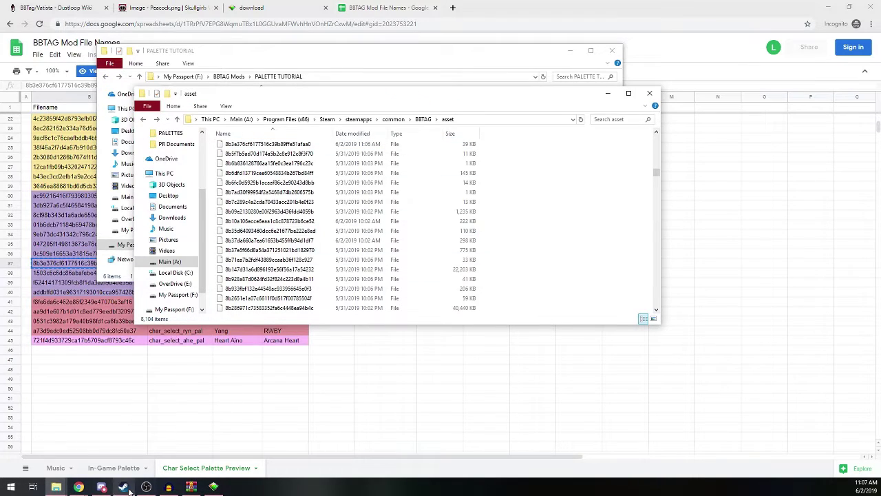
# Launch BlazBlue Cross Tag Battle through Steam and enter Training Mode, dismissing the mod update notice
pyautogui.click(122, 487)
pyautogui.click(184, 101)
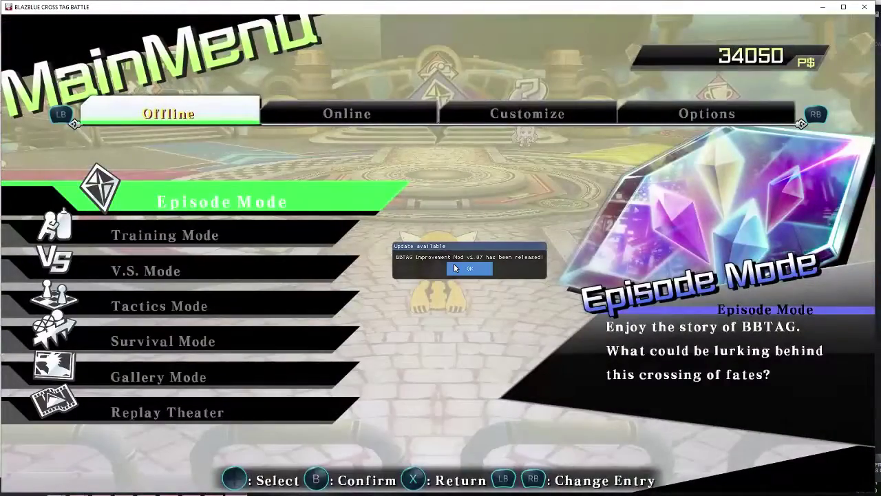
pyautogui.click(454, 267)
pyautogui.press('s')
pyautogui.press('j')
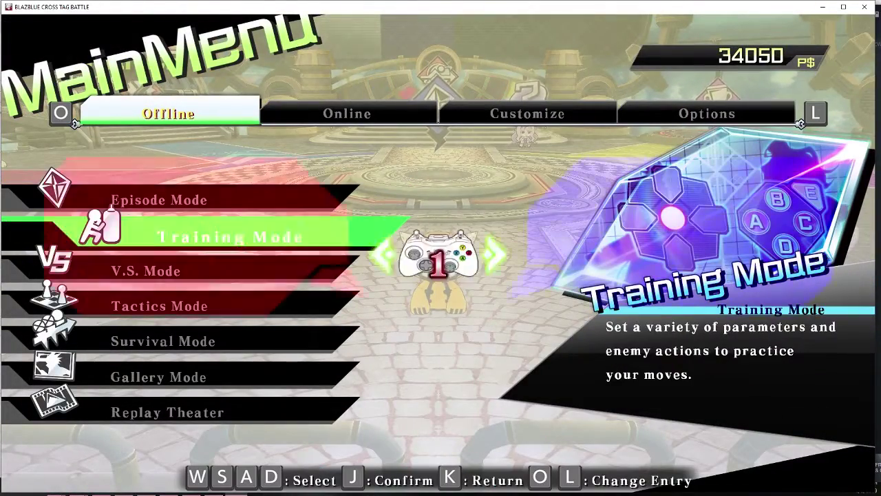
pyautogui.press('j')
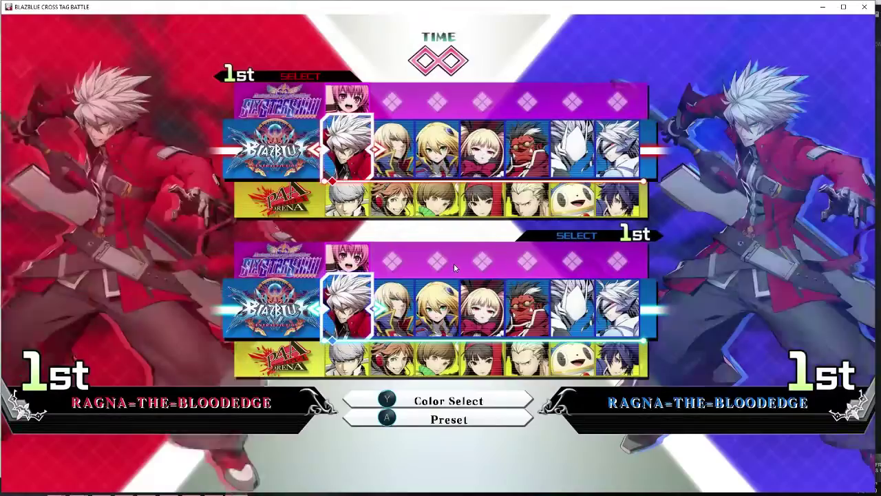
# Highlight Vatista in the Under Night In-Birth row and preview her colors 01 and 06 in Color Select
pyautogui.press('s')
pyautogui.press('s')
pyautogui.press('d')
pyautogui.press('a')
pyautogui.press('a')
pyautogui.press('a')
pyautogui.press('a')
pyautogui.press('a')
pyautogui.press('a')
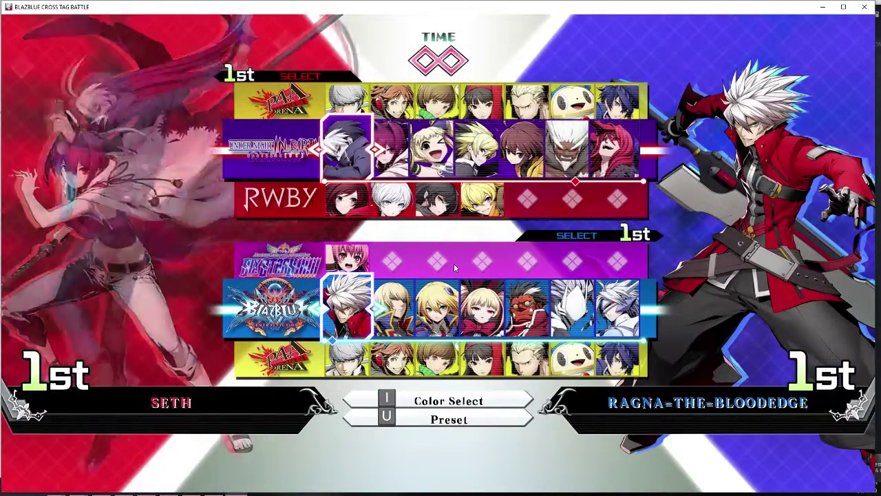
pyautogui.press('d')
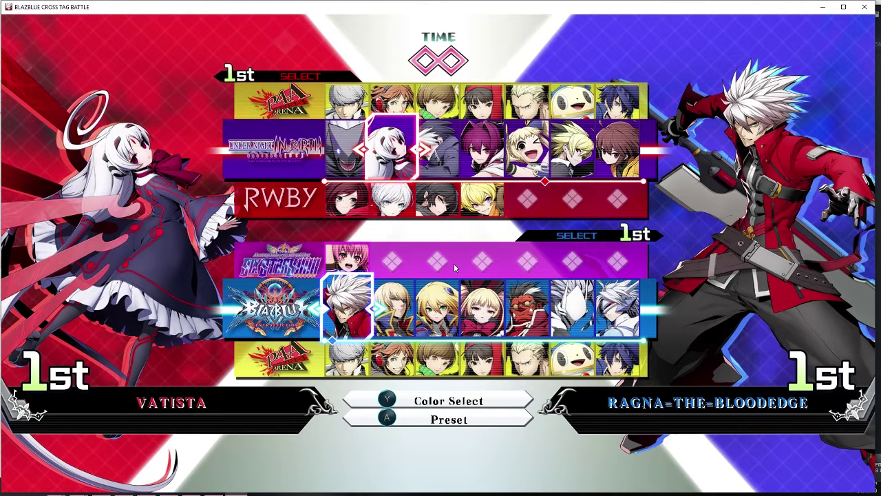
pyautogui.press('i')
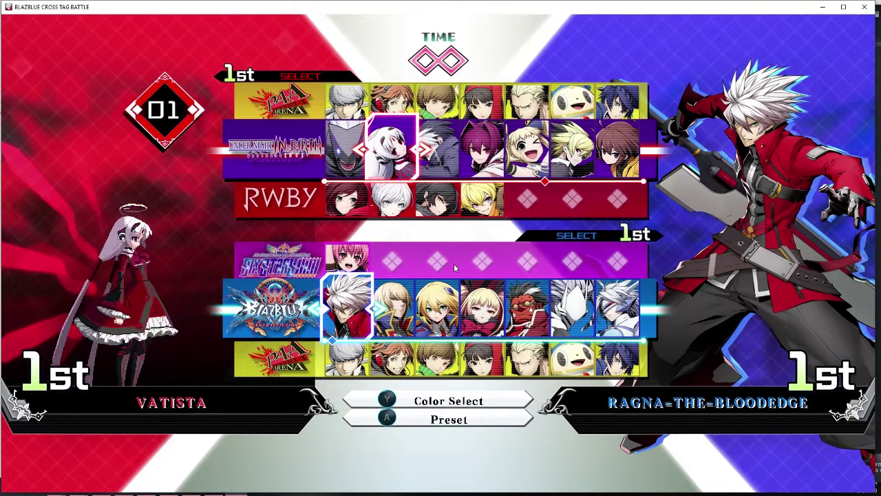
pyautogui.press('a')
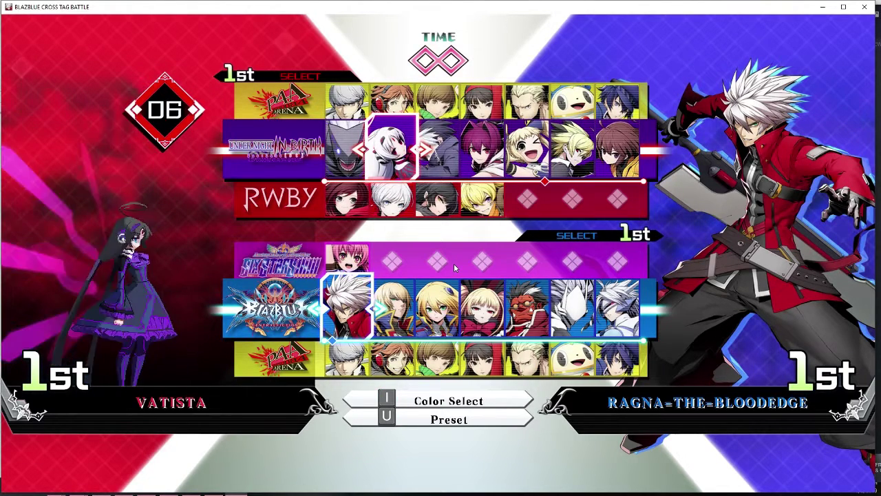
pyautogui.press('a')
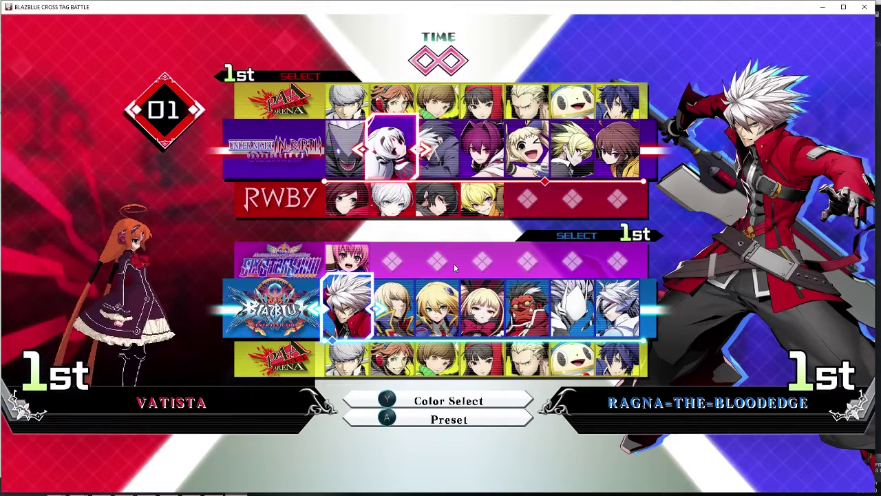
# Start training with Vatista and Ruby Rose against Ragna and Yu Narukami, with stage and BGM on Auto
pyautogui.press('u')
pyautogui.press('s')
pyautogui.press('a')
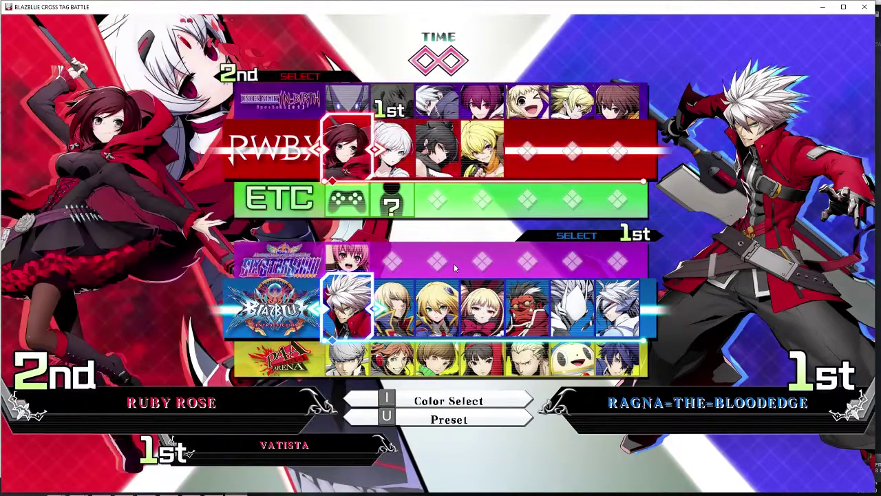
pyautogui.press('u')
pyautogui.press('s')
pyautogui.press('w')
pyautogui.press('u')
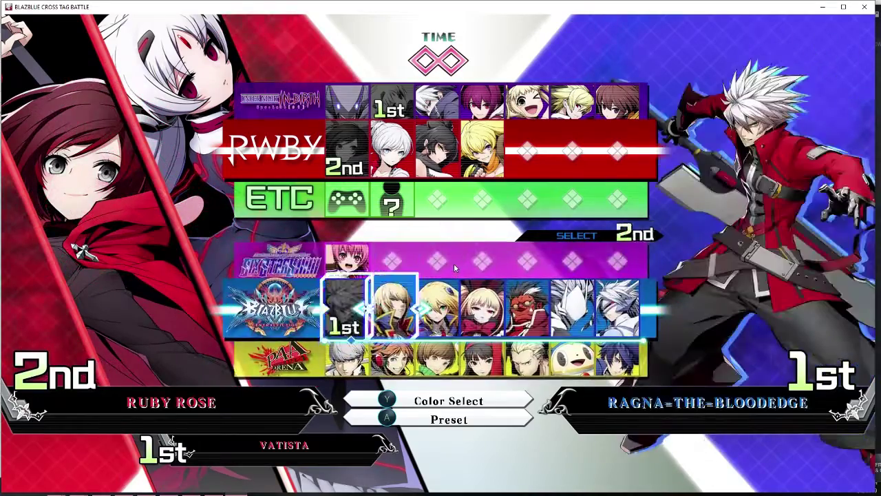
pyautogui.press('s')
pyautogui.press('d')
pyautogui.press('a')
pyautogui.press('u')
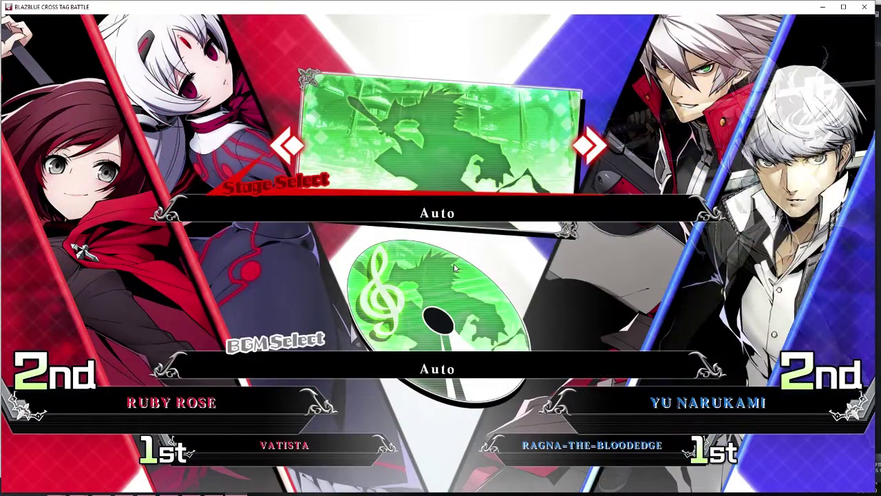
pyautogui.press('u')
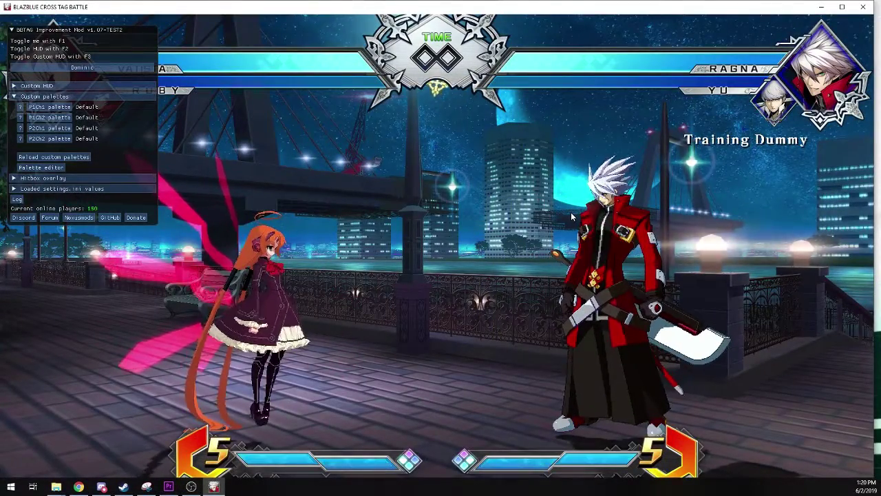
# Move Vatista around the training stage to check her new colors, and preview the Emerl custom palette on her
pyautogui.press('a')
pyautogui.press('w')
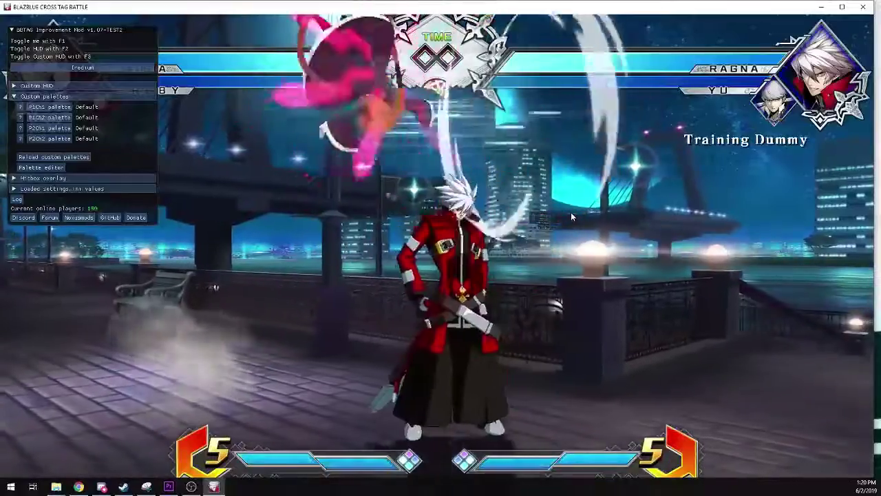
pyautogui.press('a')
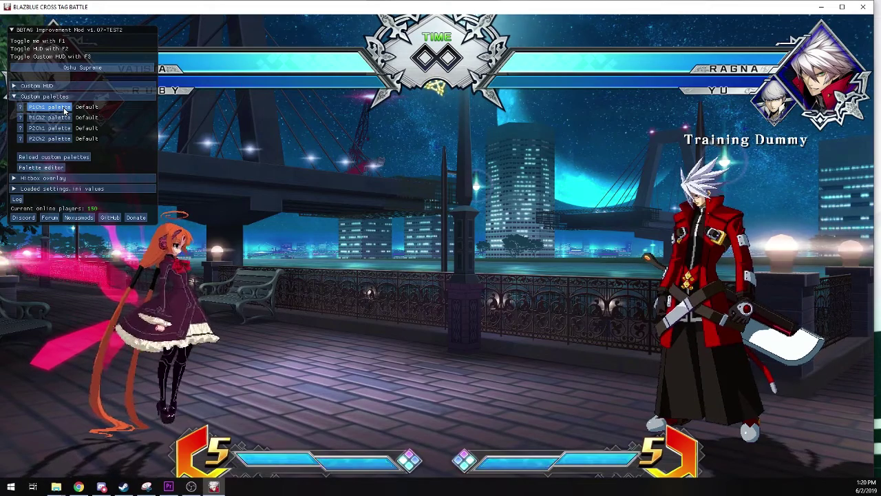
pyautogui.click(65, 109)
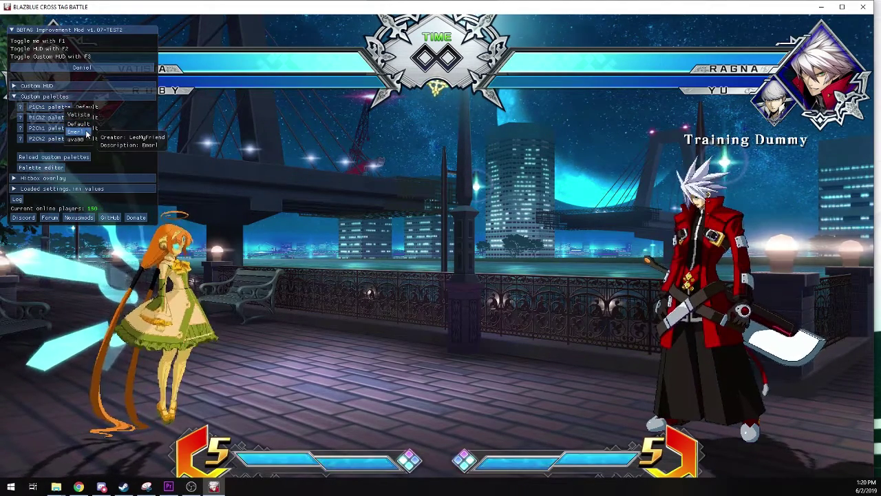
pyautogui.click(86, 132)
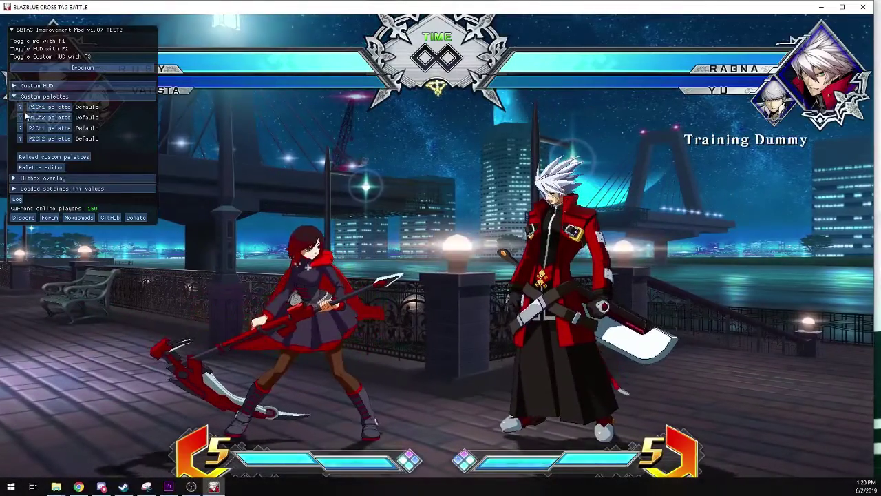
# Open and expand the Palette Editor and move it over the training dummy
pyautogui.click(40, 168)
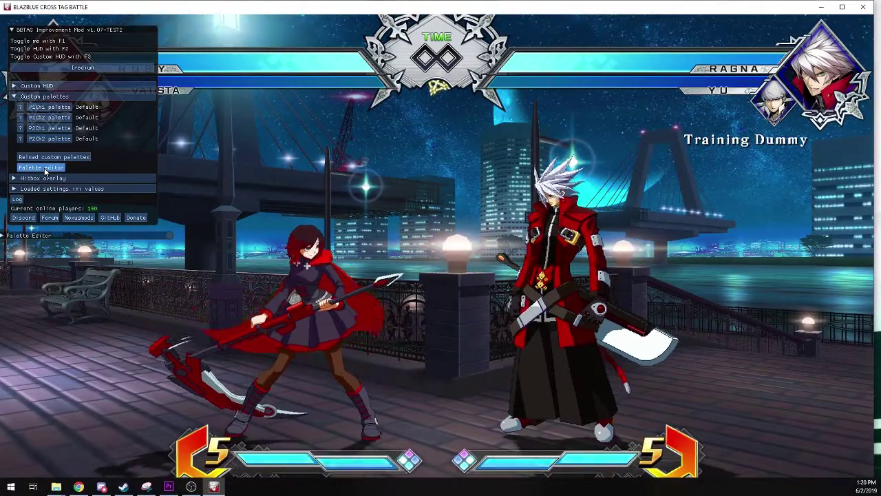
pyautogui.click(6, 236)
pyautogui.moveTo(39, 238); pyautogui.dragTo(596, 77)
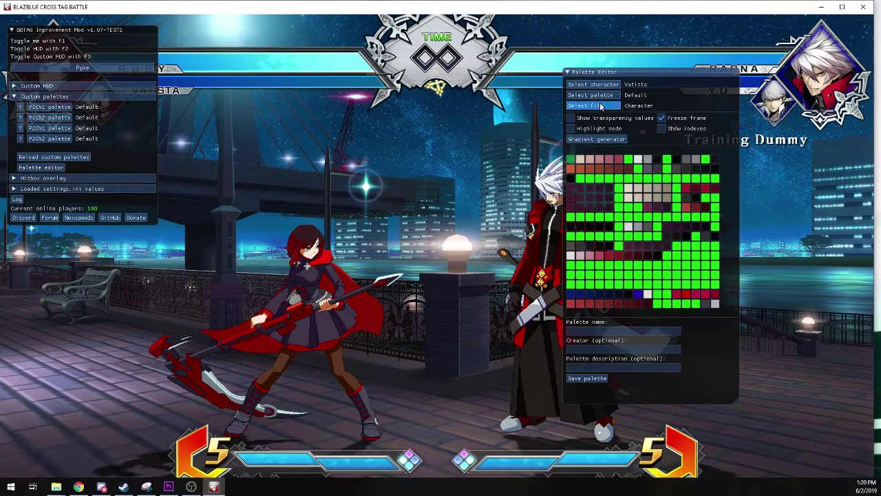
# Load Ruby's Character palette in the Palette Editor and inspect her colors with Highlight mode on, turning it off when done
pyautogui.click(601, 105)
pyautogui.click(614, 111)
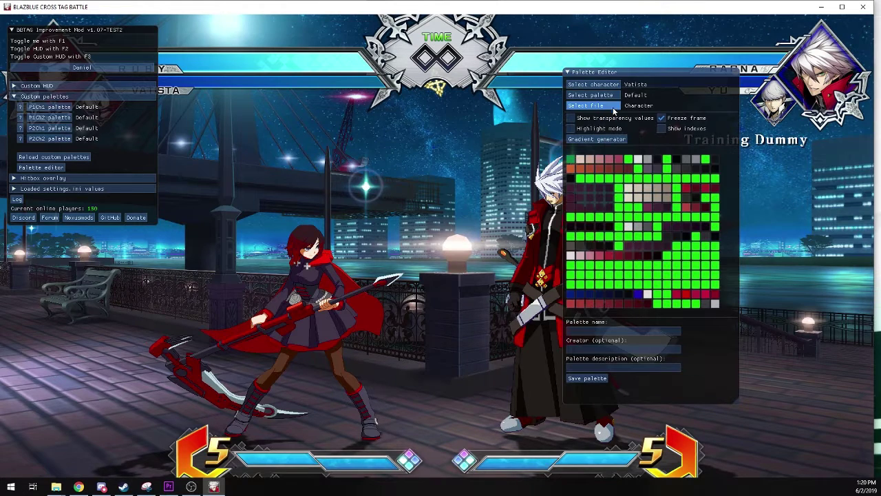
pyautogui.click(615, 99)
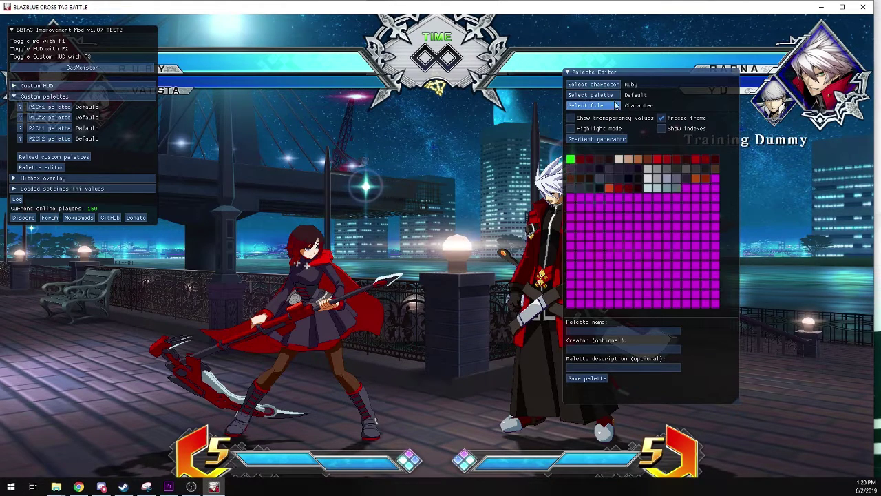
pyautogui.click(570, 129)
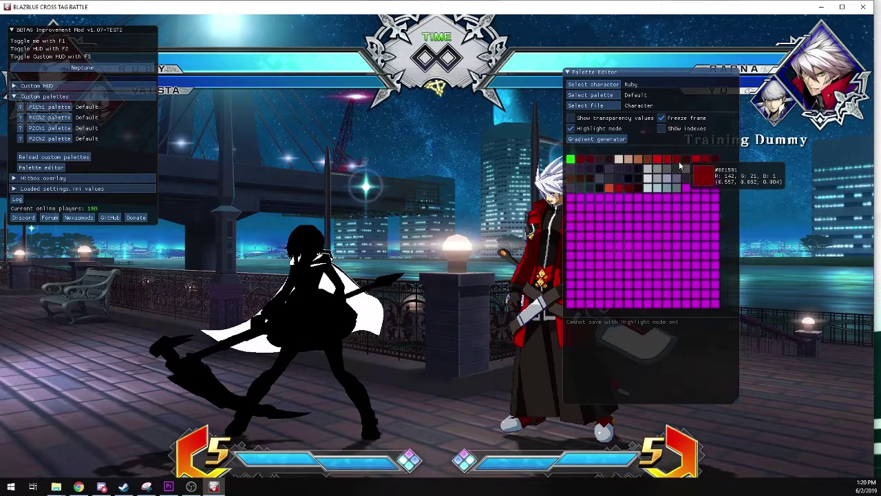
pyautogui.click(570, 129)
# View Ruby's Effect01 and Effect02 palette files, briefly checking Effect02 with Highlight mode
pyautogui.click(592, 106)
pyautogui.click(600, 126)
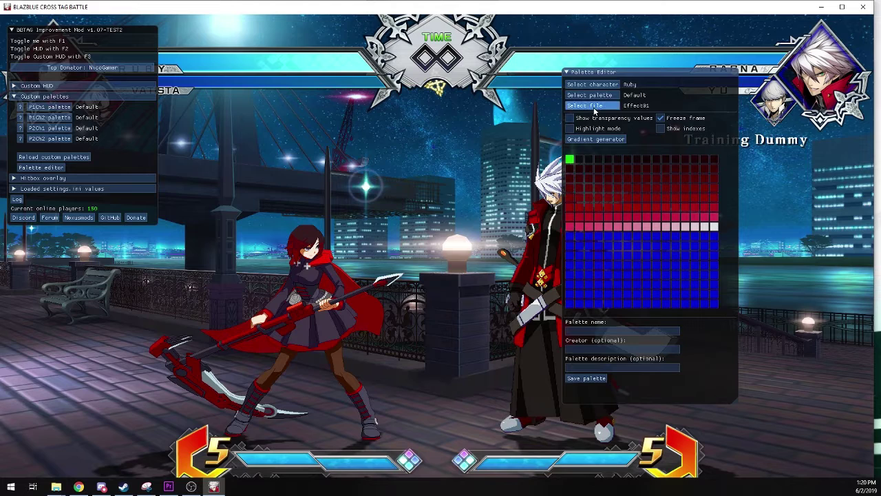
pyautogui.click(594, 109)
pyautogui.click(603, 128)
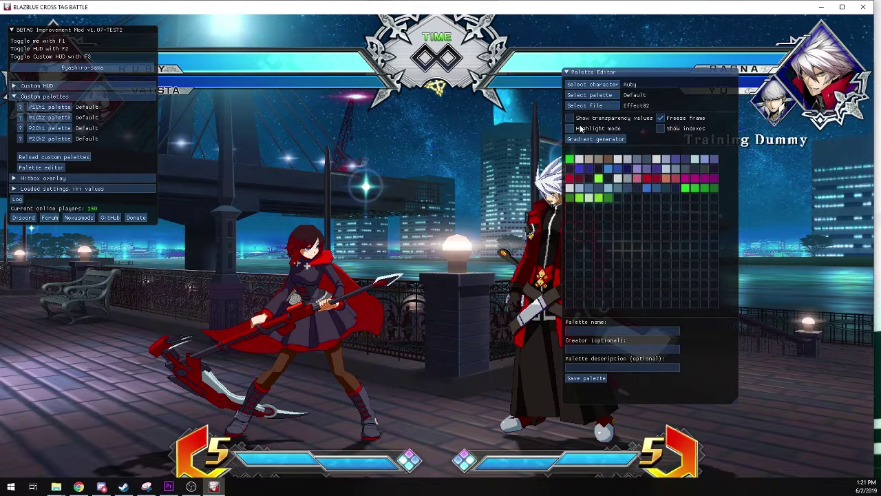
pyautogui.click(580, 129)
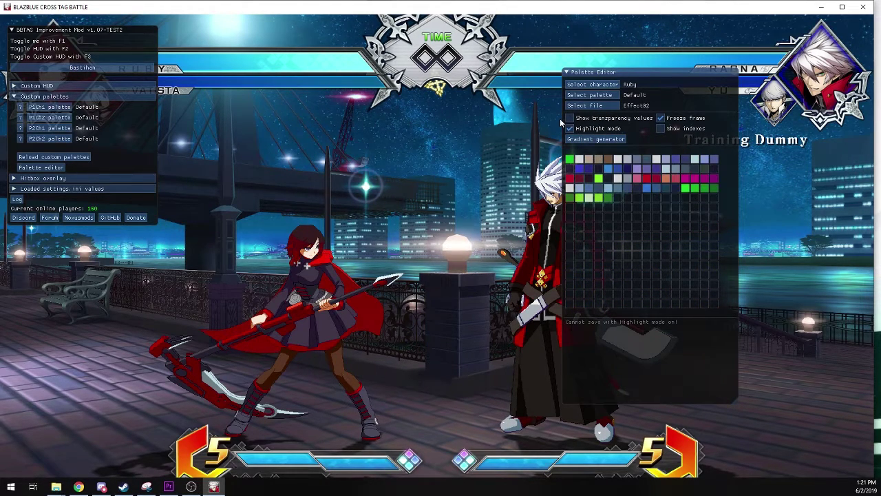
pyautogui.click(575, 130)
# Switch to Ruby's Effect03 file, unfreeze the game and freeze it again during her scythe swing
pyautogui.click(592, 106)
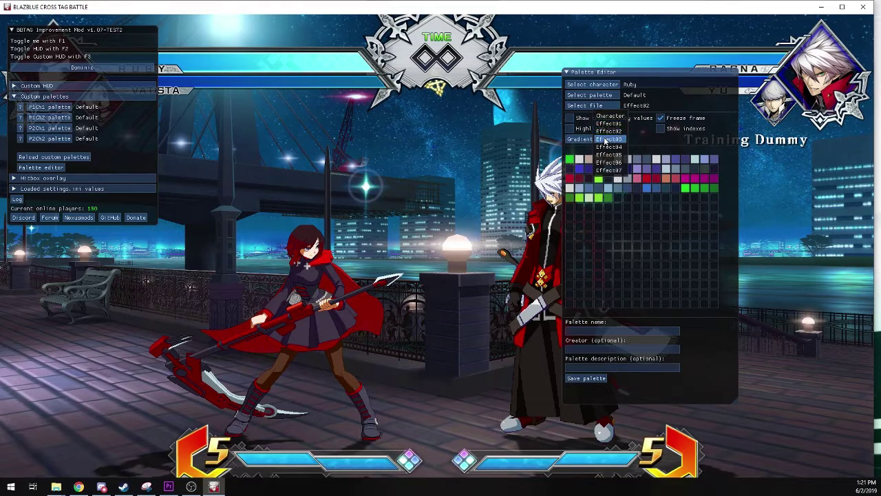
pyautogui.click(606, 140)
pyautogui.click(660, 118)
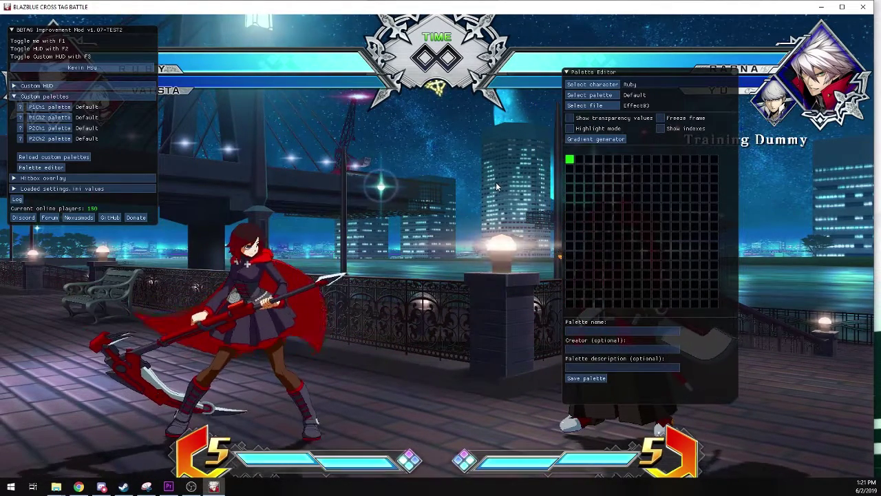
pyautogui.click(662, 118)
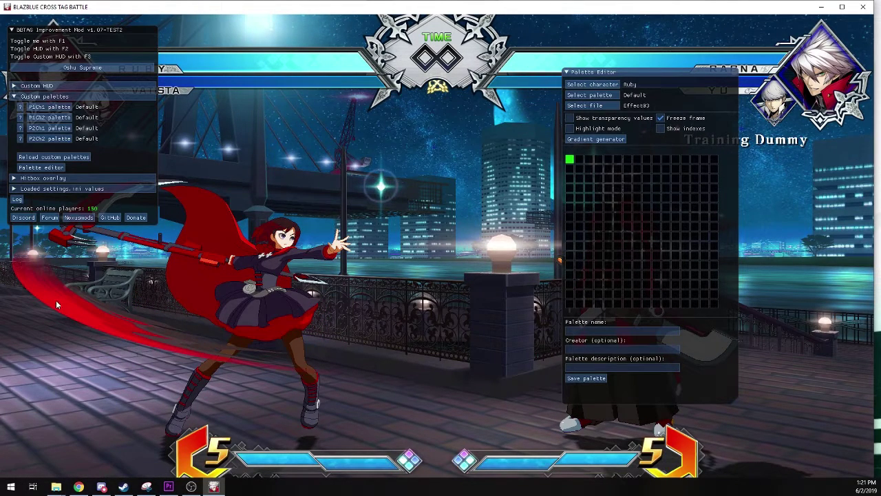
# Compare Ruby's Character, Effect01 and Effect05 palette files against the frozen scythe attack
pyautogui.click(617, 108)
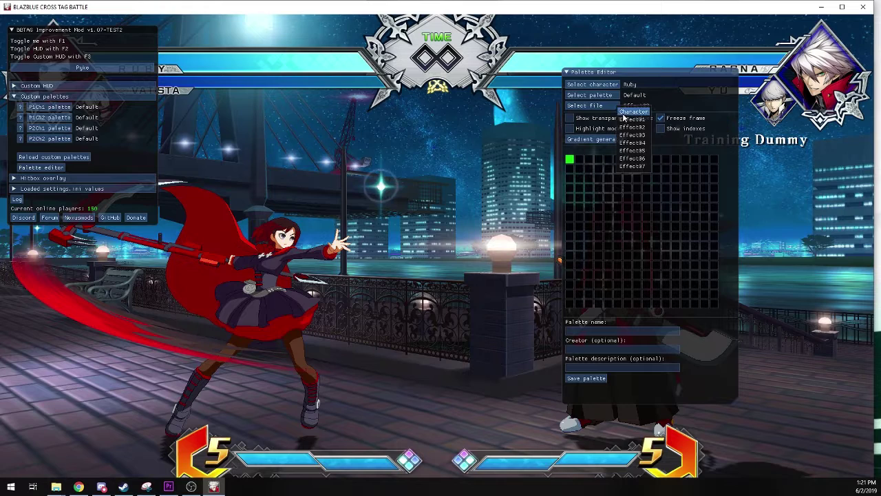
pyautogui.click(623, 114)
pyautogui.click(614, 106)
pyautogui.click(609, 120)
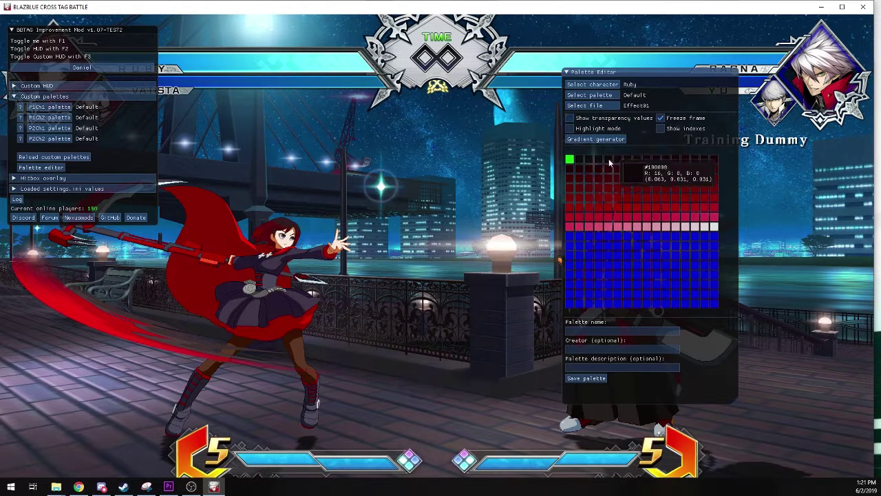
pyautogui.click(591, 108)
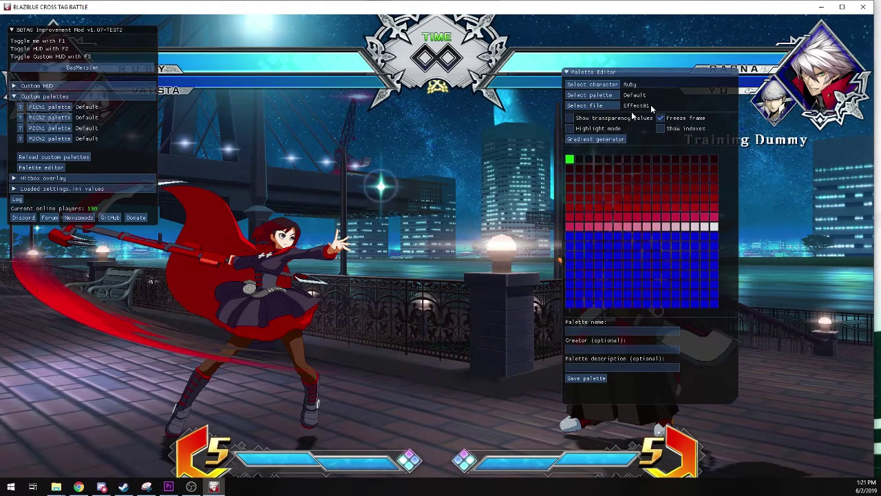
pyautogui.click(594, 129)
pyautogui.click(598, 129)
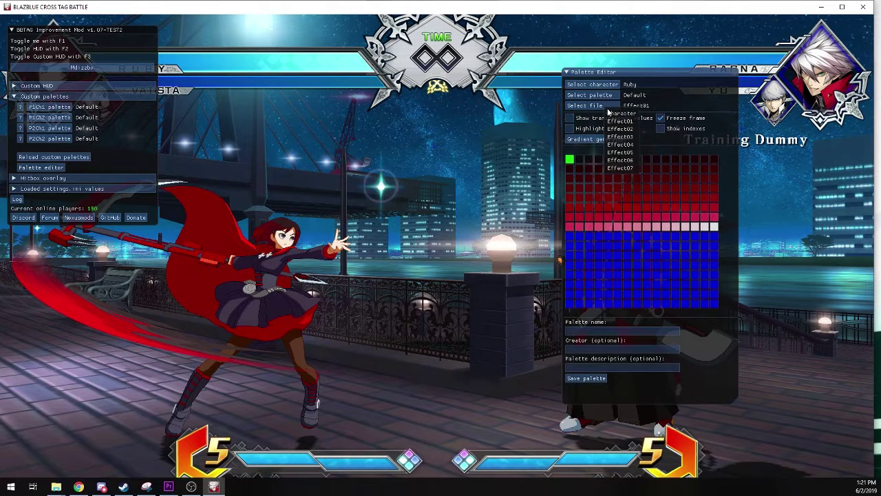
pyautogui.click(608, 112)
pyautogui.click(599, 107)
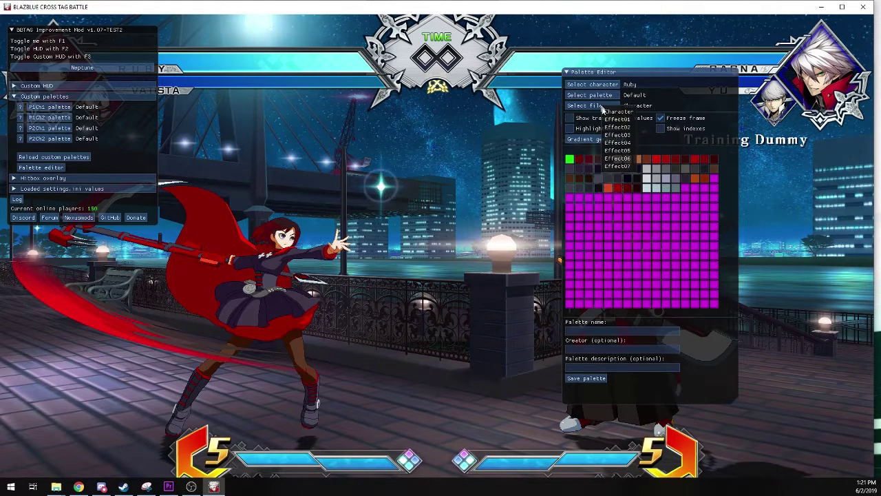
pyautogui.click(618, 150)
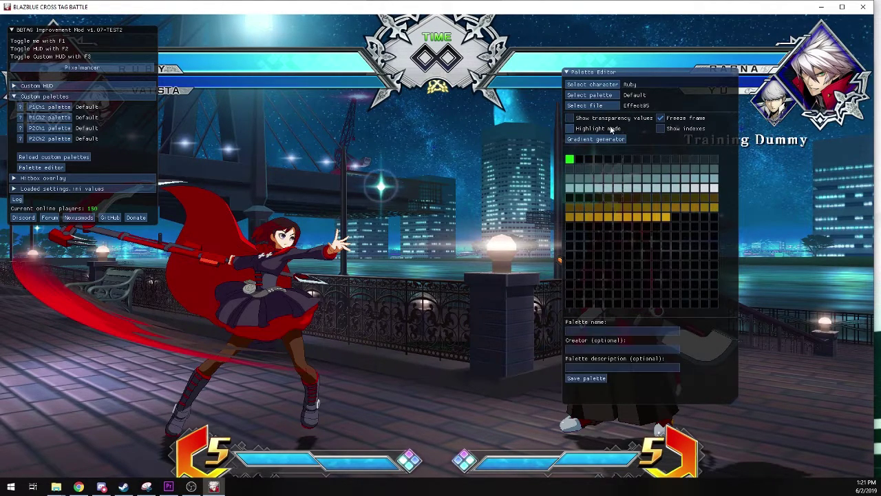
# Unfreeze the frame and set the Palette Editor back to Ruby's Character file
pyautogui.click(674, 121)
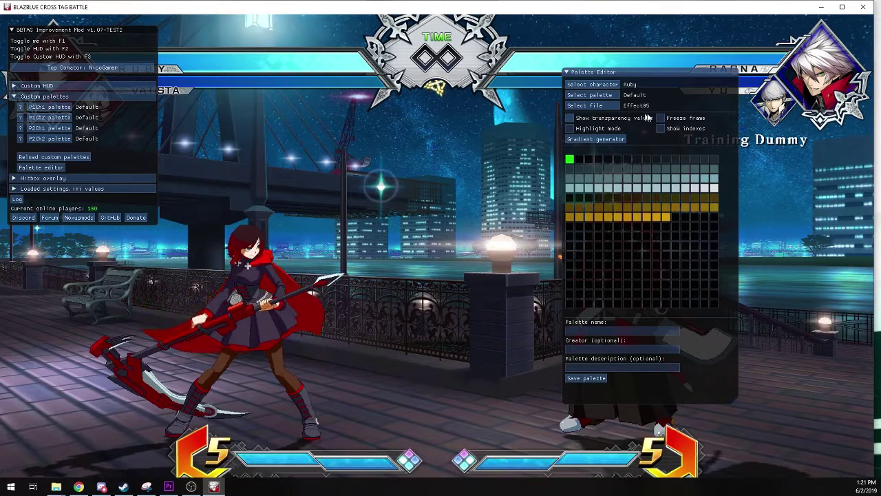
pyautogui.click(612, 108)
pyautogui.click(612, 115)
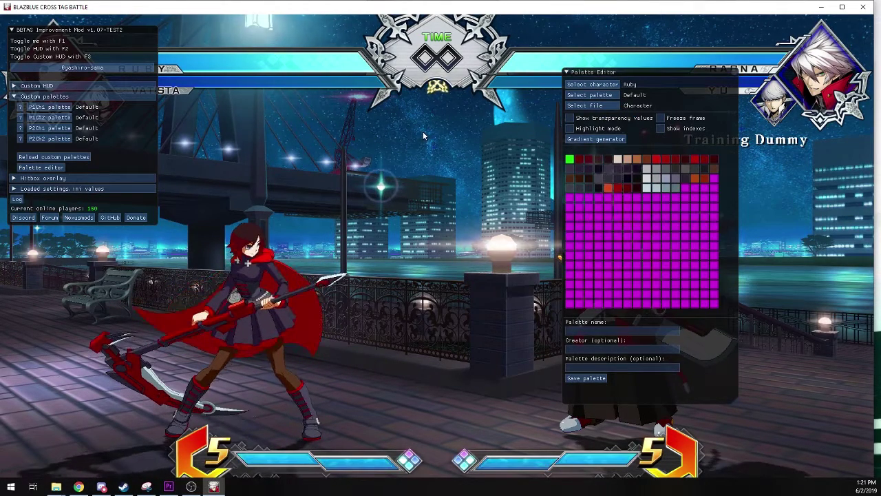
# Switch the Palette Editor to Ragna, move the editor window off him, and view his Effect01 palette file
pyautogui.click(628, 84)
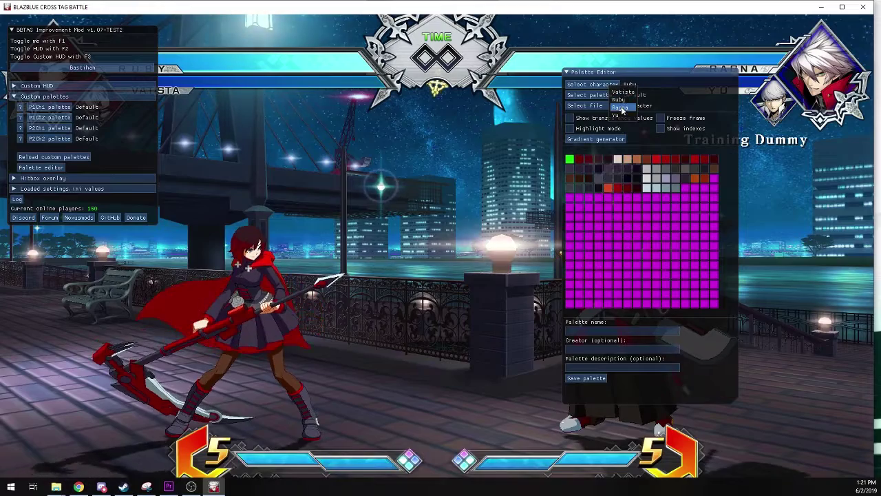
pyautogui.click(630, 94)
pyautogui.moveTo(634, 81); pyautogui.dragTo(331, 81)
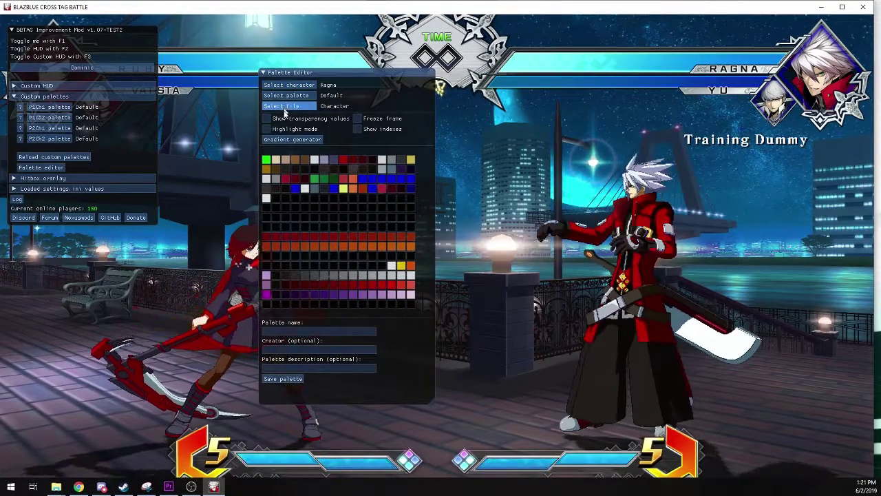
pyautogui.click(307, 106)
pyautogui.click(308, 123)
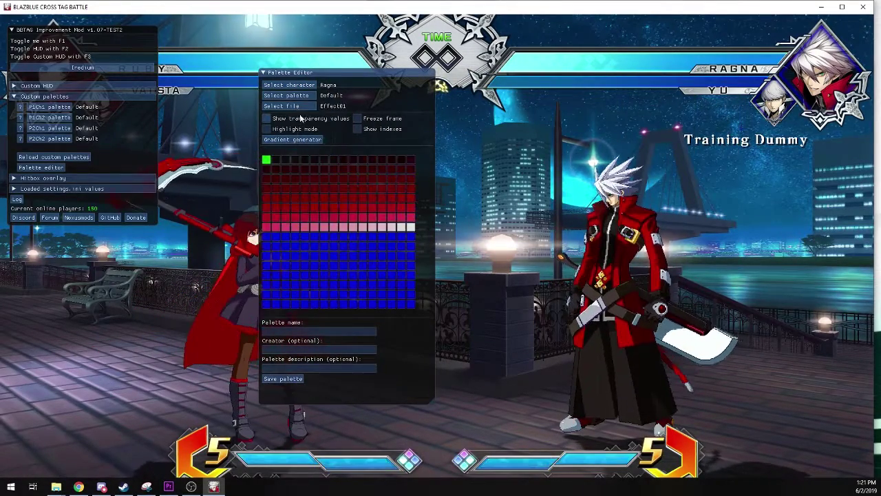
# View Ragna's Effect02 and Effect04 palette files, revisit Effect01, and return to his Character file
pyautogui.click(304, 106)
pyautogui.click(309, 131)
pyautogui.click(301, 106)
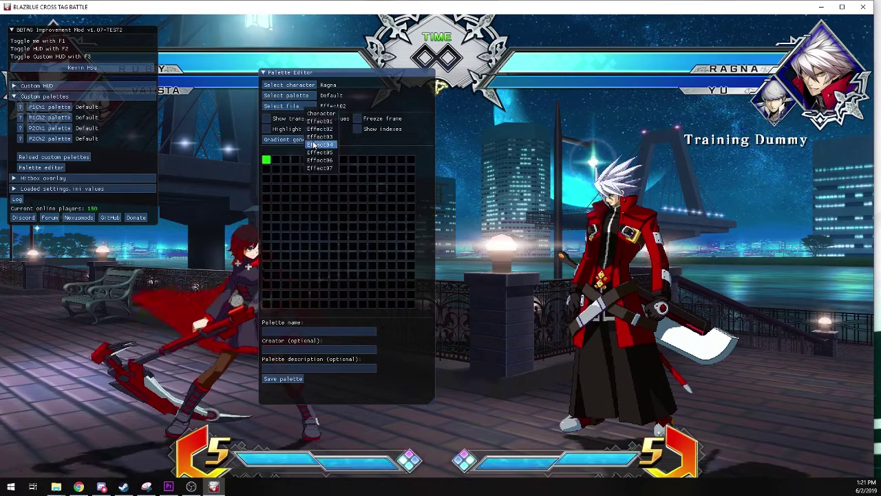
pyautogui.click(314, 146)
pyautogui.click(306, 106)
pyautogui.click(318, 119)
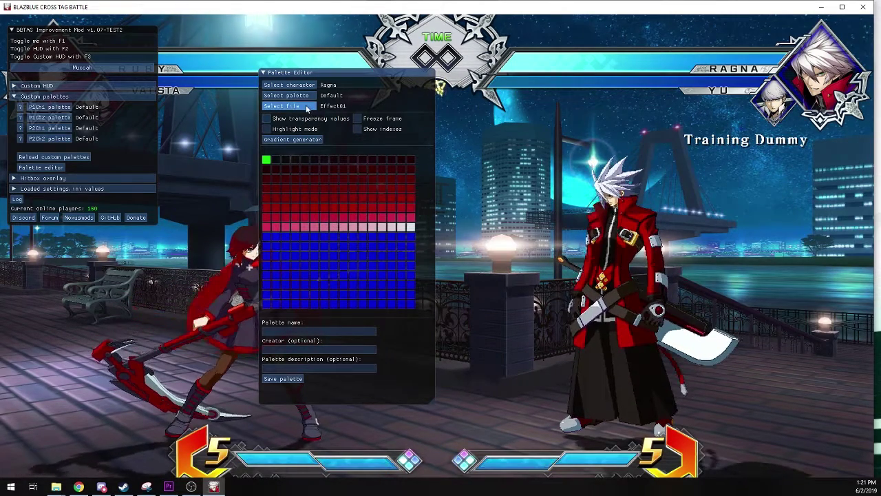
pyautogui.click(310, 107)
pyautogui.click(314, 113)
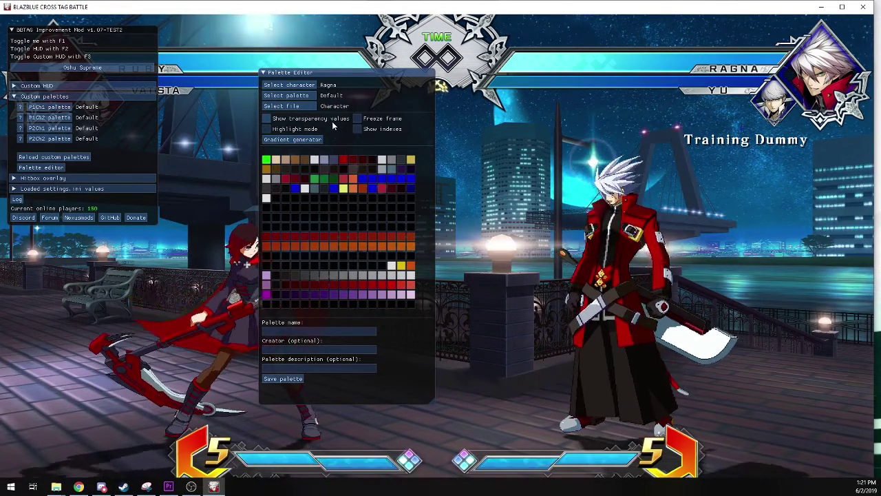
# Switch the Palette Editor to Yu and view his Effect01, Effect02 and Effect03 palette files
pyautogui.click(313, 87)
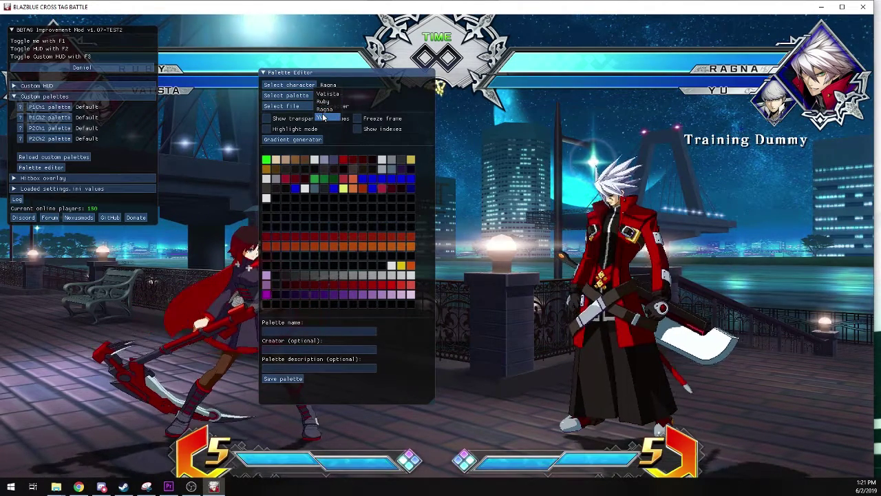
pyautogui.click(323, 118)
pyautogui.click(286, 106)
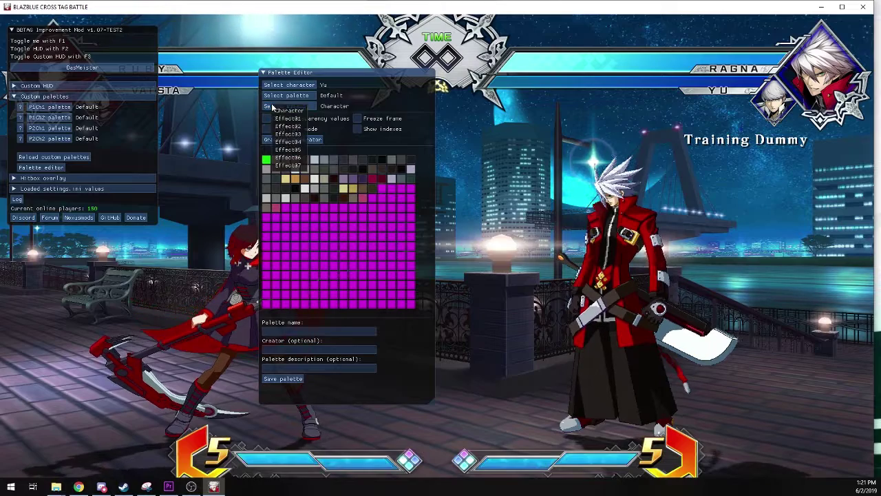
pyautogui.click(290, 124)
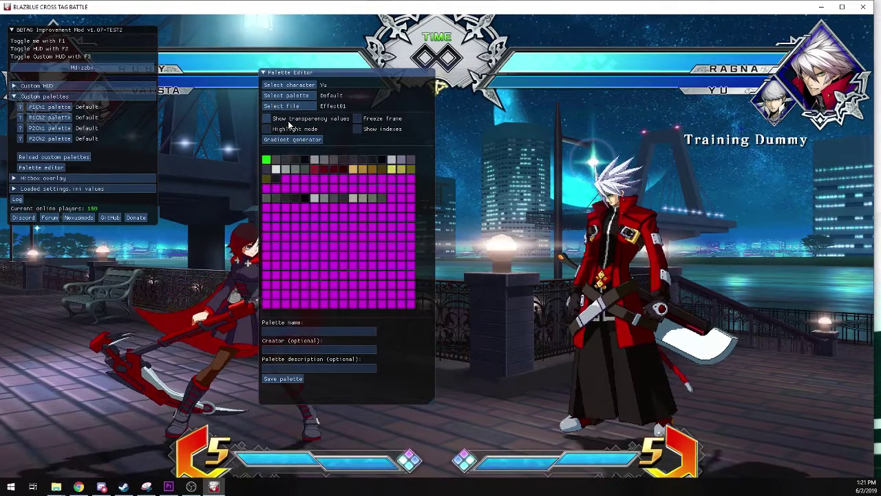
pyautogui.click(289, 107)
pyautogui.click(303, 131)
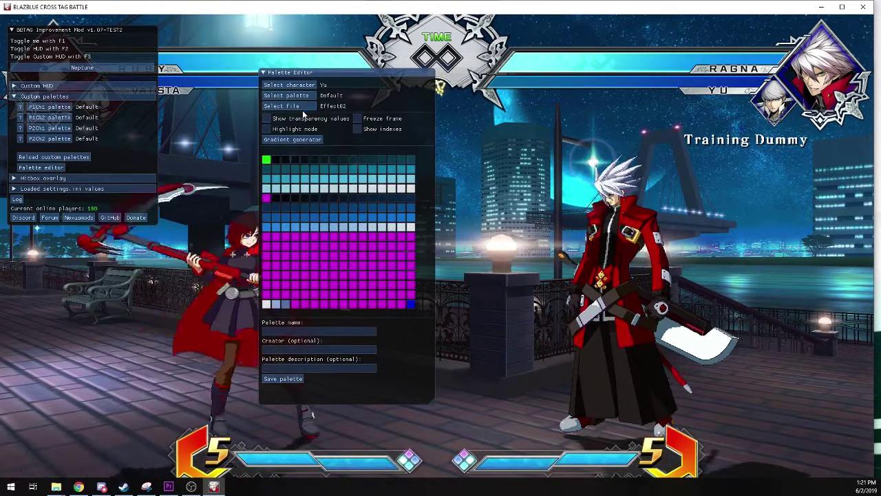
pyautogui.click(302, 109)
pyautogui.click(318, 139)
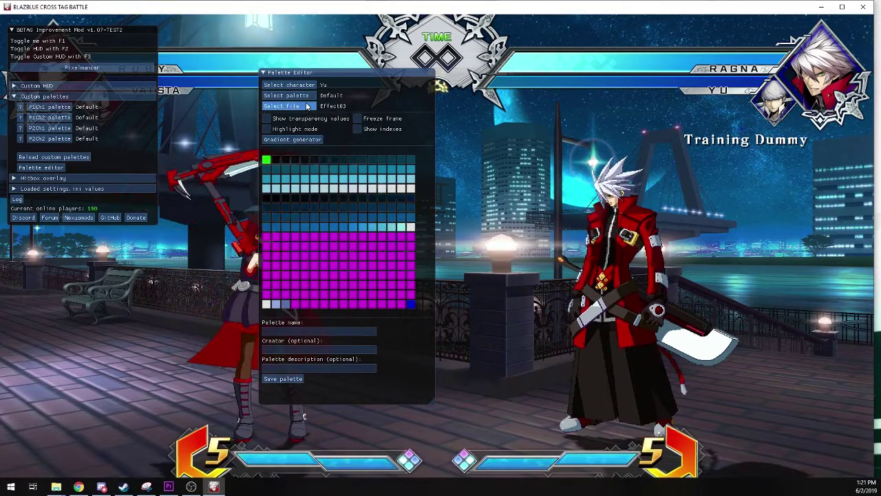
# View Yu's Effect04, Effect05, Effect06 and Effect07 palette files in order
pyautogui.click(306, 107)
pyautogui.click(321, 141)
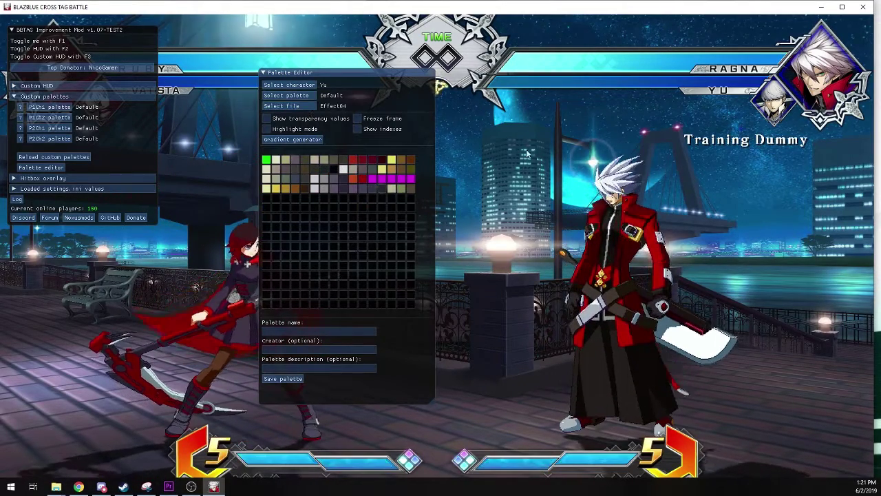
pyautogui.click(276, 107)
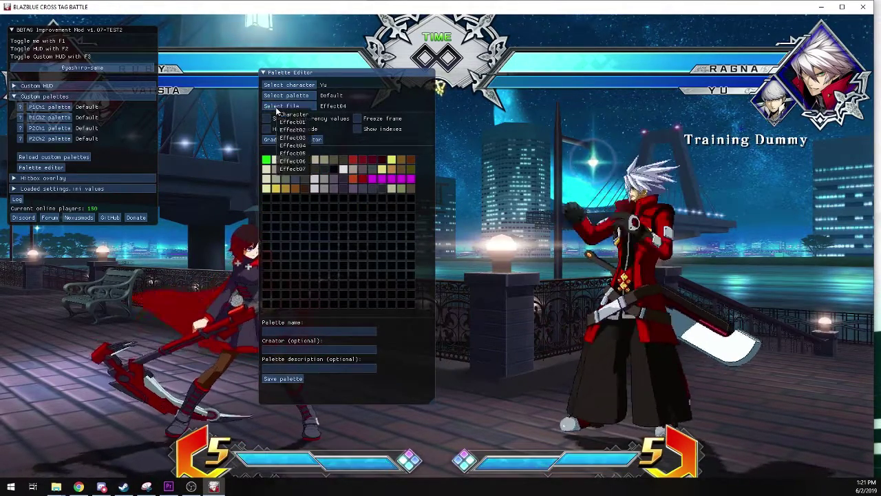
pyautogui.click(304, 153)
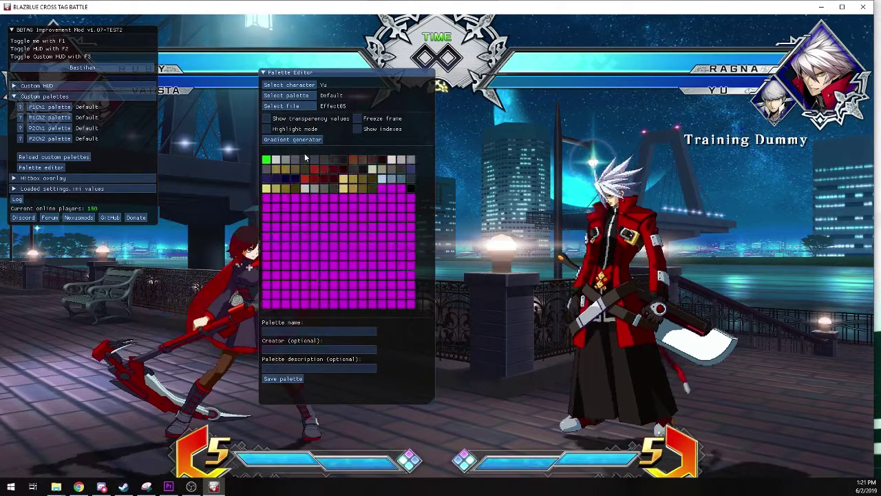
pyautogui.click(297, 107)
pyautogui.click(319, 160)
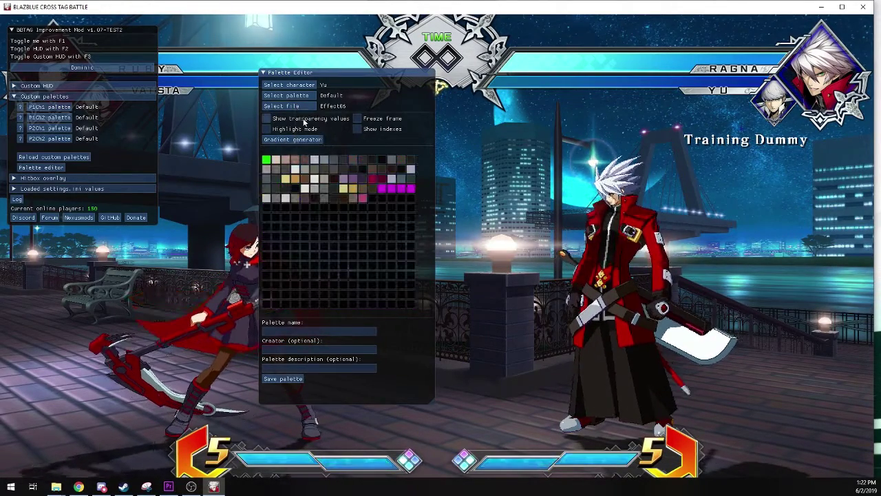
pyautogui.click(301, 109)
pyautogui.click(315, 168)
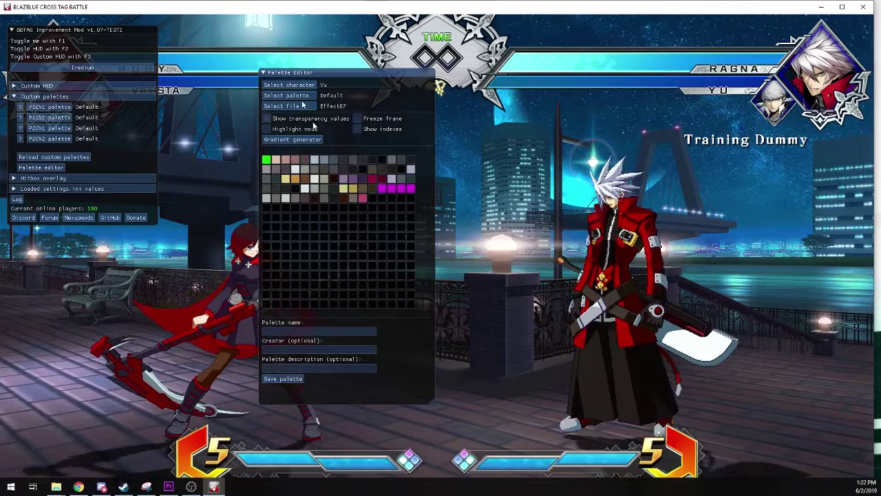
# Compare Yu's Character palette file with Effect07 and Effect06, ending on the Character file
pyautogui.click(311, 107)
pyautogui.click(314, 110)
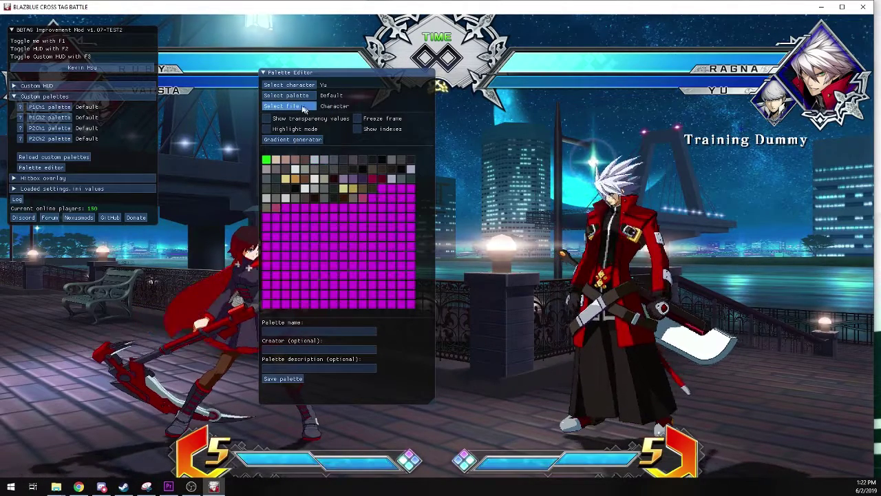
pyautogui.click(316, 107)
pyautogui.click(330, 166)
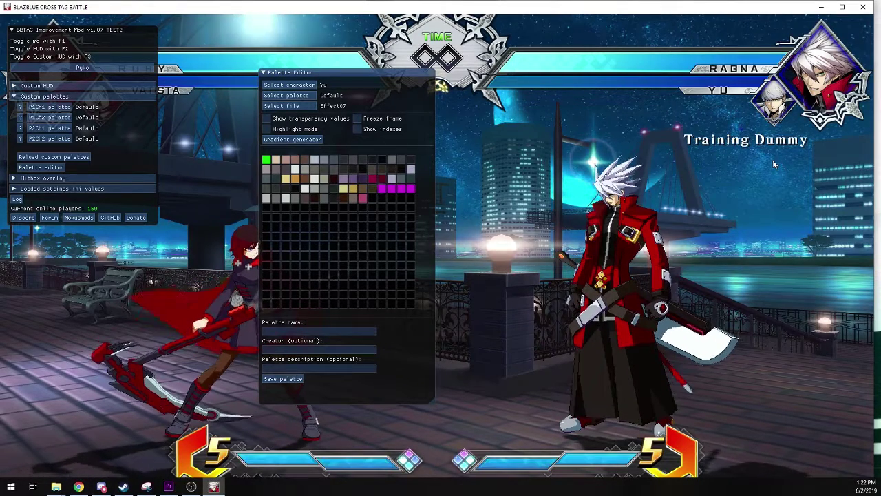
pyautogui.click(289, 108)
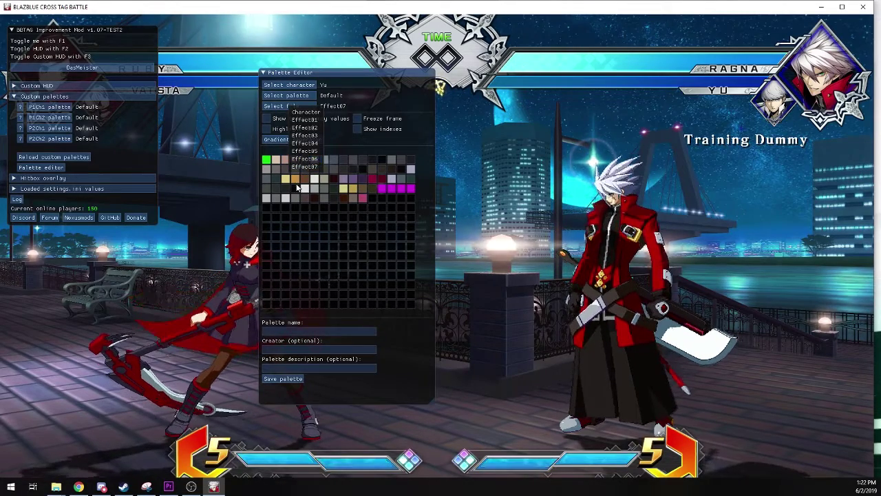
pyautogui.click(305, 160)
pyautogui.click(303, 109)
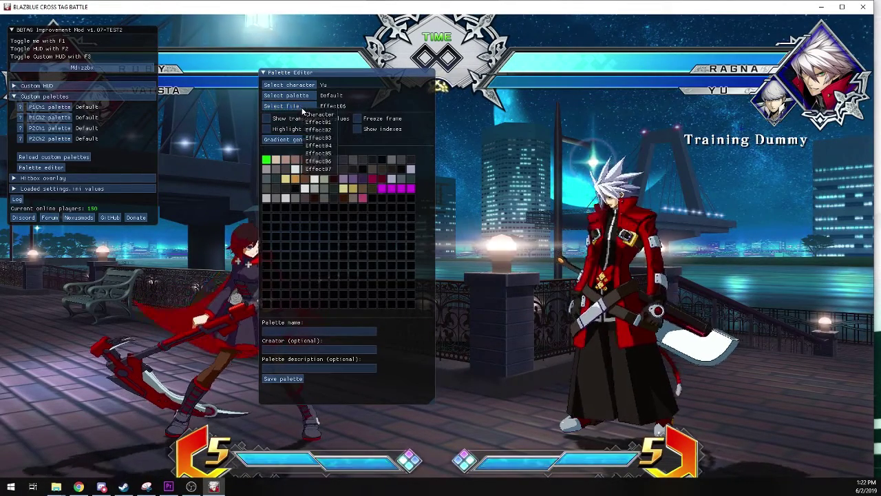
pyautogui.click(315, 115)
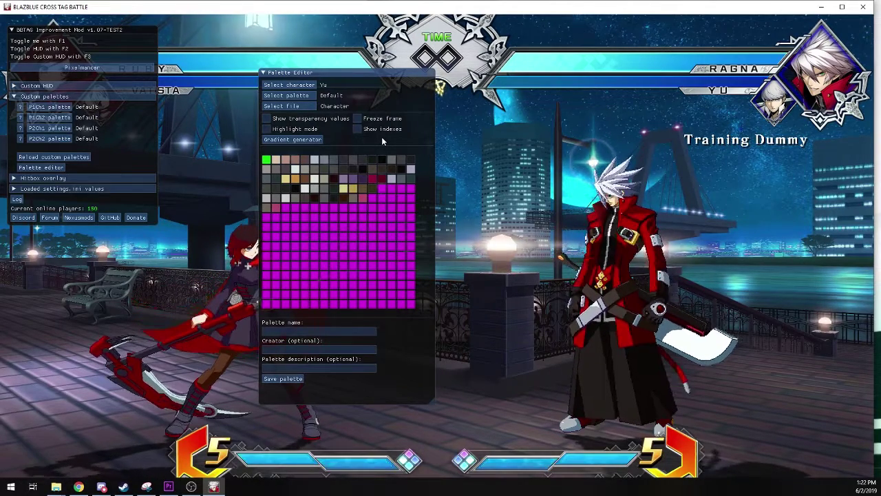
# Bring Vatista into play, move the Palette Editor clear of her, and apply the Chris palette to Ragna
pyautogui.click(486, 131)
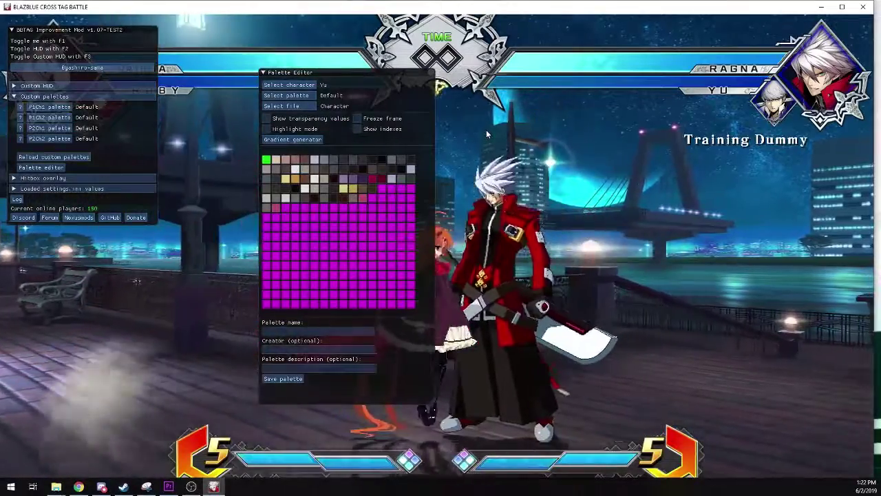
pyautogui.moveTo(364, 72); pyautogui.dragTo(749, 44)
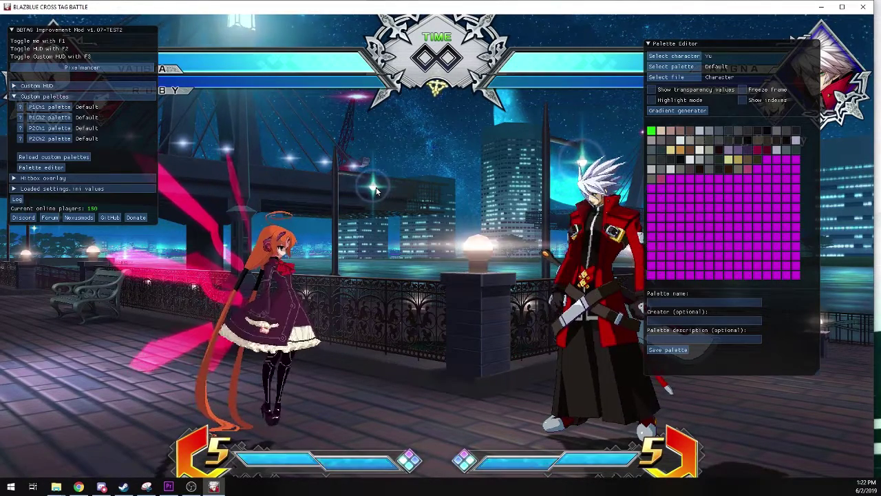
pyautogui.click(678, 56)
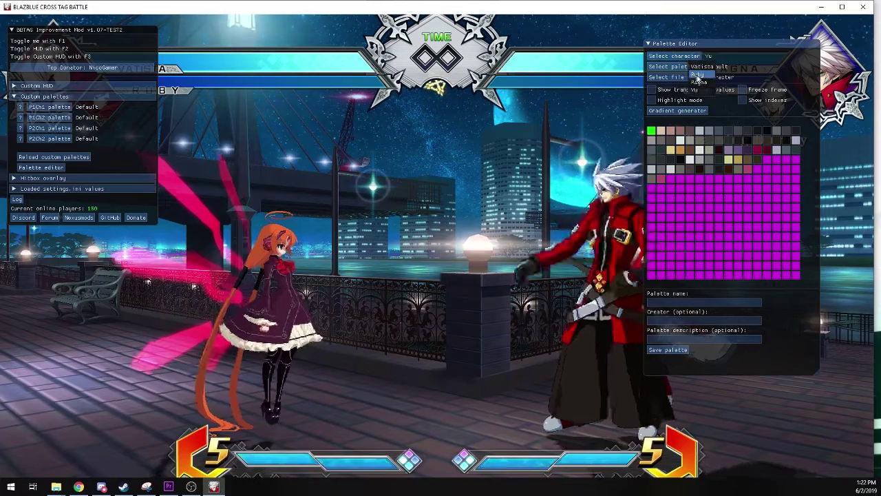
pyautogui.click(699, 82)
pyautogui.click(706, 66)
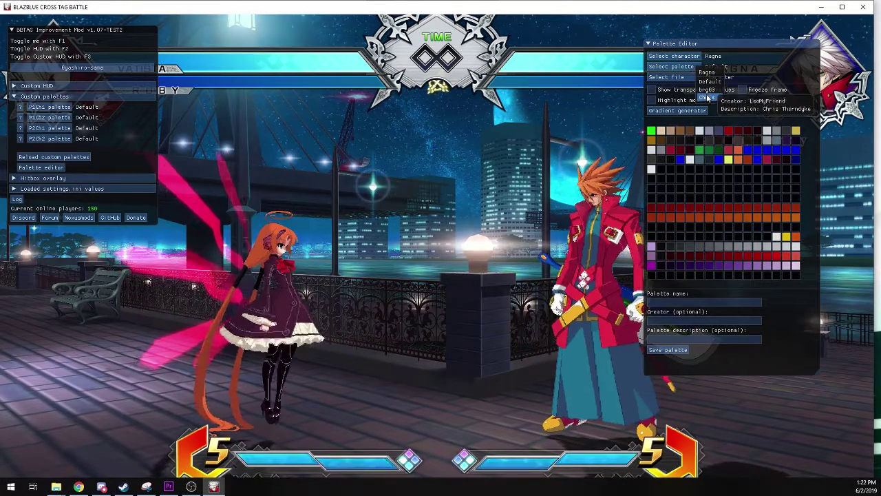
pyautogui.click(707, 97)
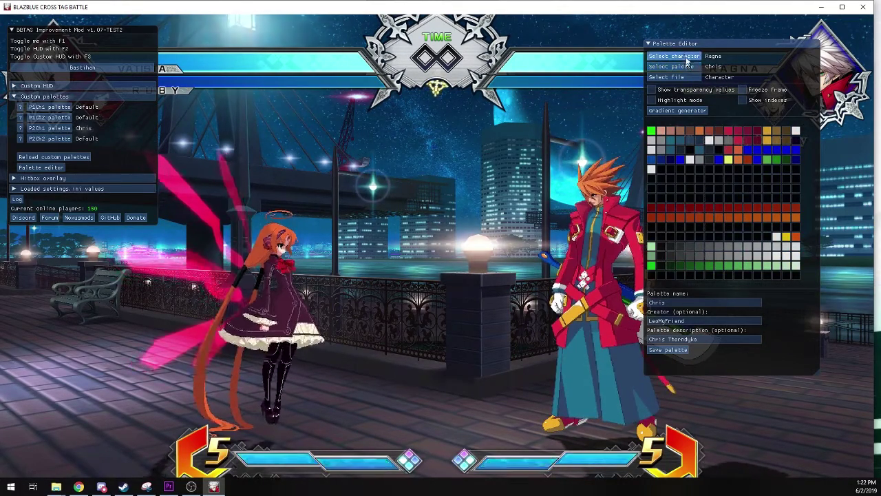
# Switch the Palette Editor to Vatista and apply the Emerl palette to her
pyautogui.click(687, 57)
pyautogui.click(697, 61)
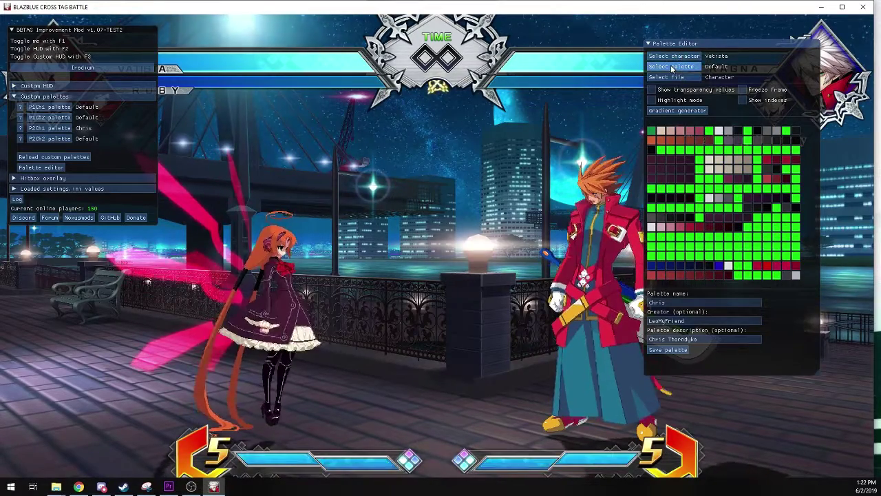
pyautogui.click(684, 87)
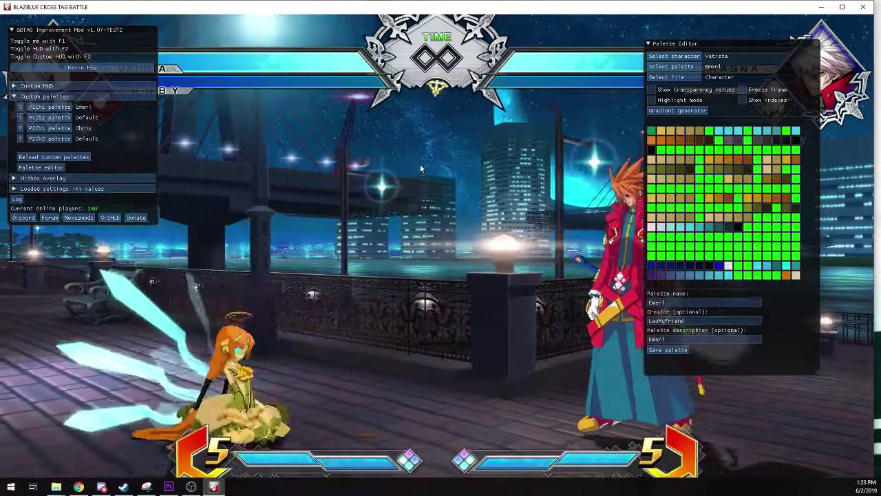